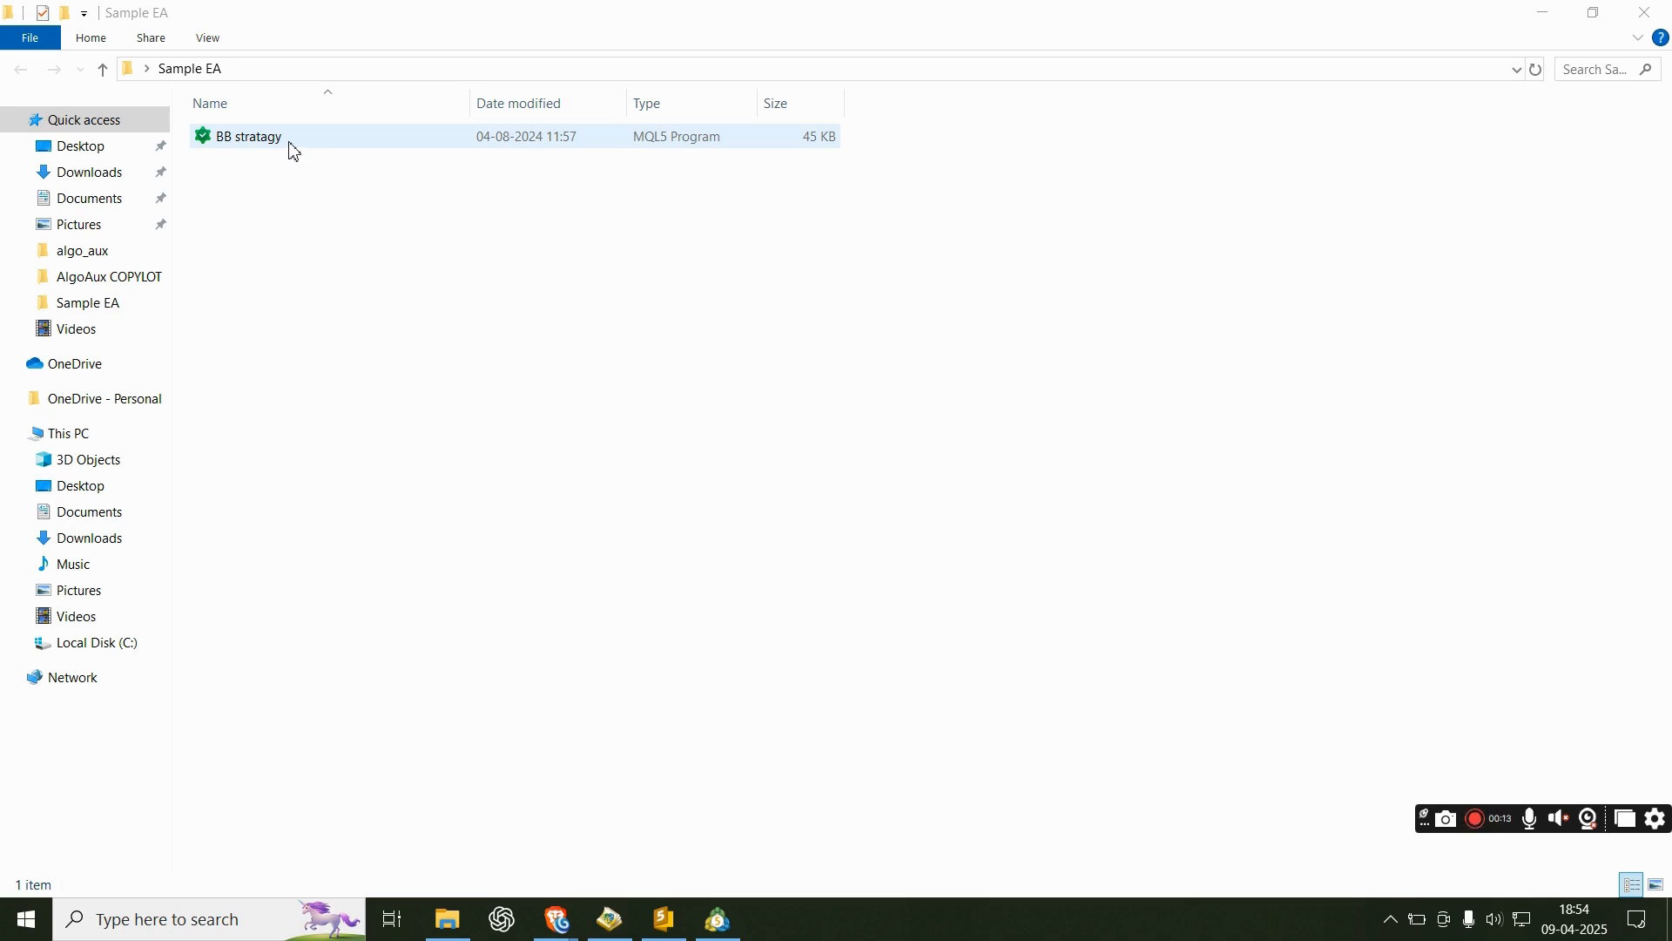
Step: Copy the BB stratagy program file from the Sample EA folder
{"action": "left_click", "coordinate": [294, 152]}
{"action": "left_click", "coordinate": [421, 180]}
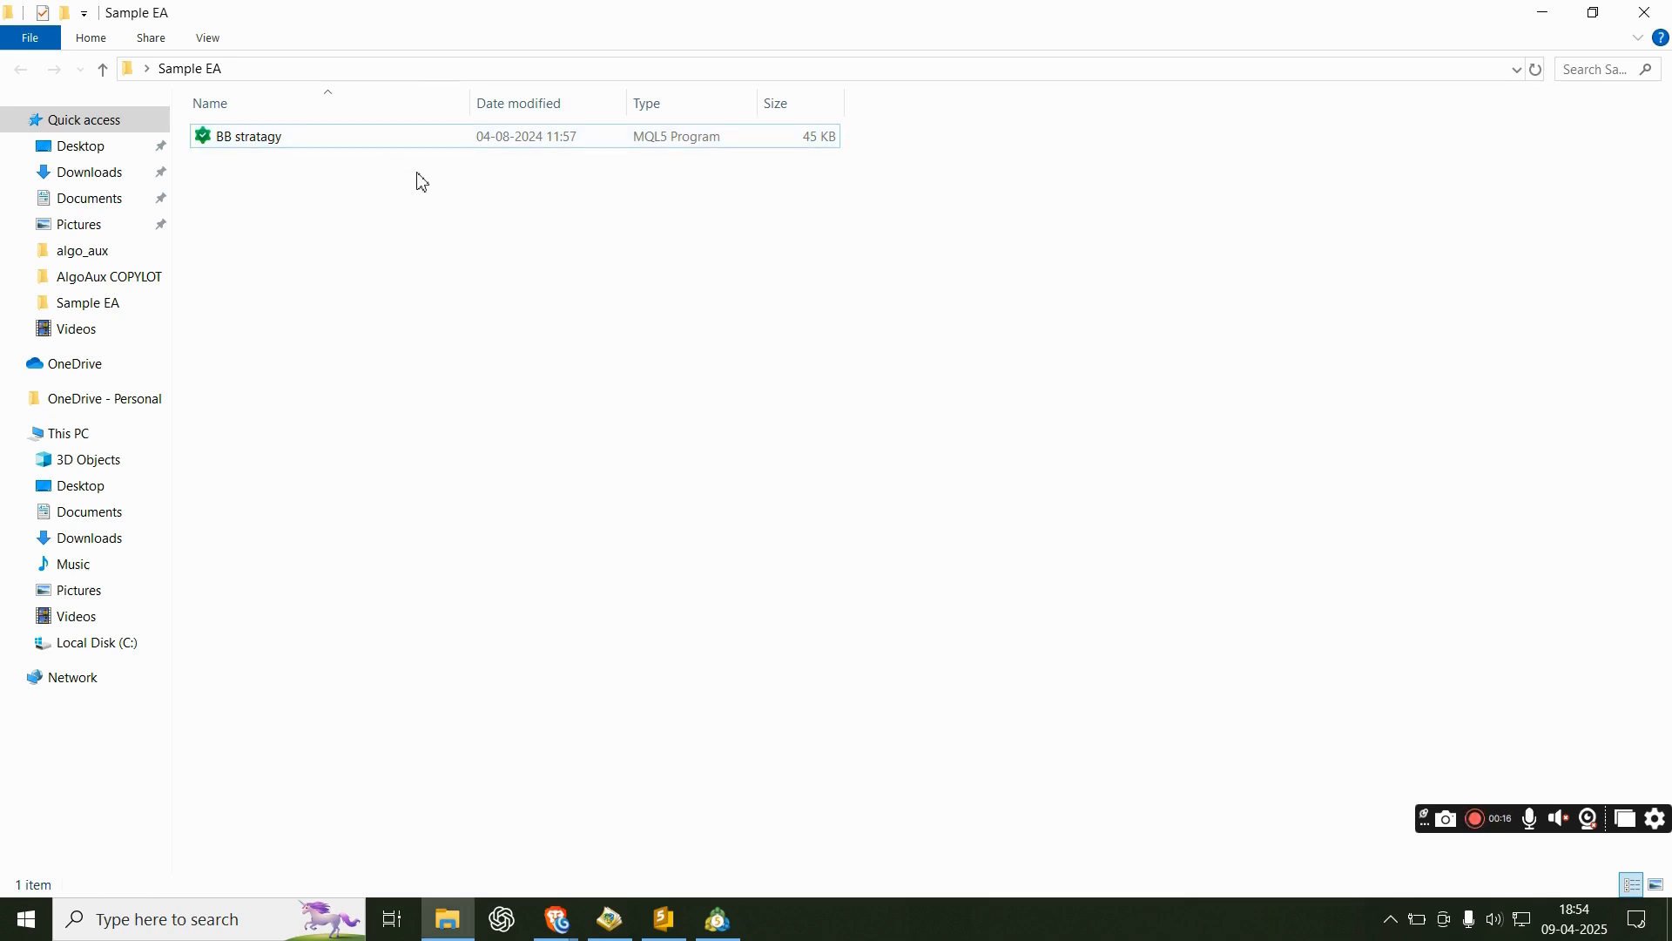
{"action": "left_click", "coordinate": [310, 142]}
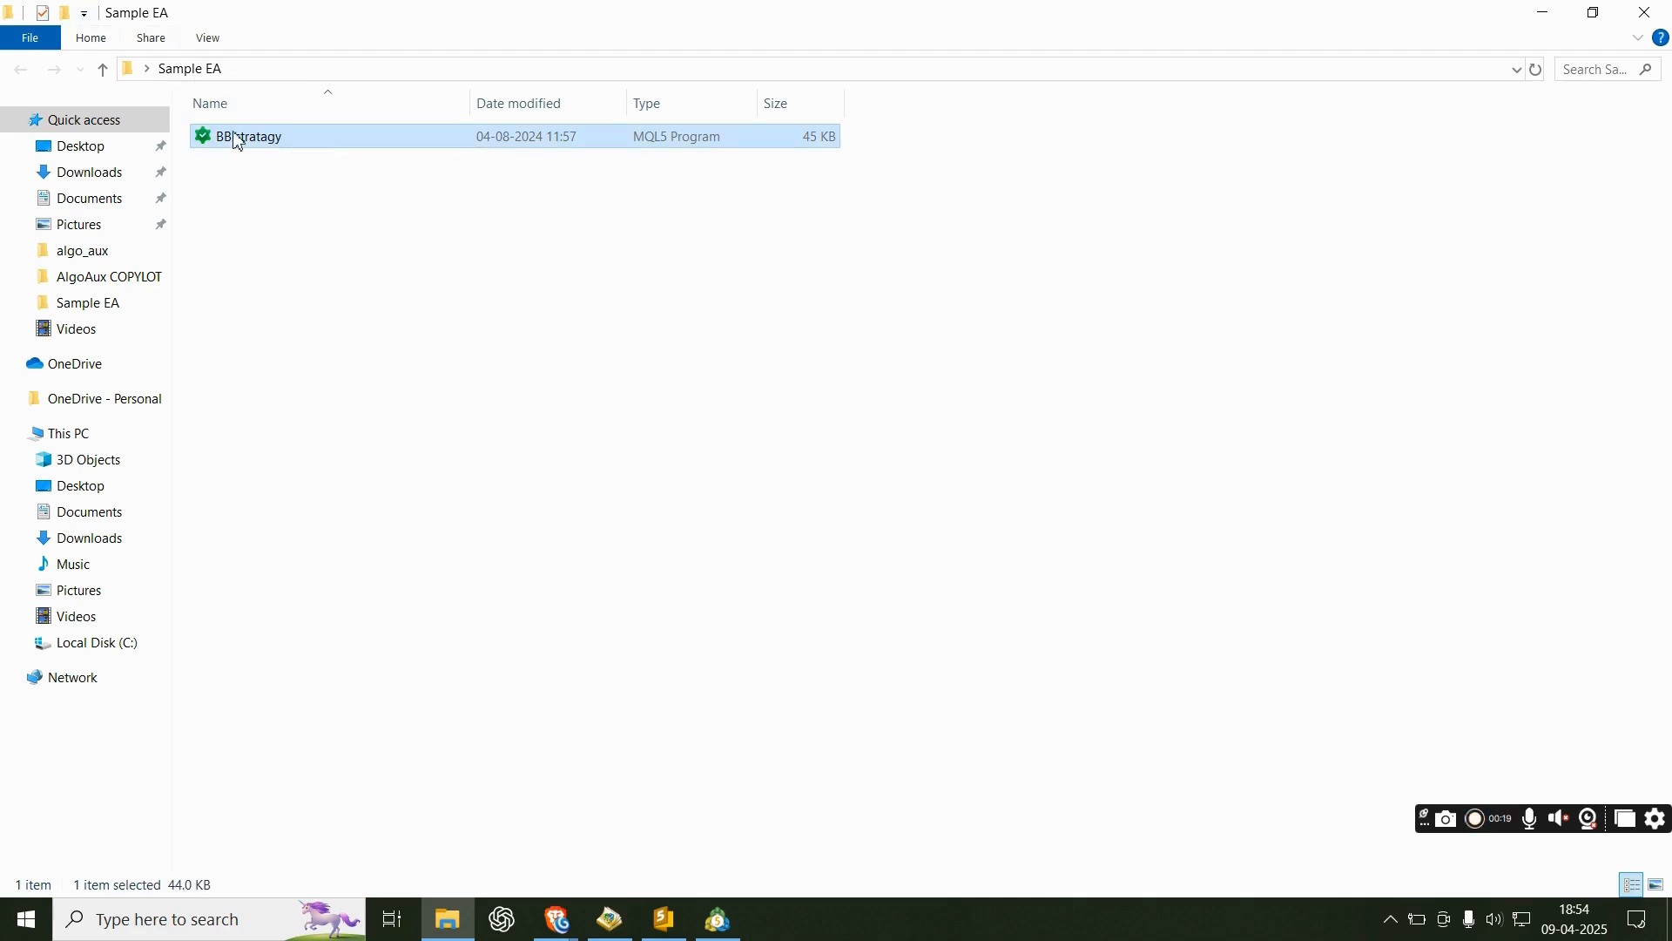
{"action": "right_click", "coordinate": [323, 146]}
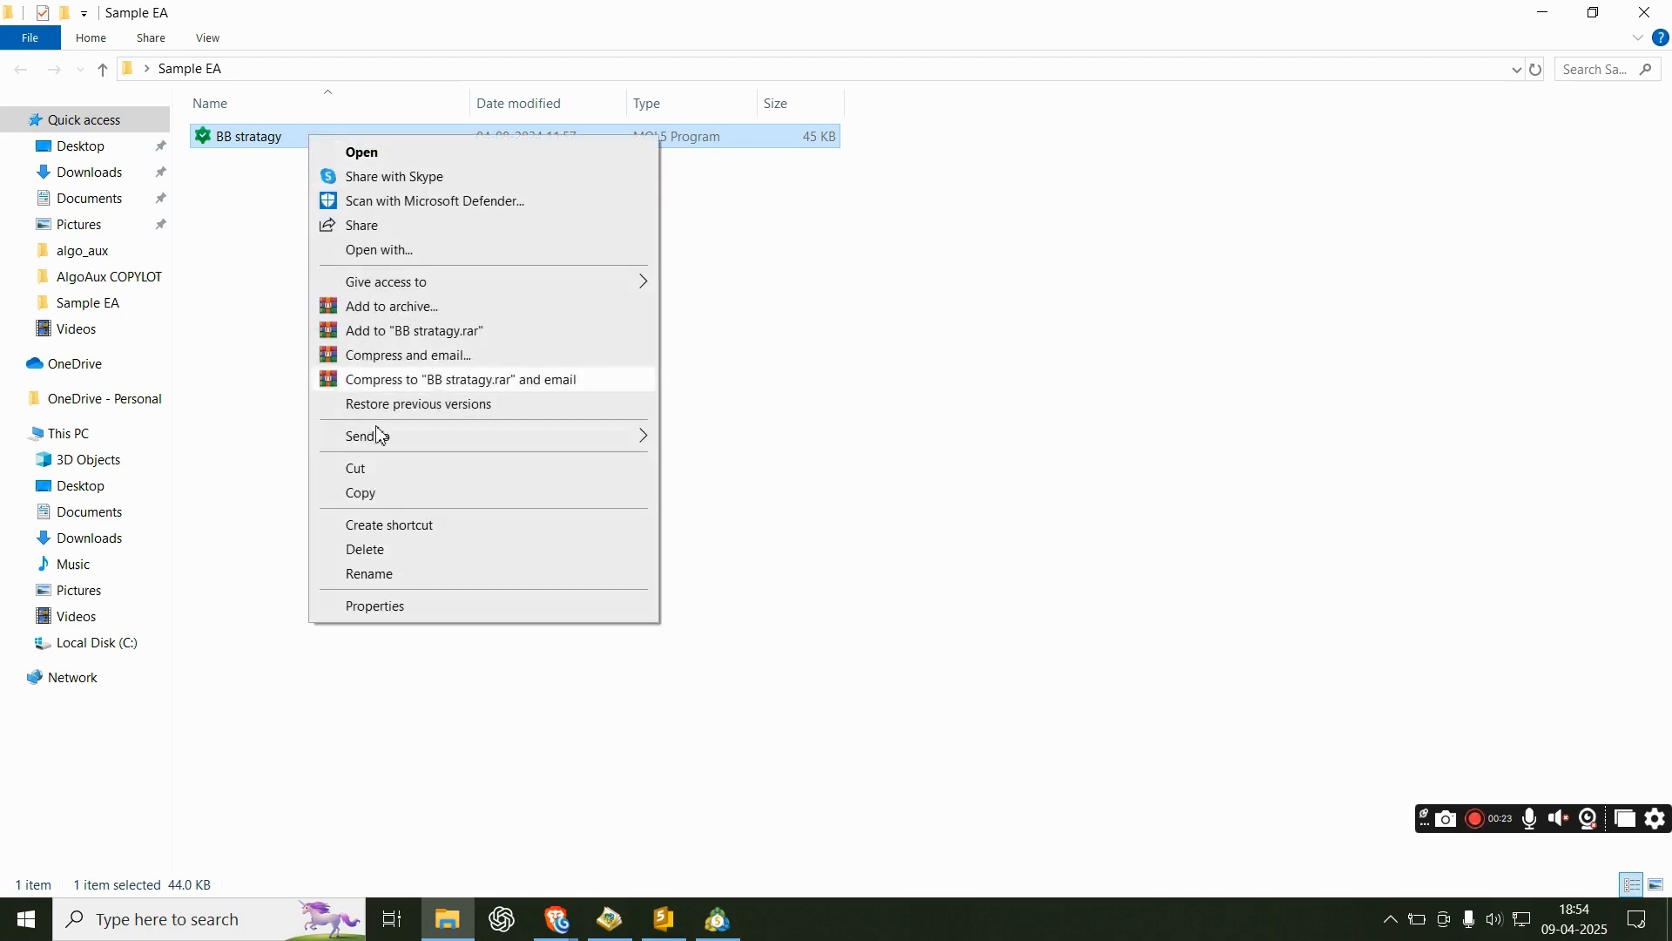
{"action": "left_click", "coordinate": [383, 493]}
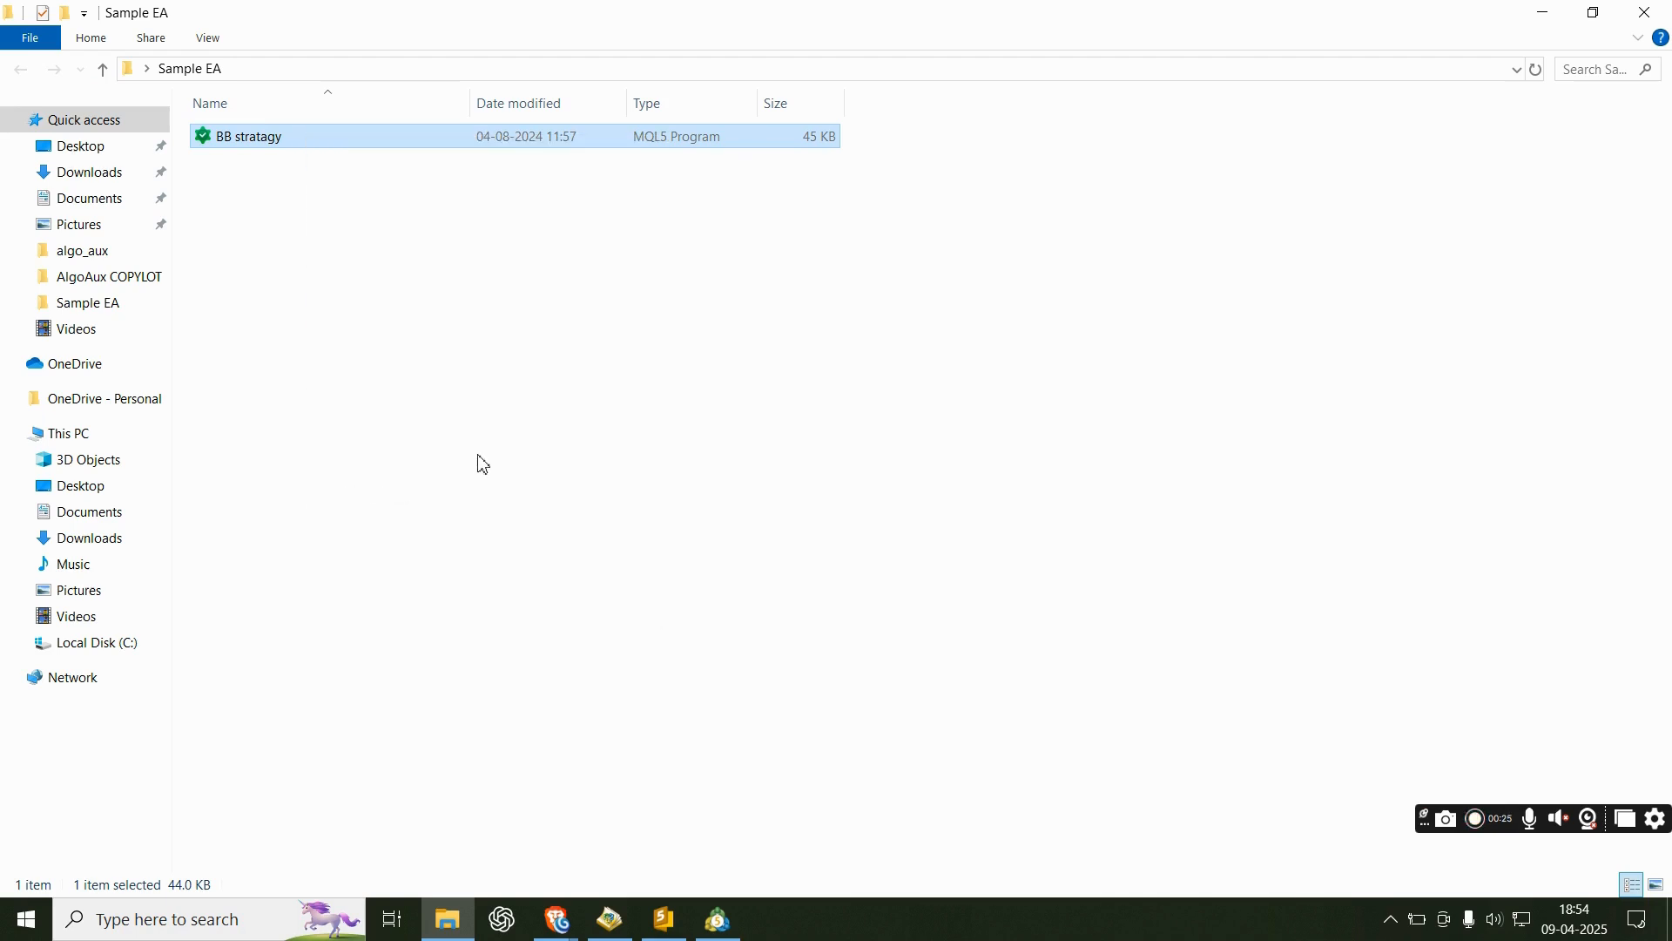
Step: Switch to MetaTrader 5, open its data folder and go to the Experts folder inside MQL5
{"action": "left_click", "coordinate": [716, 922]}
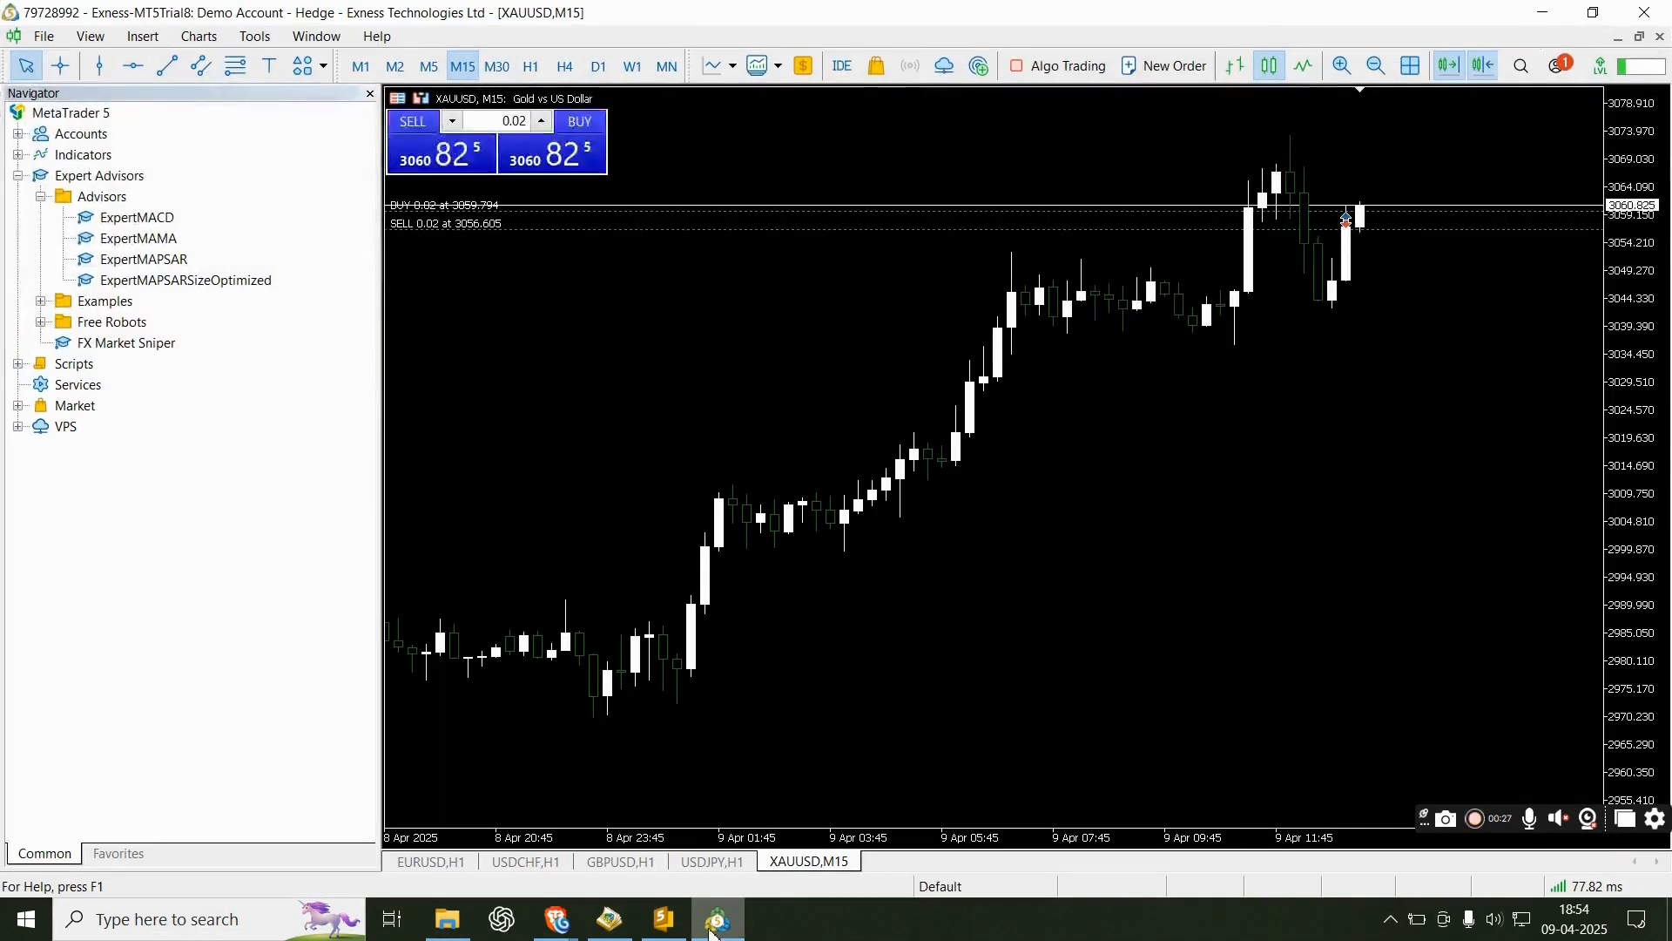
{"action": "left_click", "coordinate": [43, 38]}
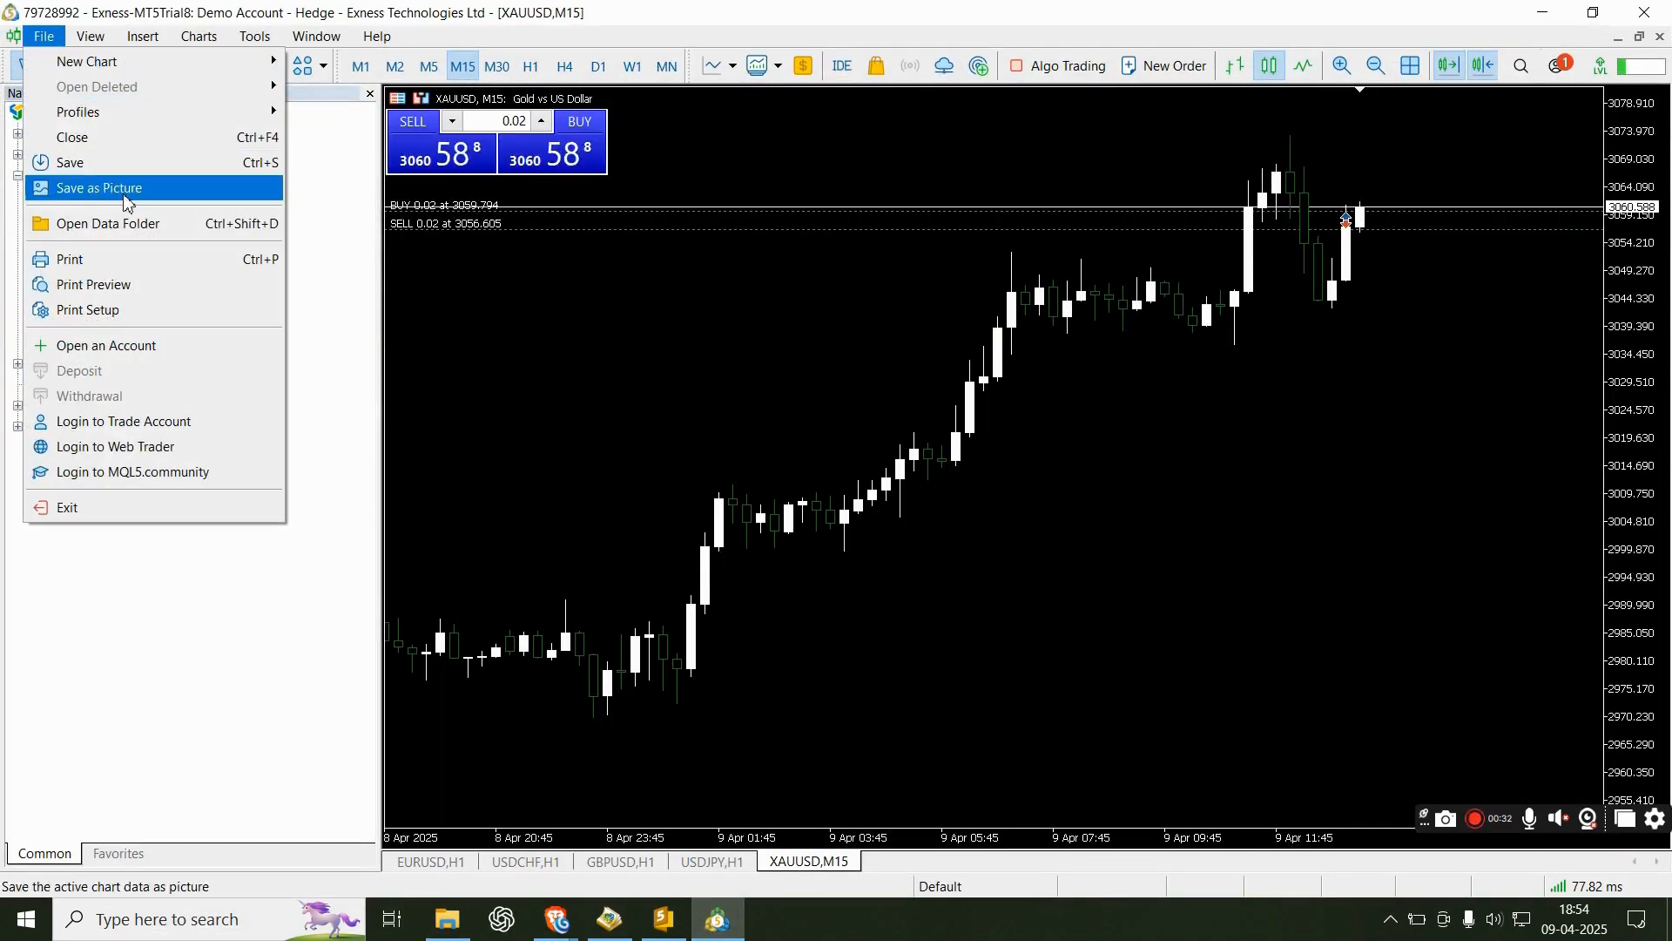
{"action": "left_click", "coordinate": [92, 224]}
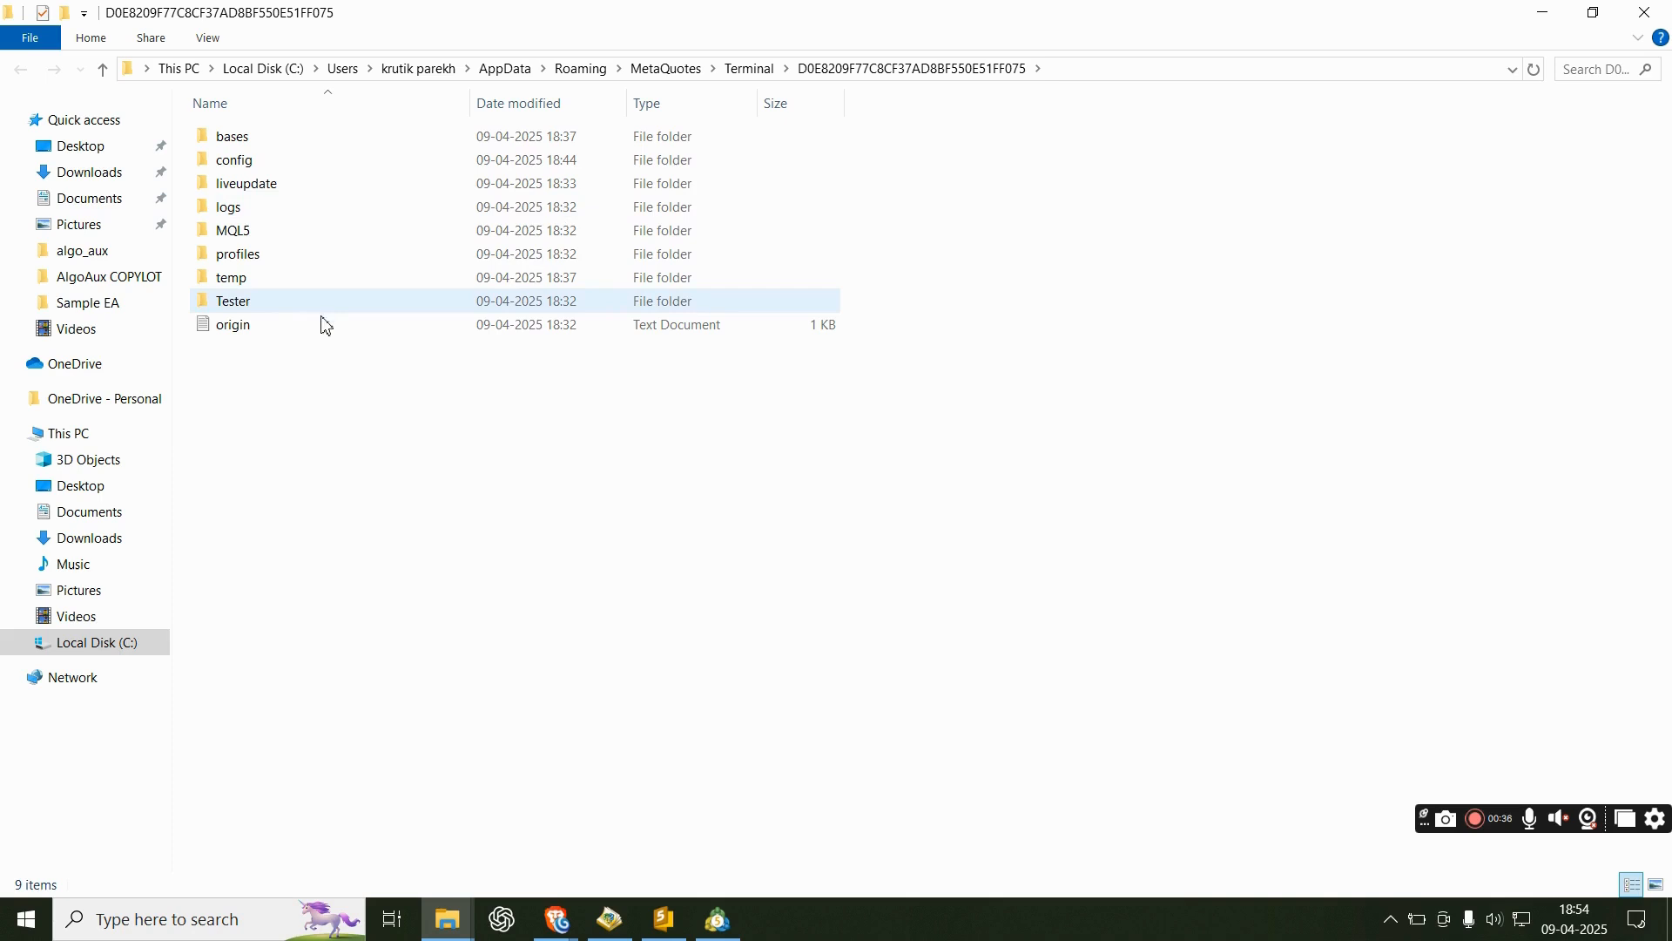
{"action": "double_click", "coordinate": [250, 235]}
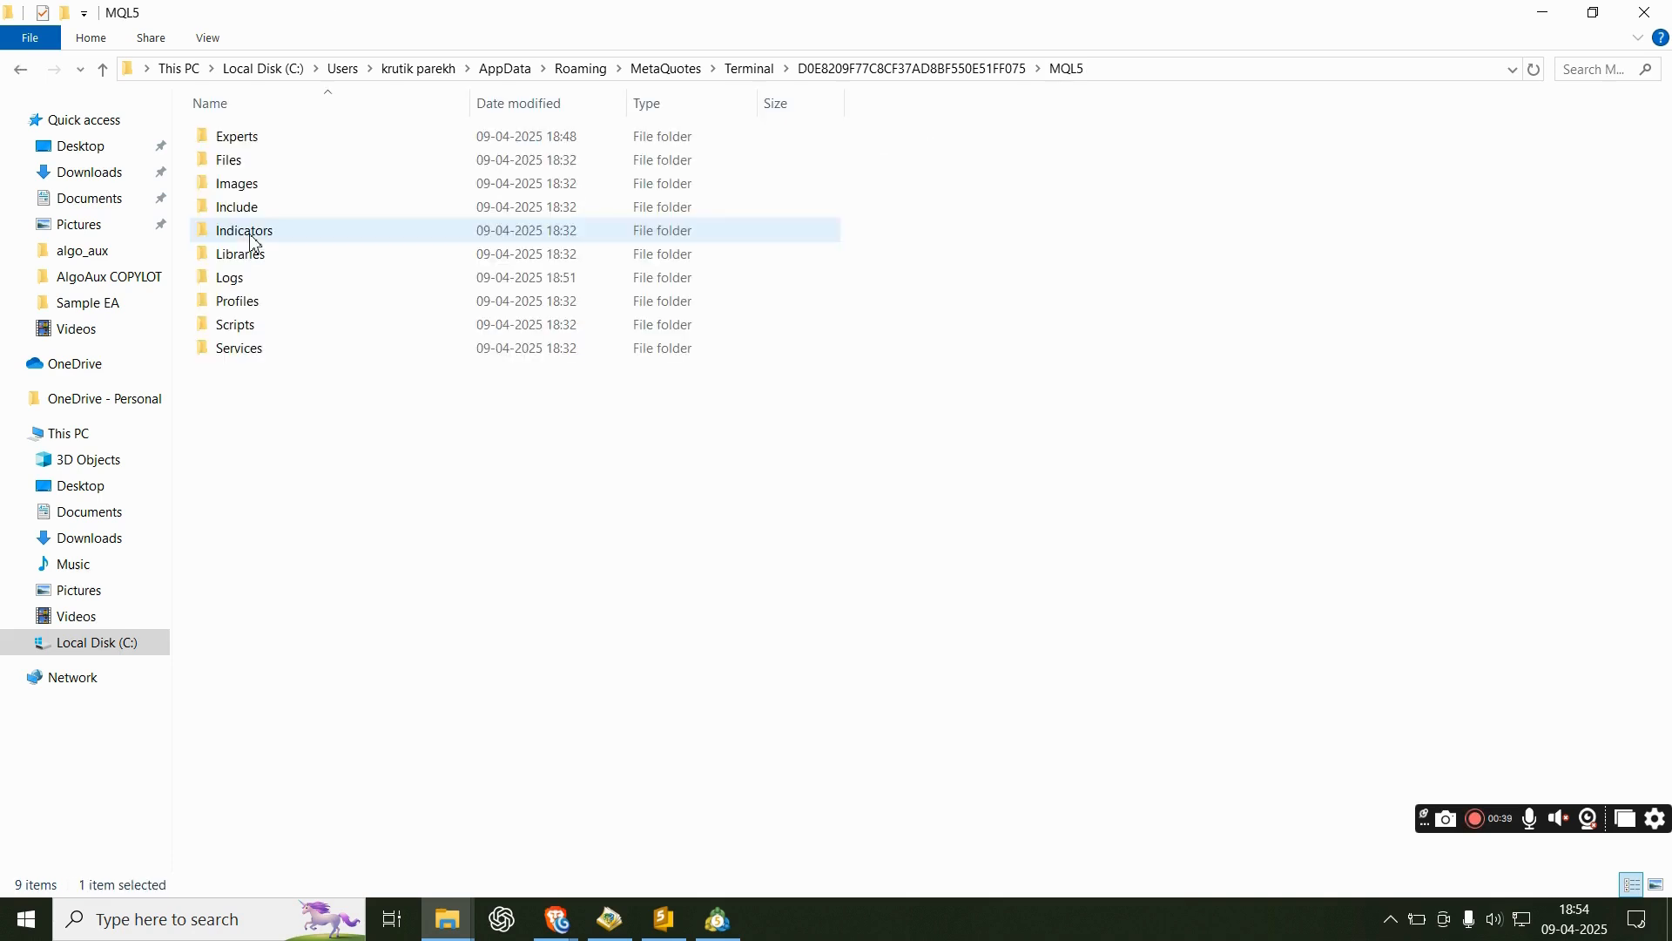
{"action": "double_click", "coordinate": [315, 142]}
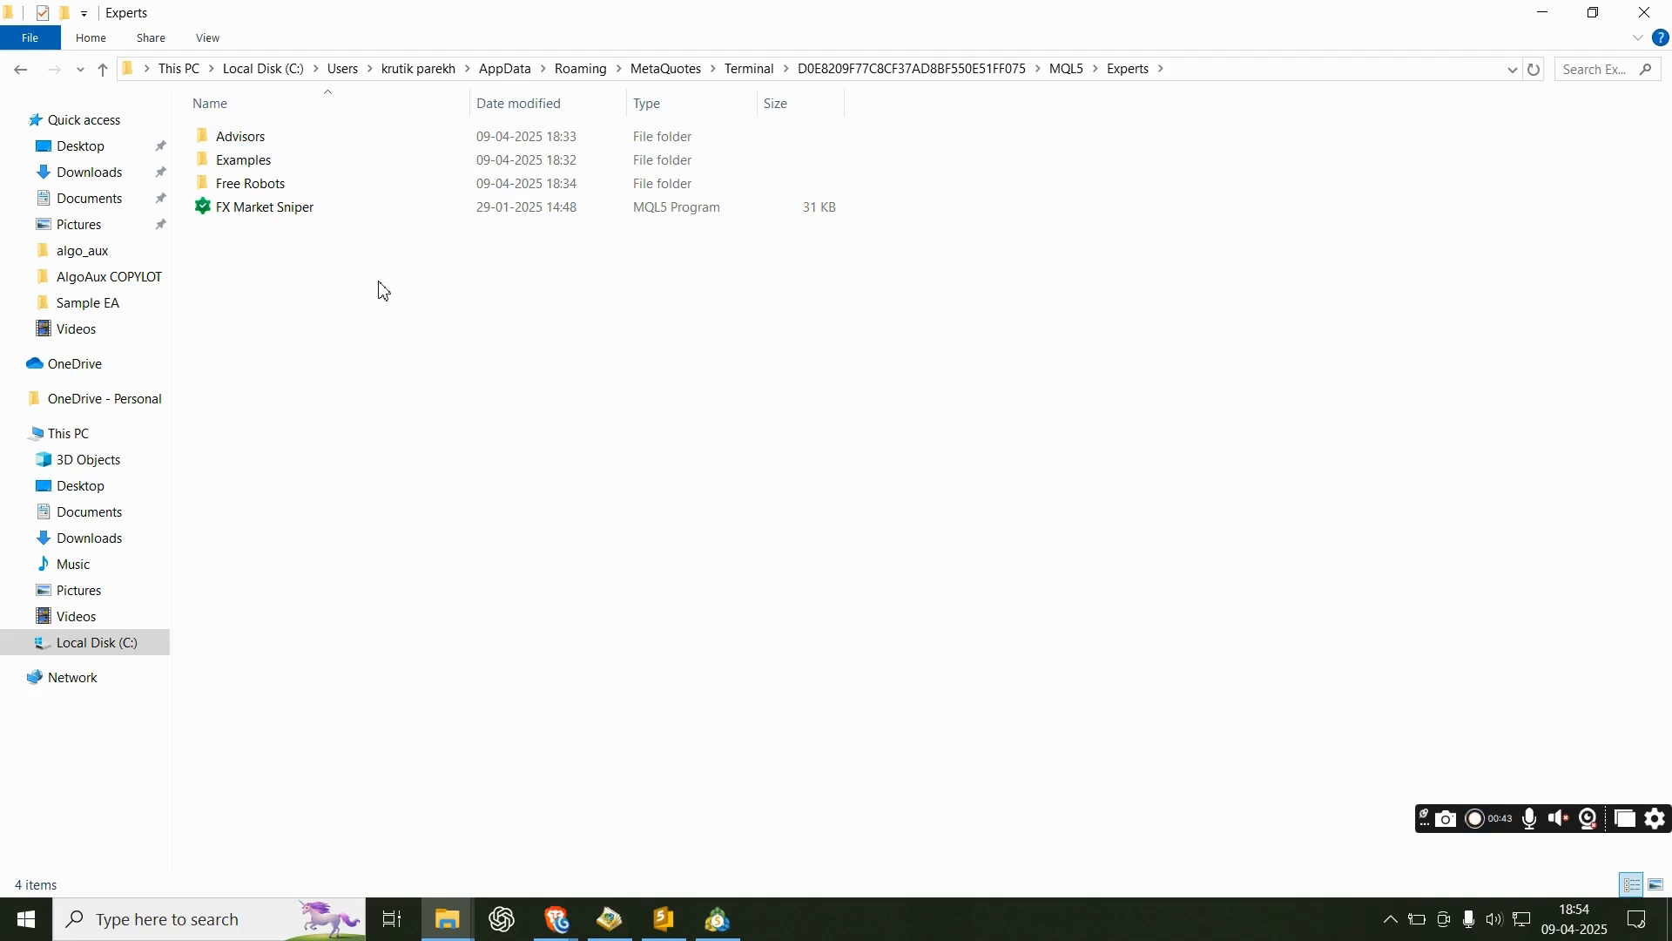
Step: Paste the BB stratagy file into the Experts folder and select it
{"action": "right_click", "coordinate": [379, 282]}
{"action": "left_click", "coordinate": [427, 437]}
{"action": "left_click", "coordinate": [409, 388]}
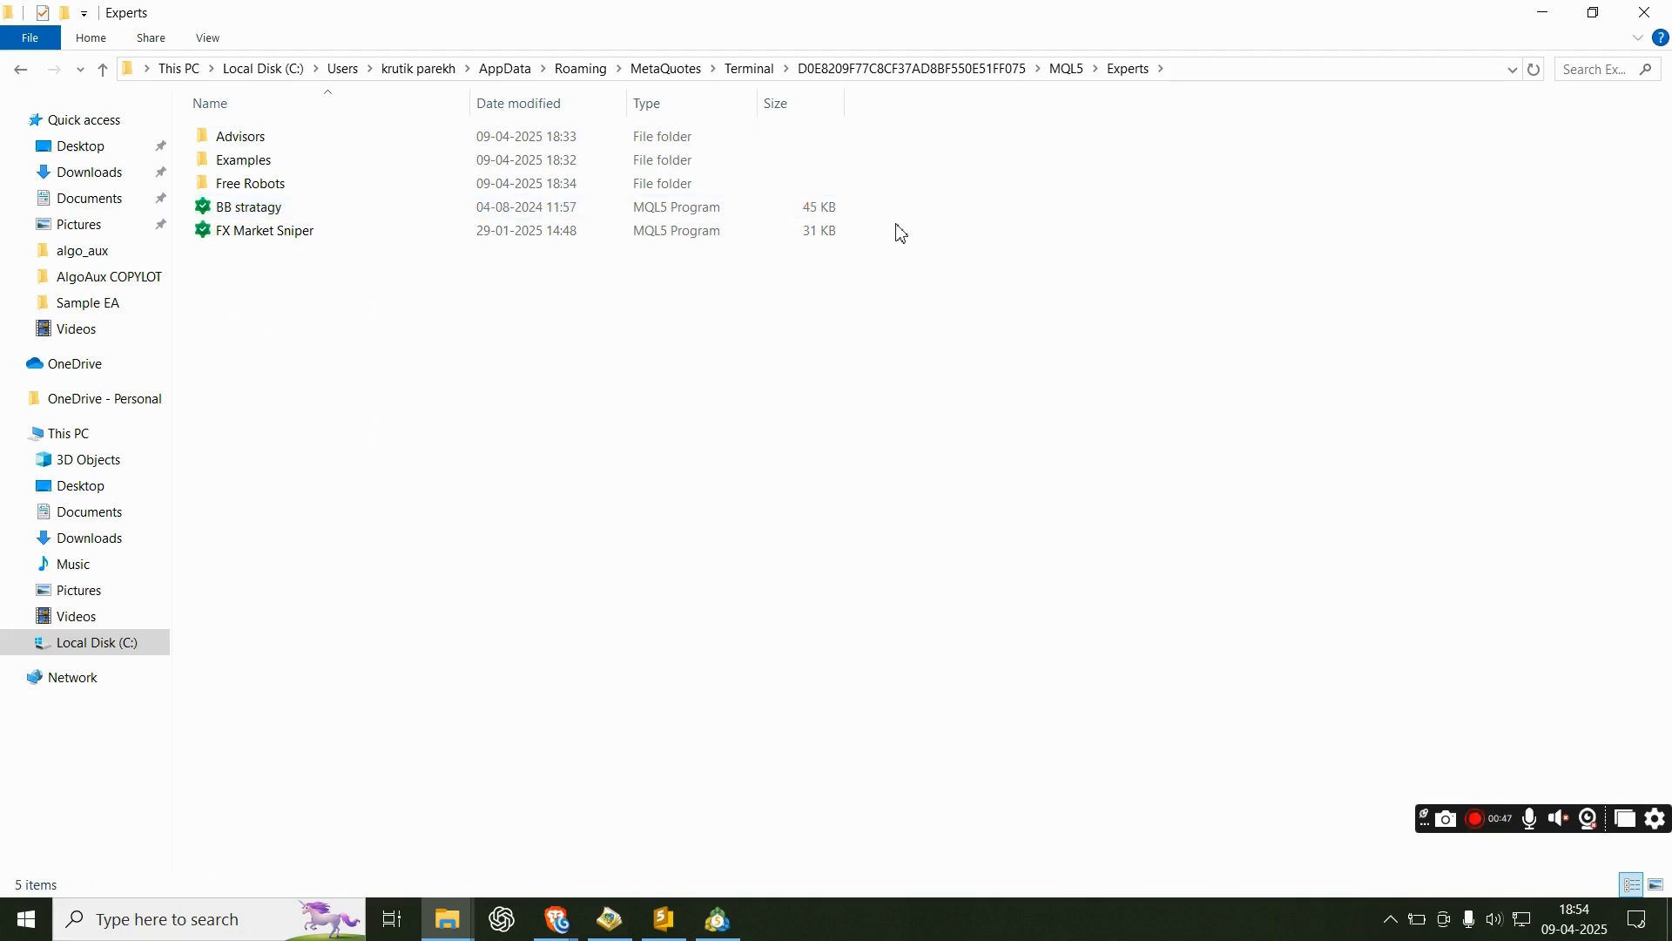
{"action": "left_click", "coordinate": [714, 234]}
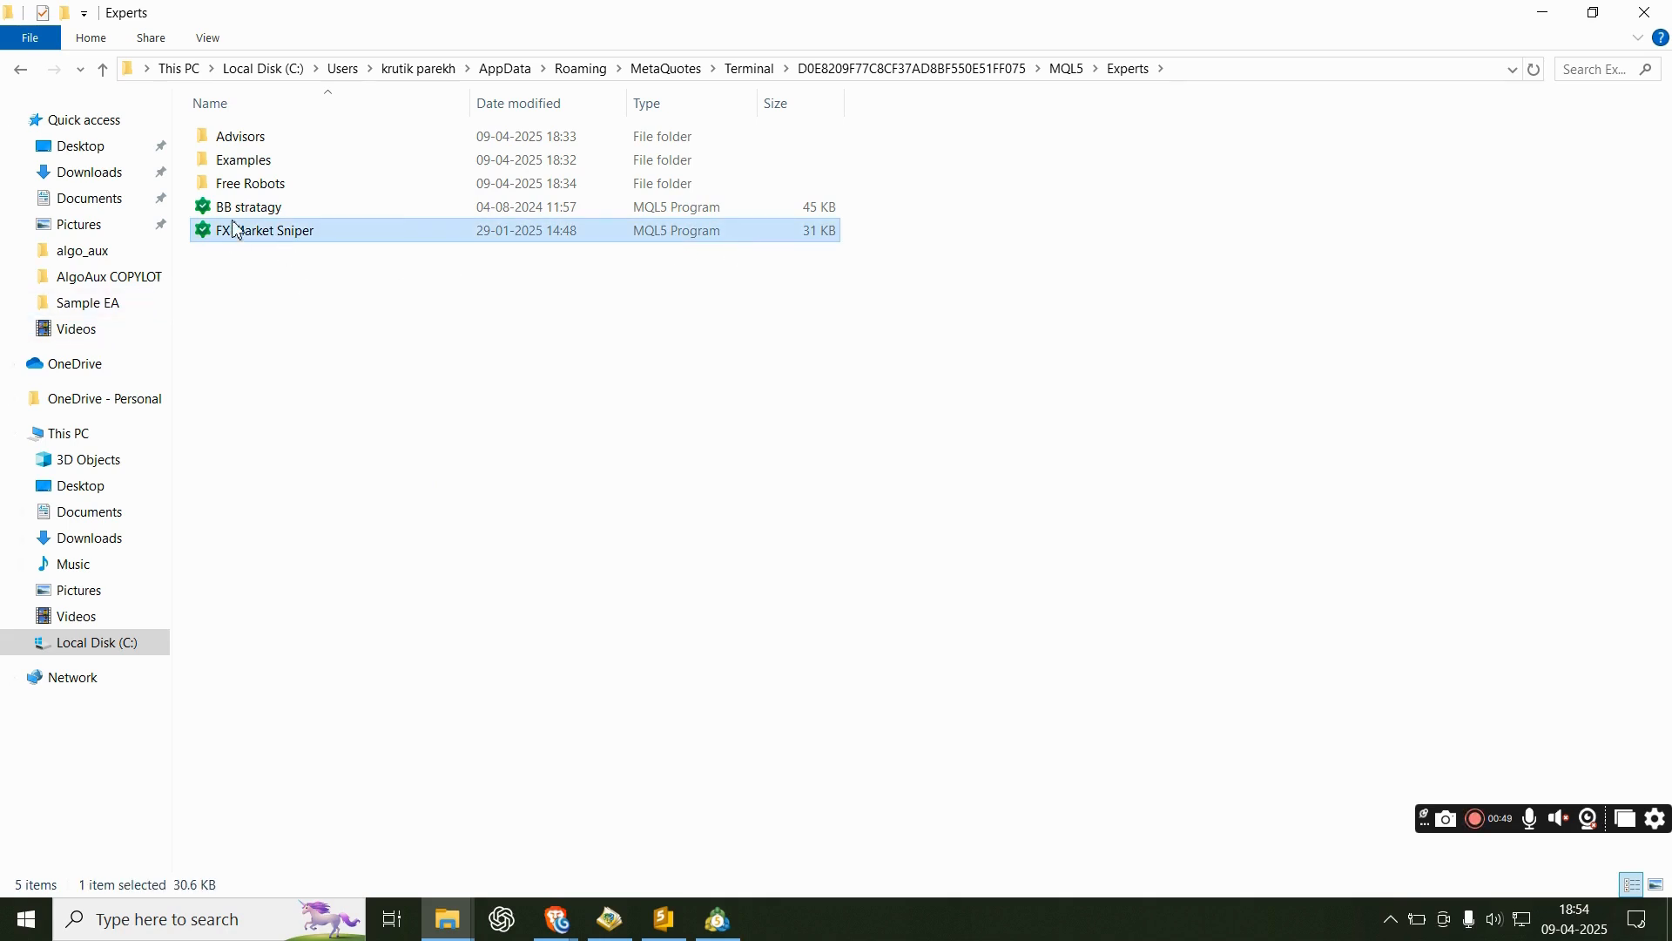
{"action": "left_click", "coordinate": [266, 216]}
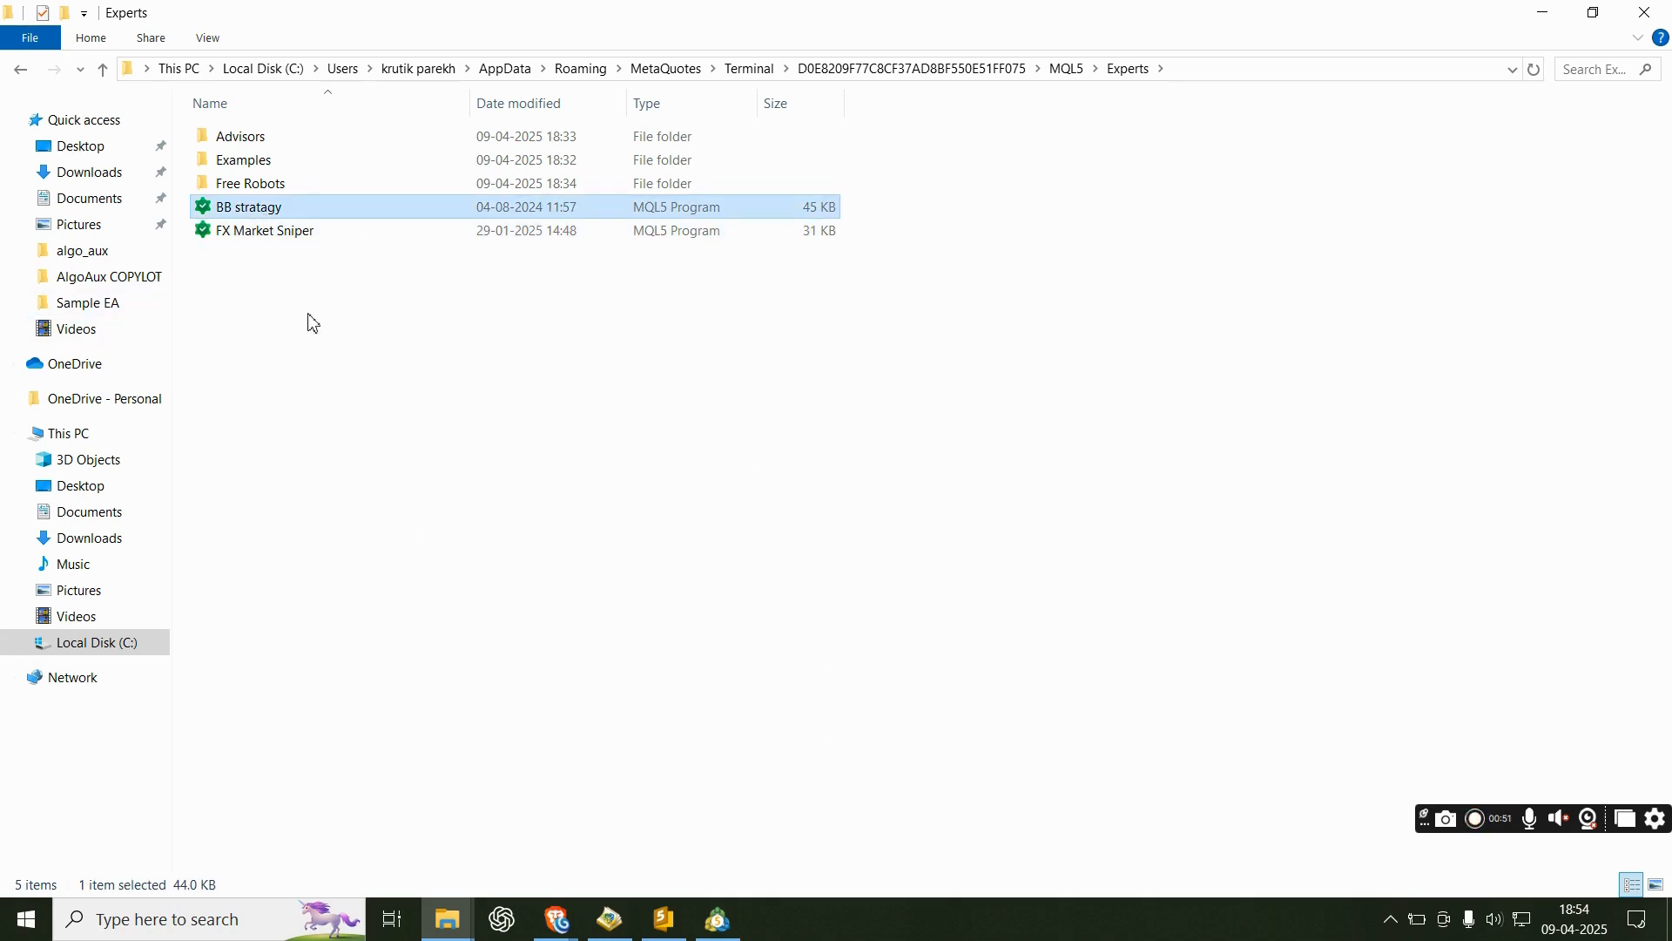
Step: Return to MetaTrader 5, close the Navigator and compress the XAUUSD chart's price scale slightly
{"action": "left_click", "coordinate": [719, 919]}
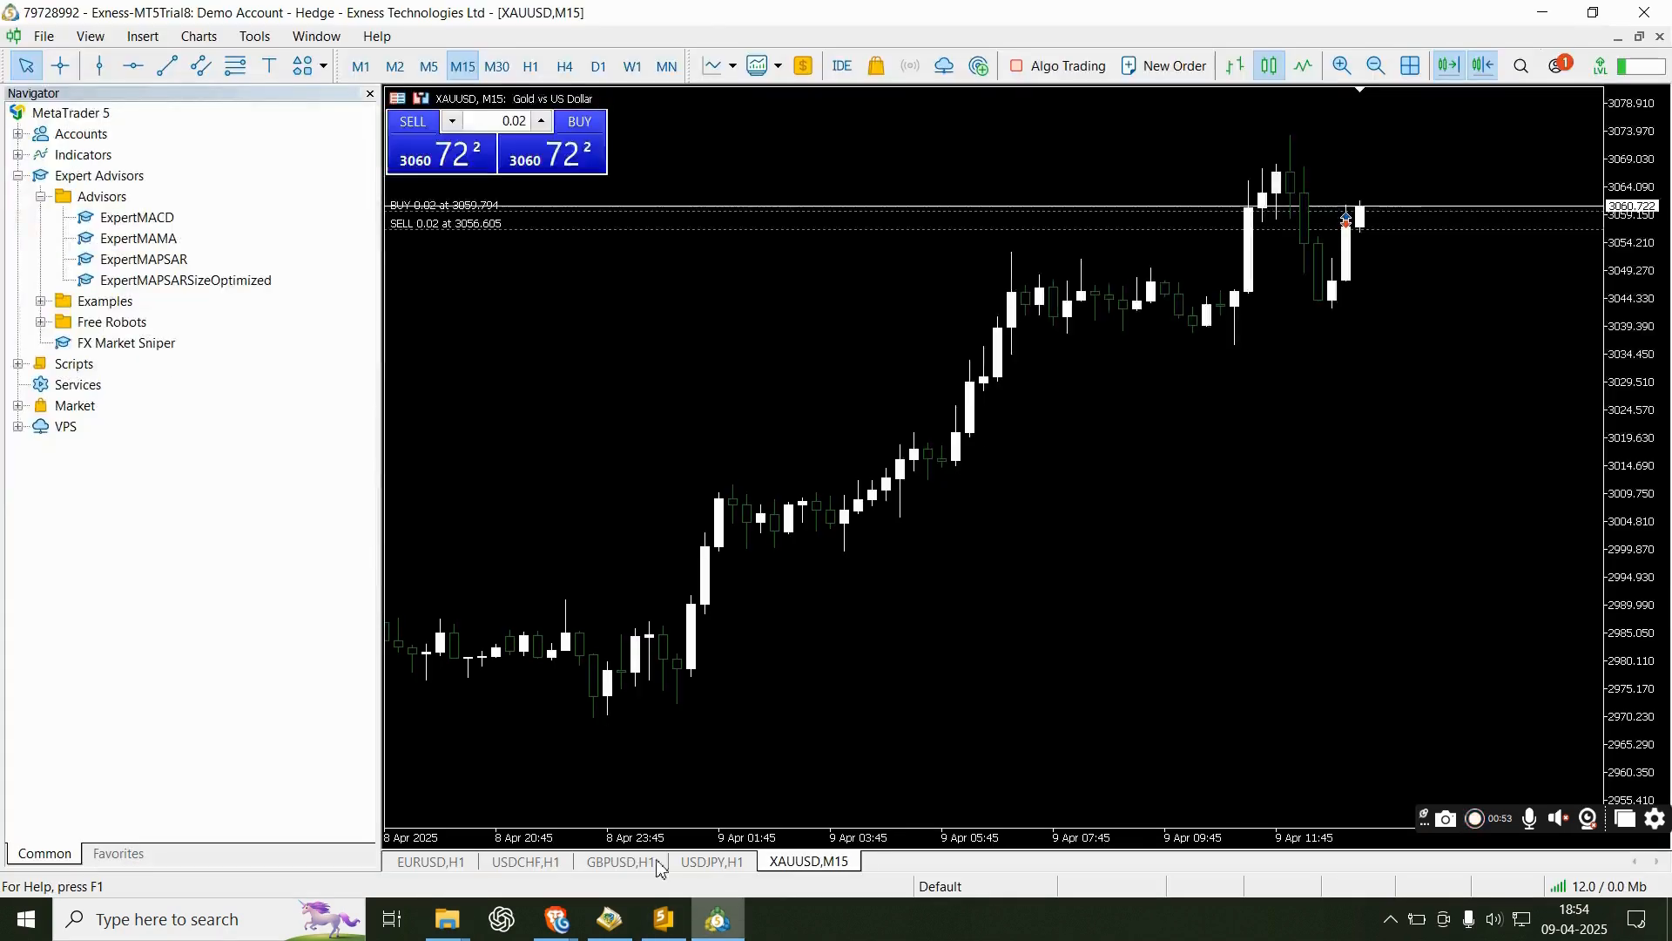
{"action": "double_click", "coordinate": [35, 176]}
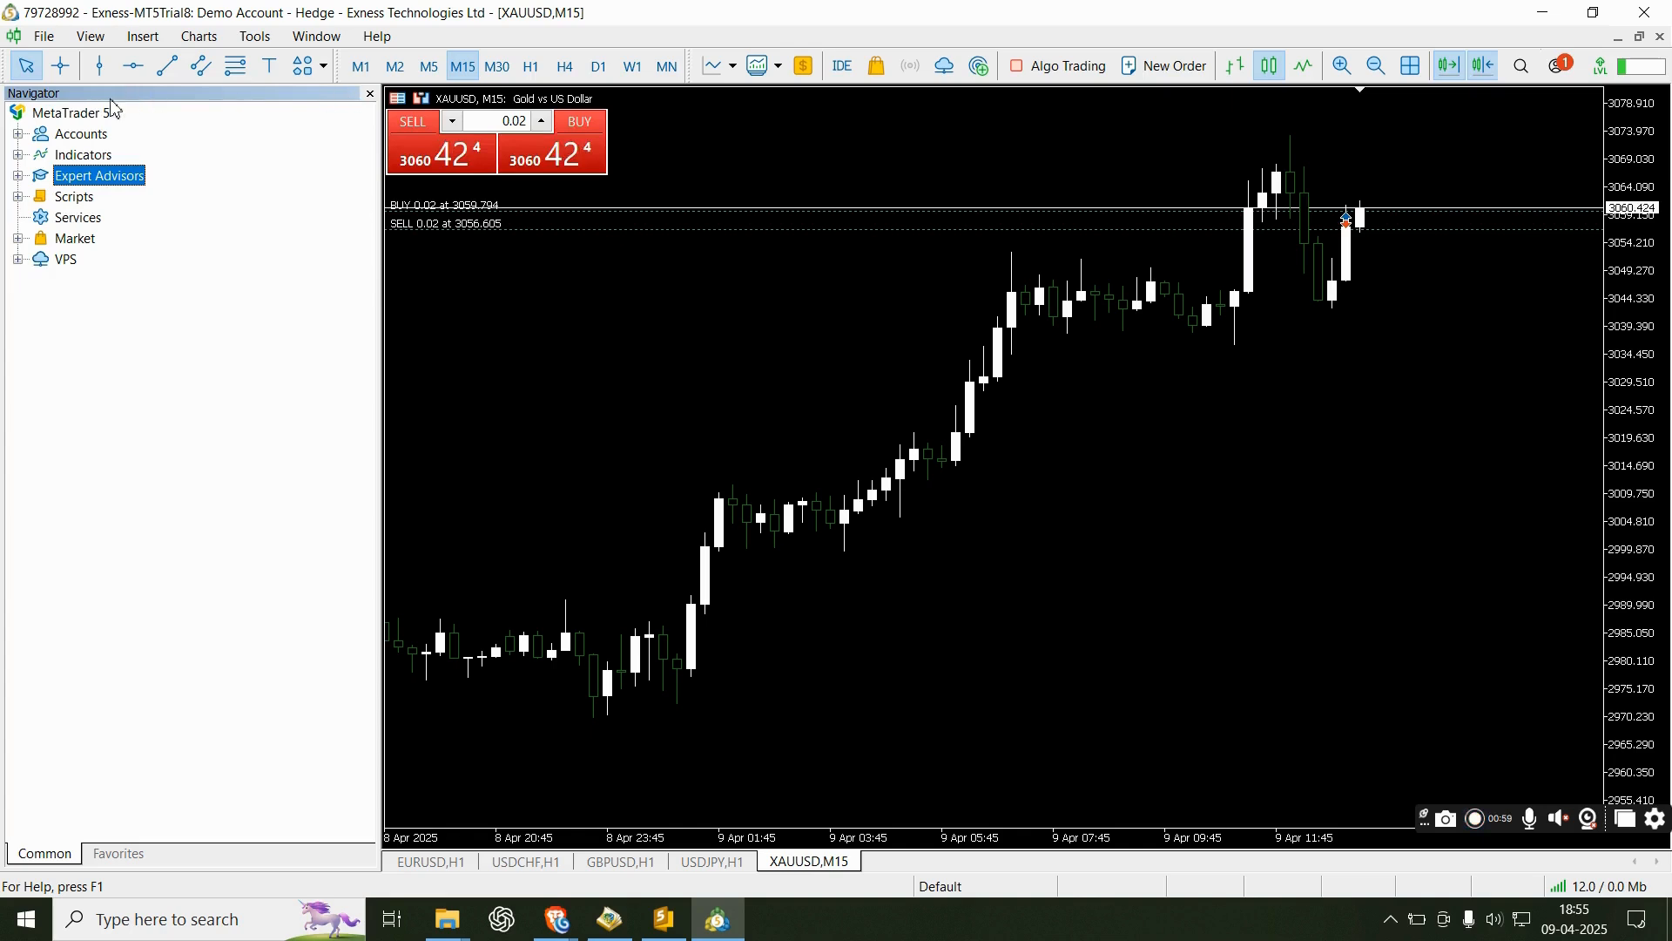
{"action": "left_click", "coordinate": [371, 93]}
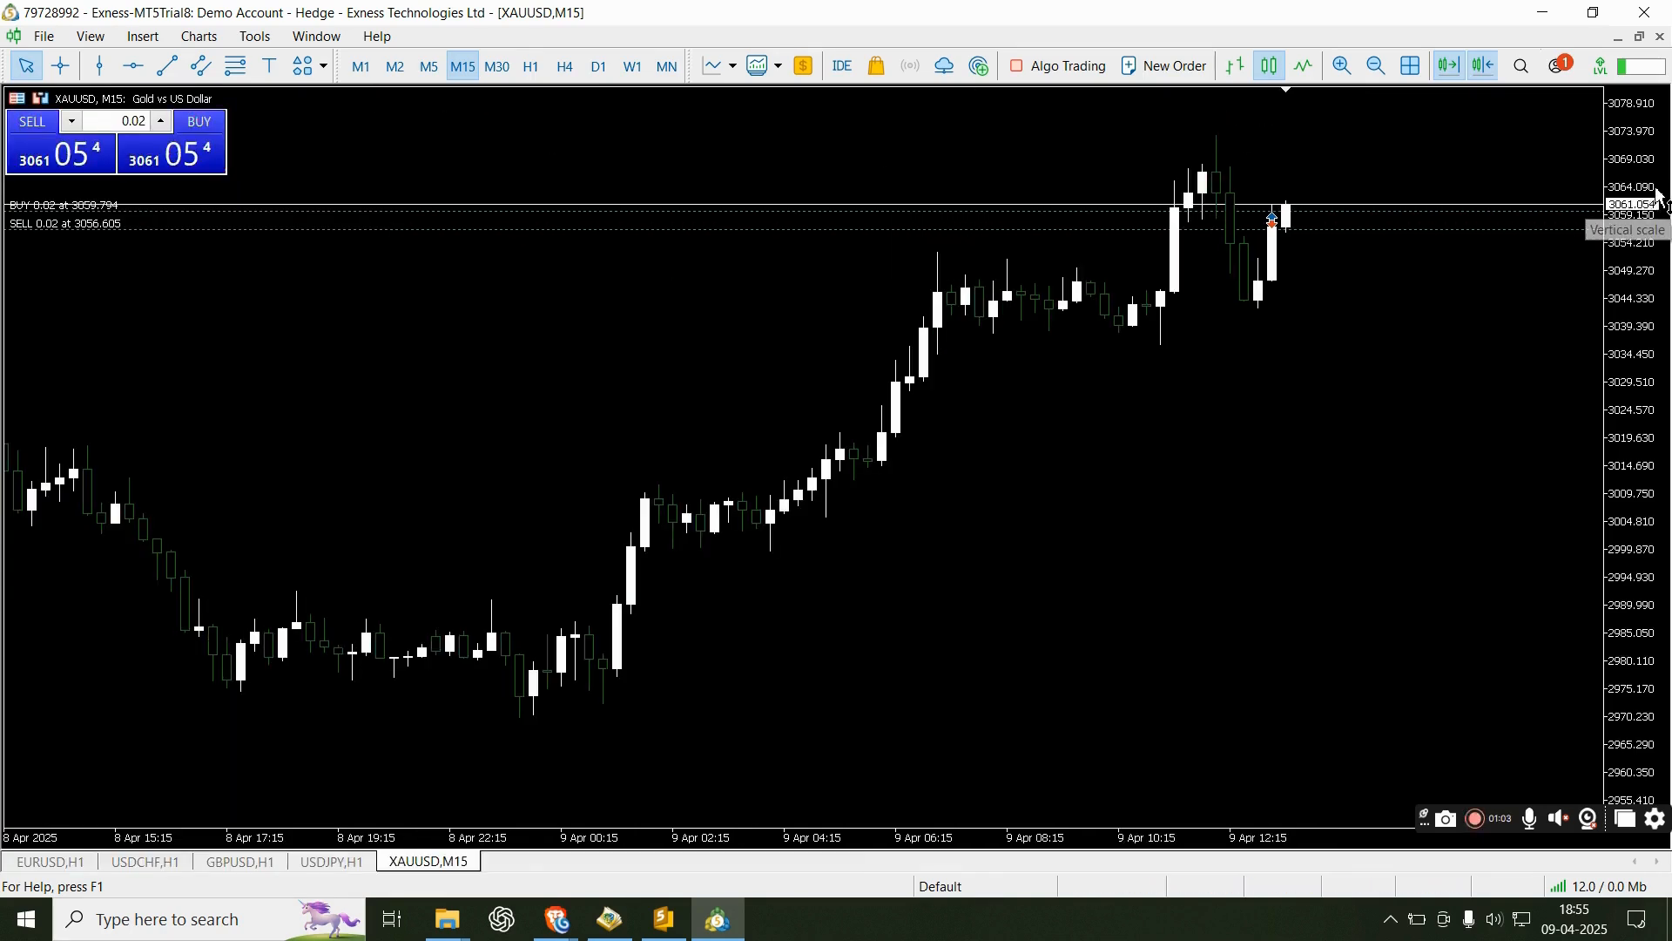
{"action": "left_click_drag", "start_coordinate": [1654, 217], "coordinate": [1659, 252]}
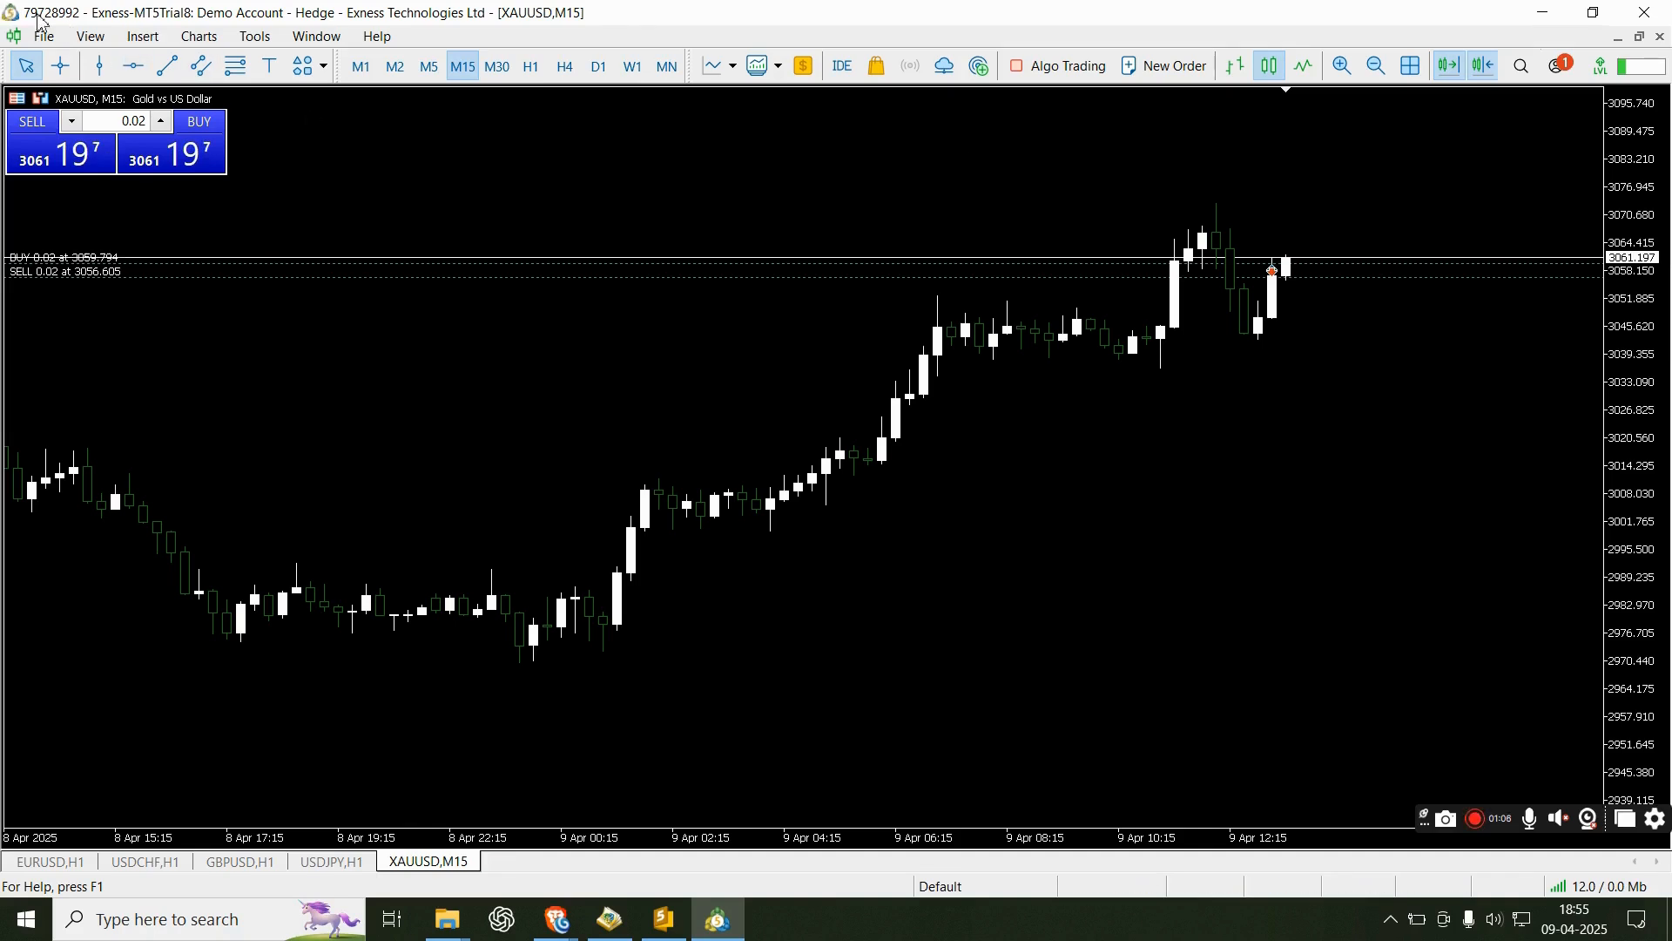
Step: Show the Navigator again beside the XAUUSD chart
{"action": "left_click", "coordinate": [89, 36]}
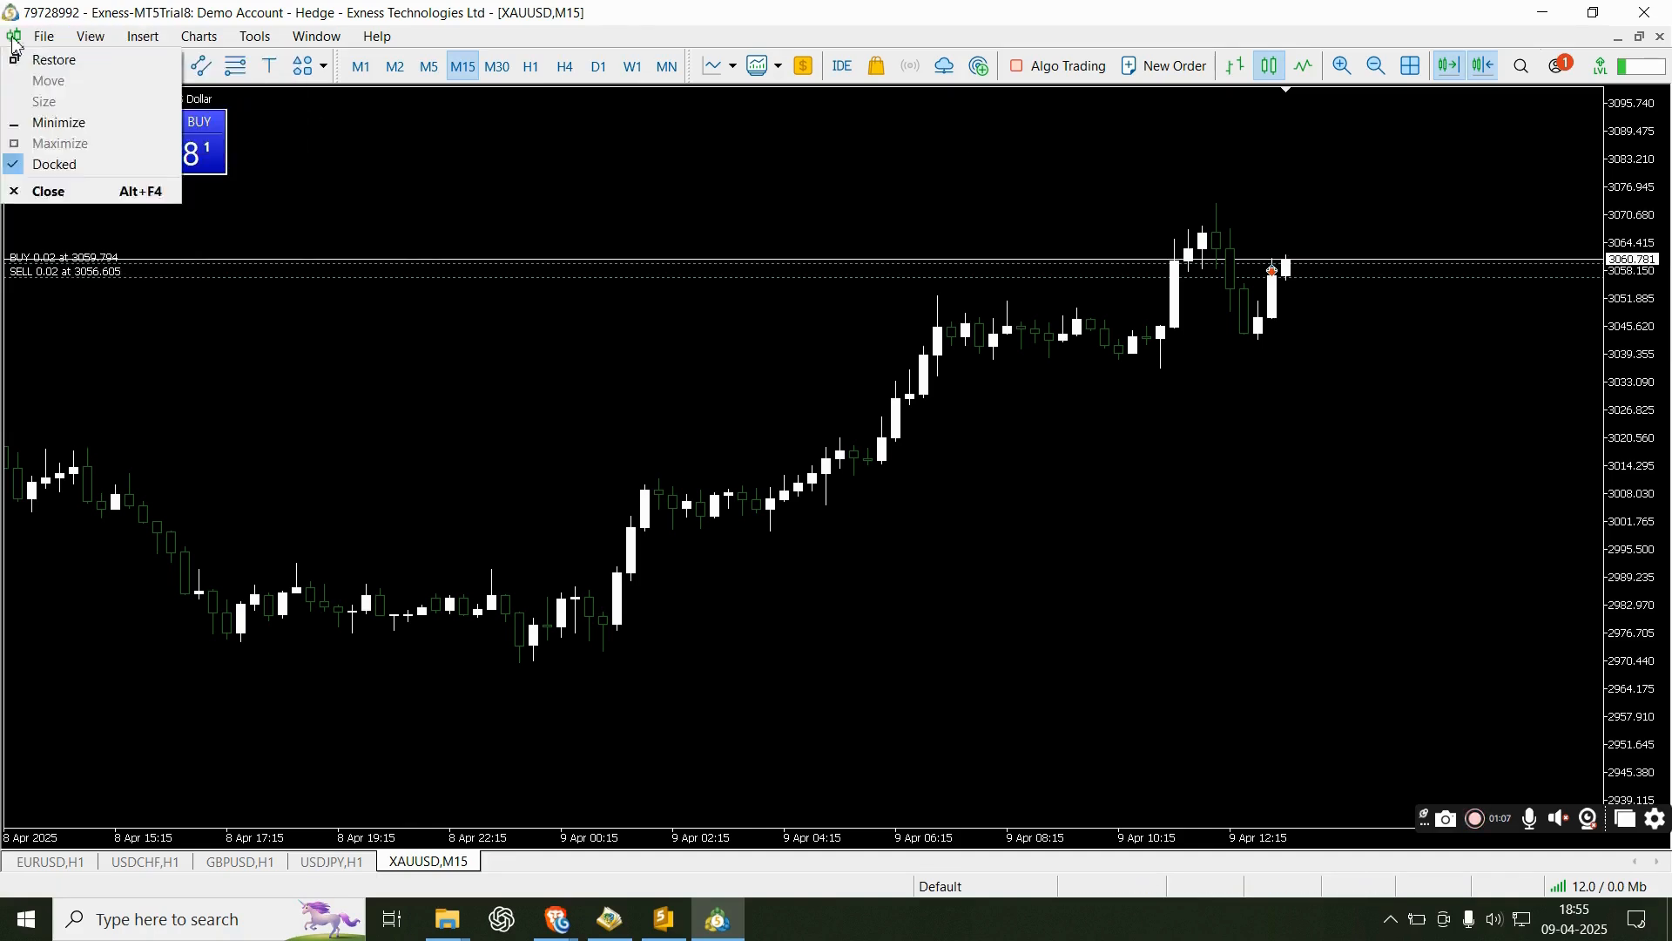
{"action": "mouse_move", "coordinate": [87, 36]}
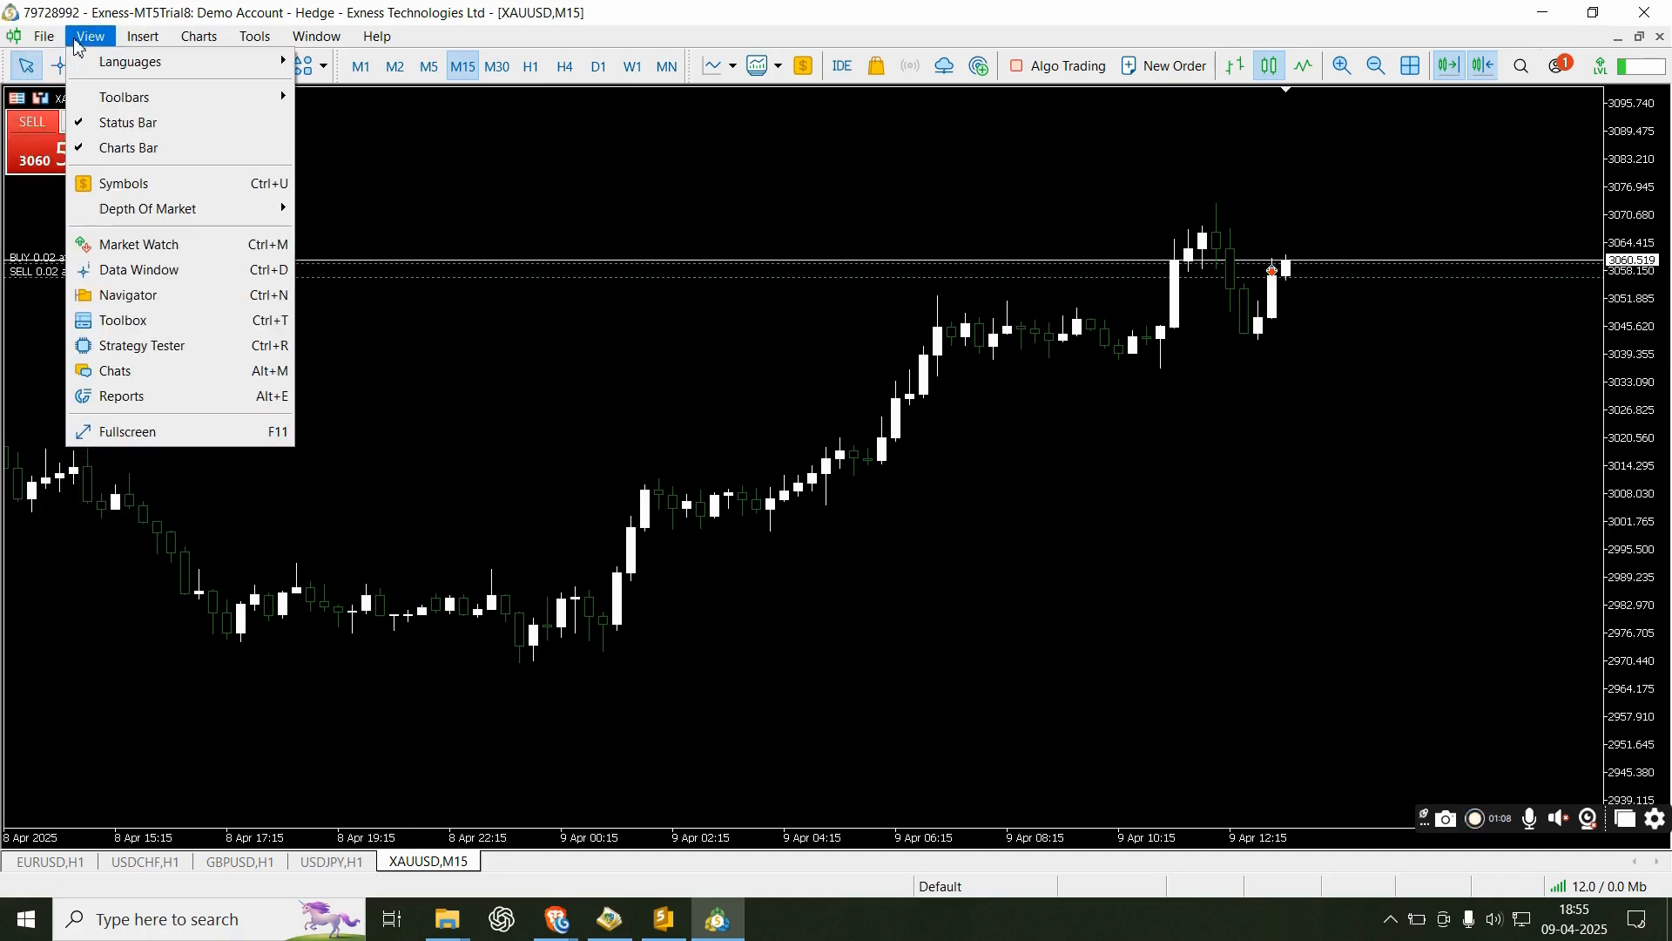
{"action": "left_click", "coordinate": [171, 304]}
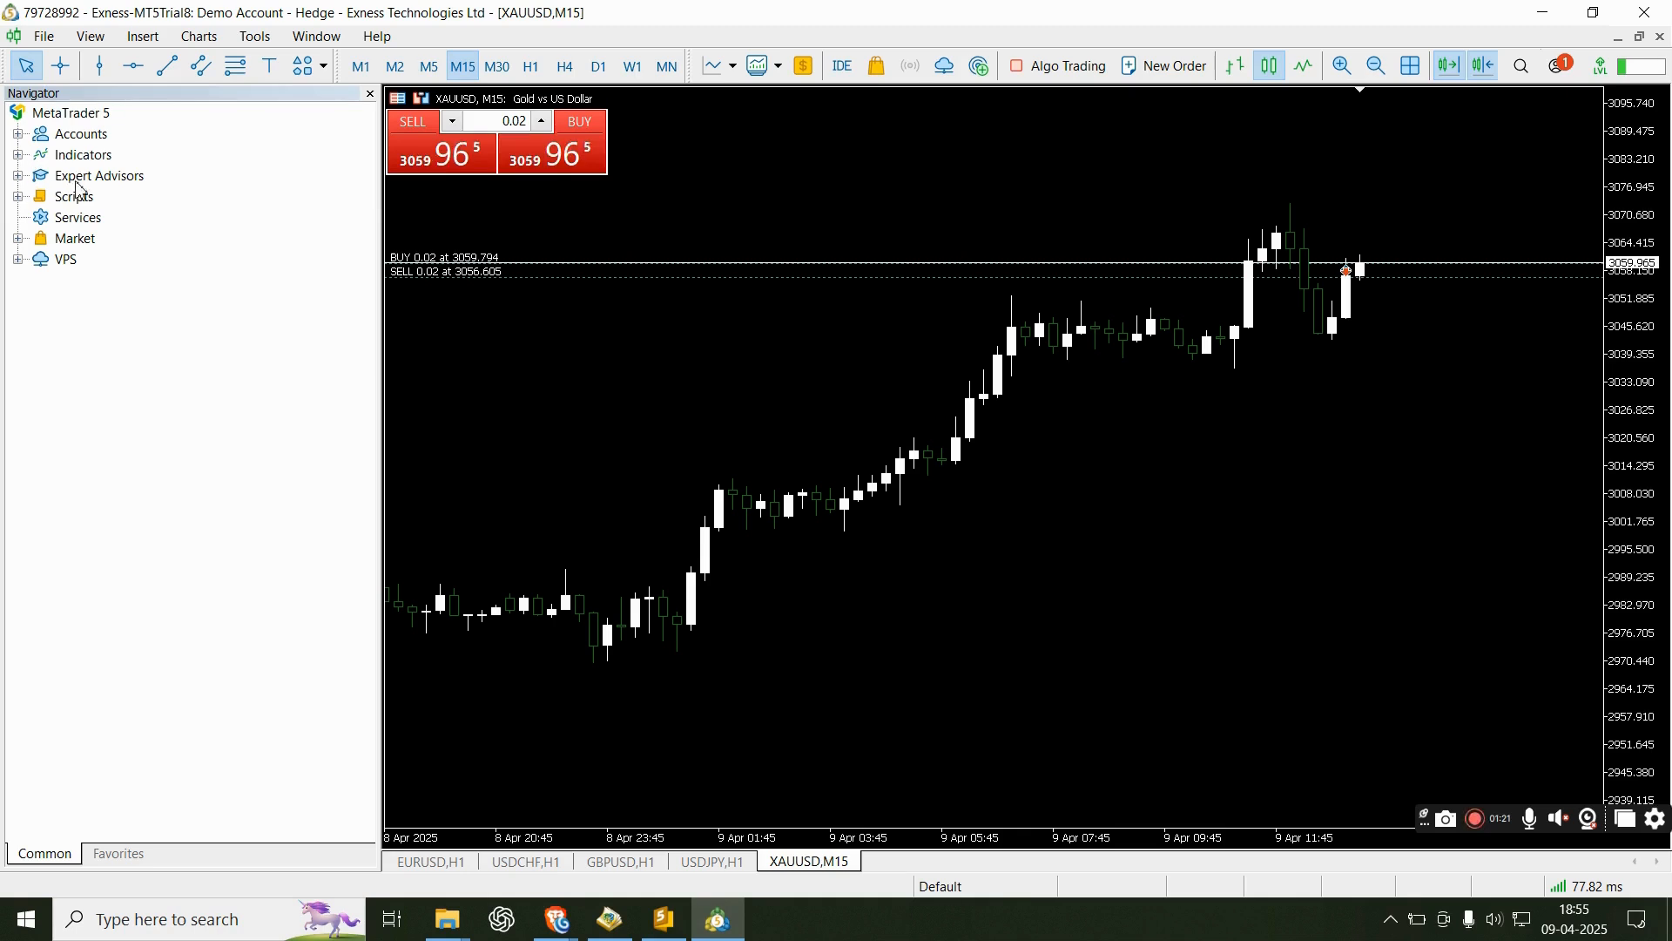
Step: Expand the Expert Advisors group and refresh its list to load the newly copied file
{"action": "left_click", "coordinate": [18, 183]}
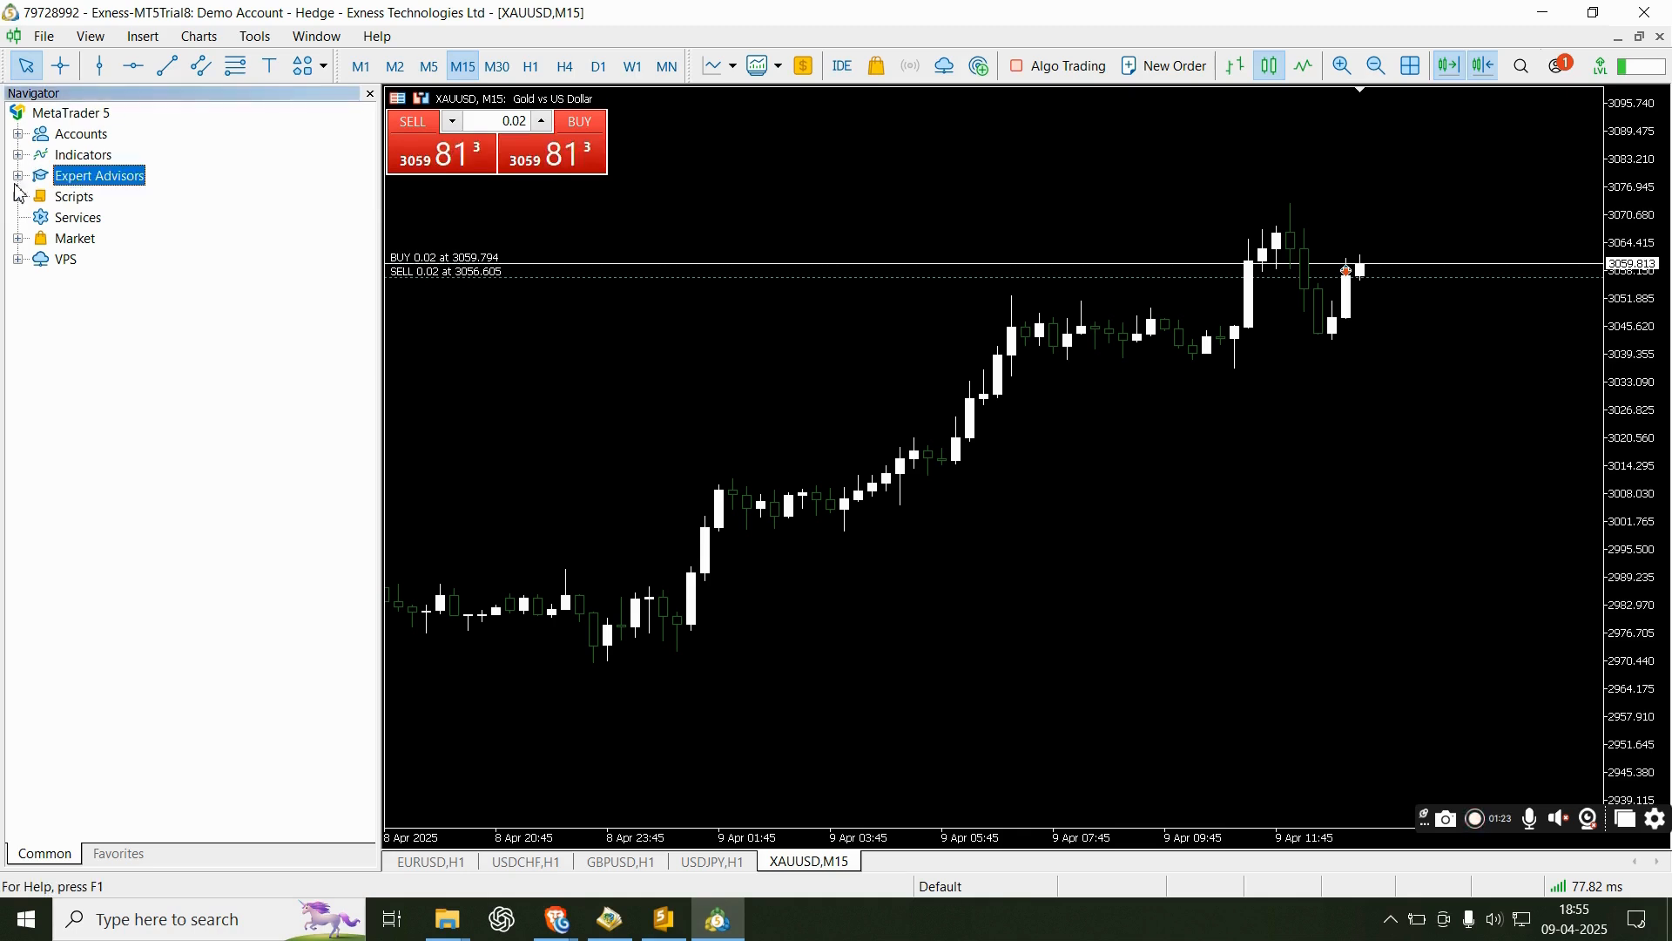
{"action": "double_click", "coordinate": [101, 177]}
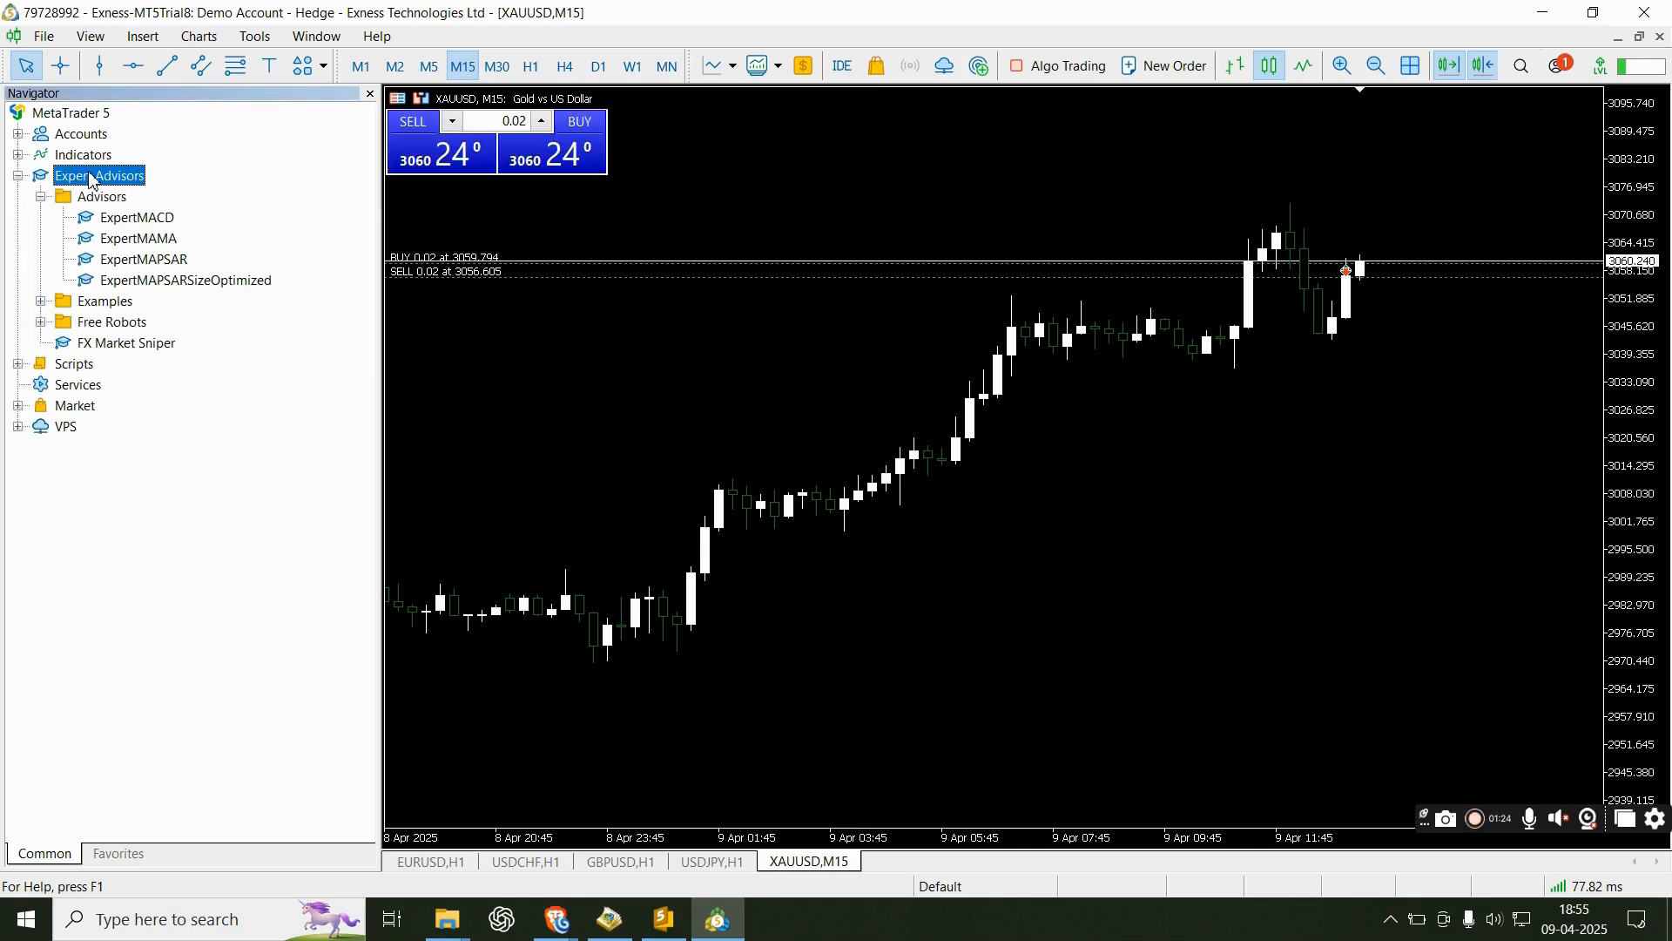
{"action": "right_click", "coordinate": [111, 303]}
{"action": "left_click", "coordinate": [209, 422]}
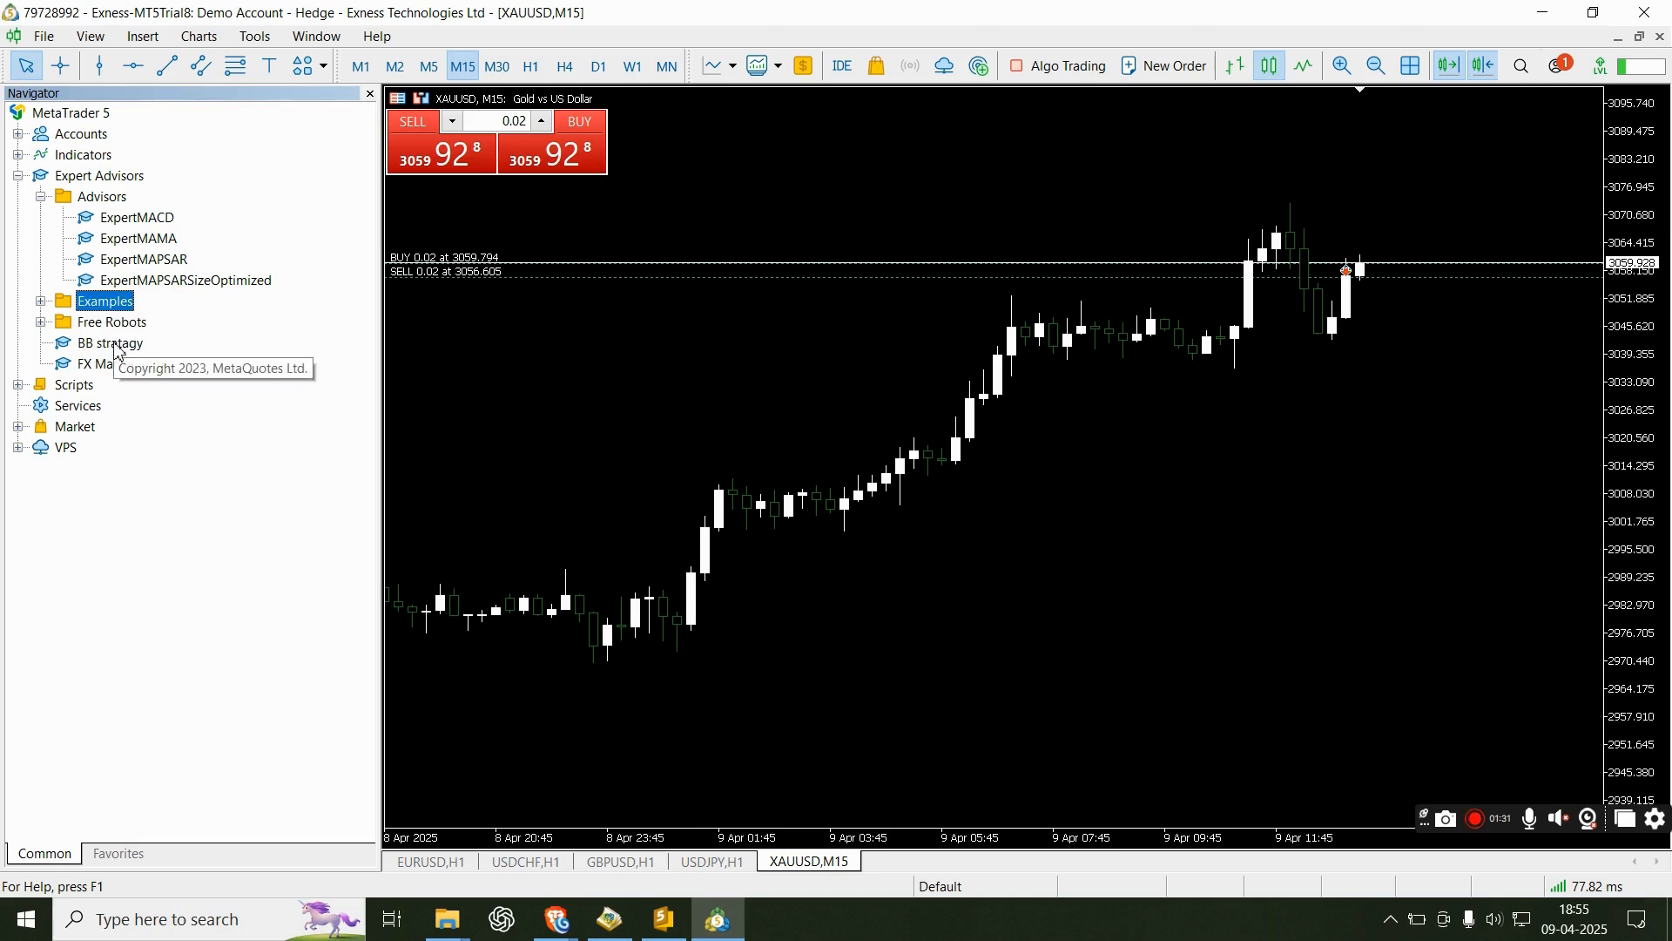
Step: Add the BB stratagy expert to the XAUUSD M15 chart and allow algo trading for it
{"action": "left_click", "coordinate": [115, 344]}
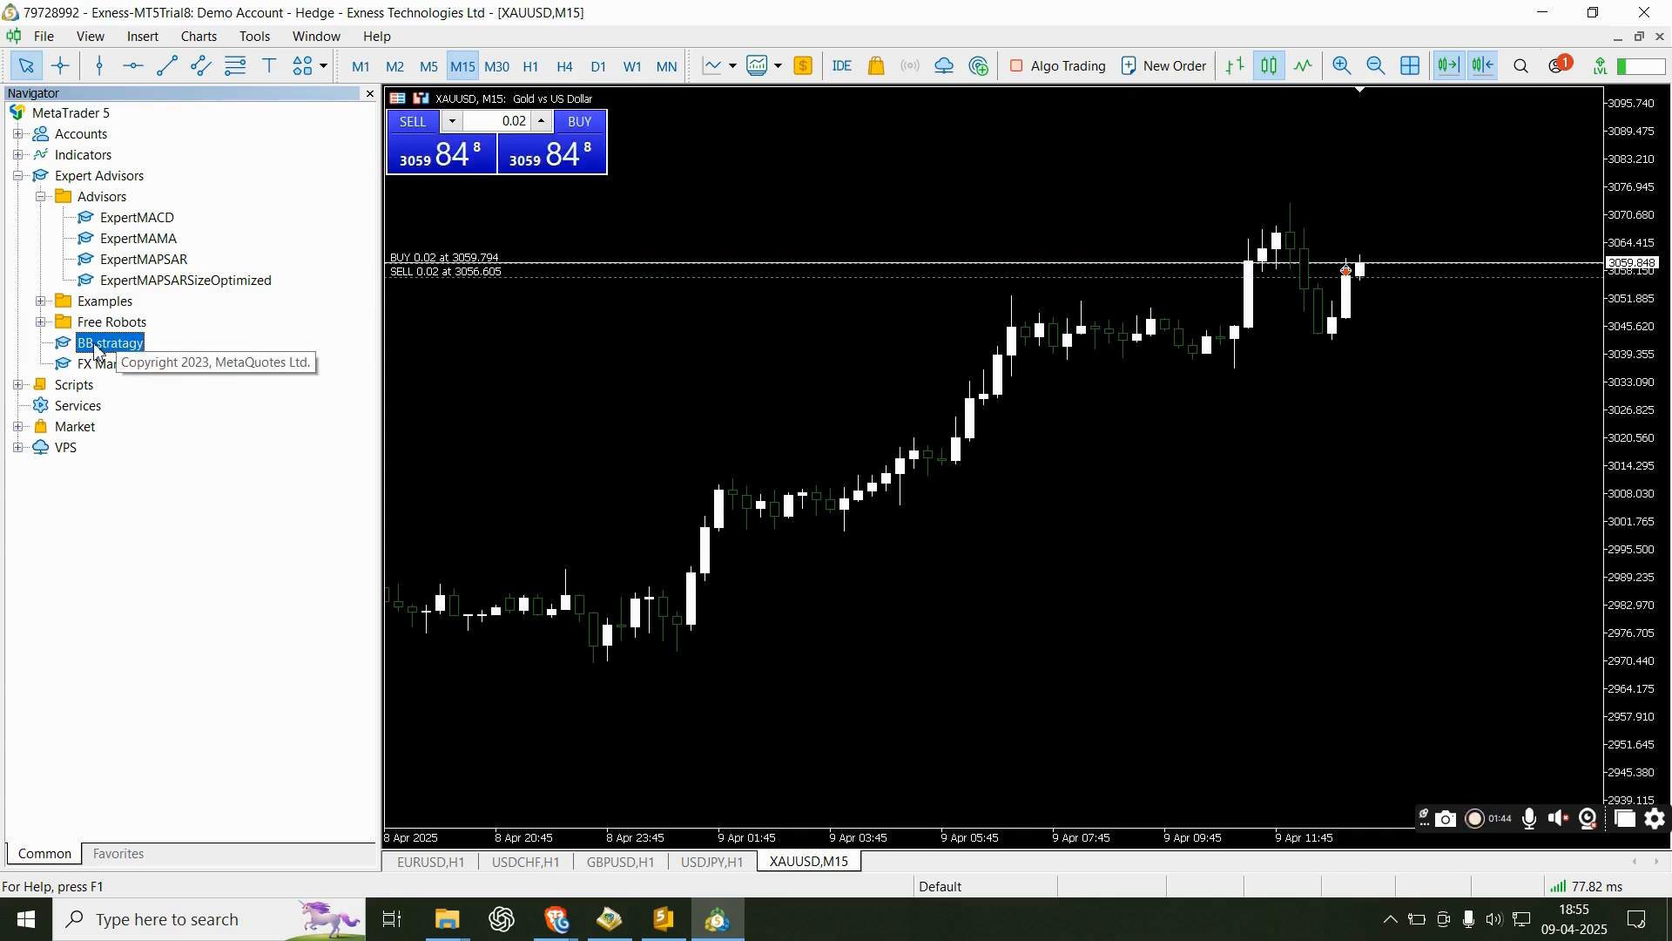
{"action": "left_click_drag", "start_coordinate": [96, 350], "coordinate": [950, 119]}
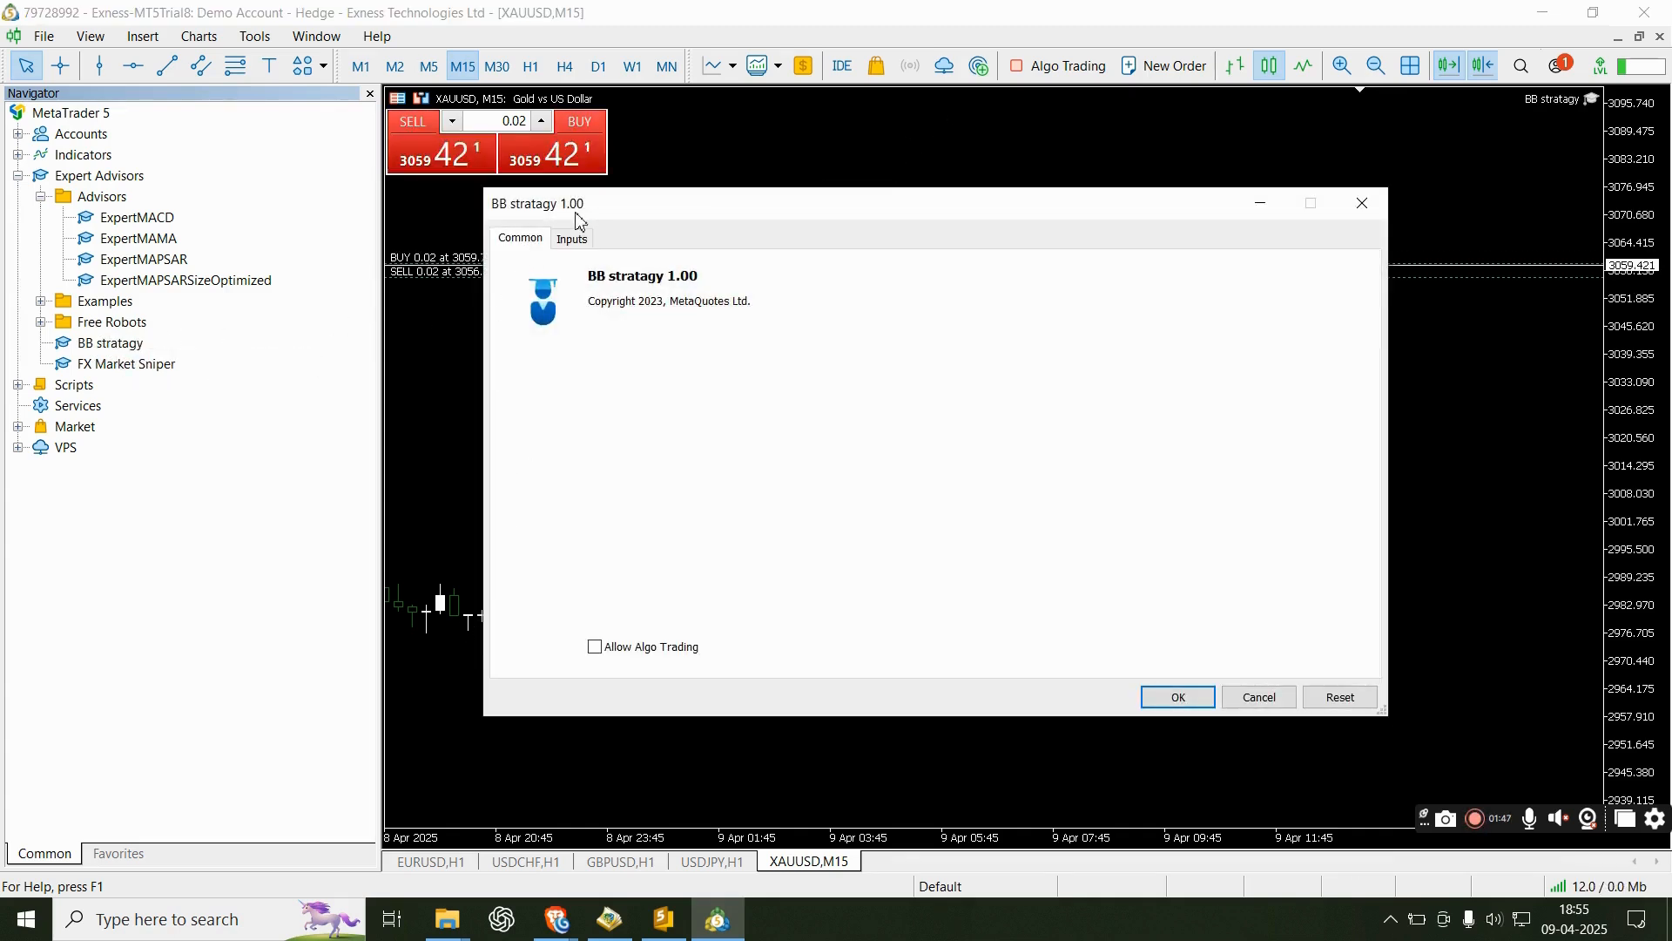
{"action": "left_click_drag", "start_coordinate": [637, 213], "coordinate": [649, 225]}
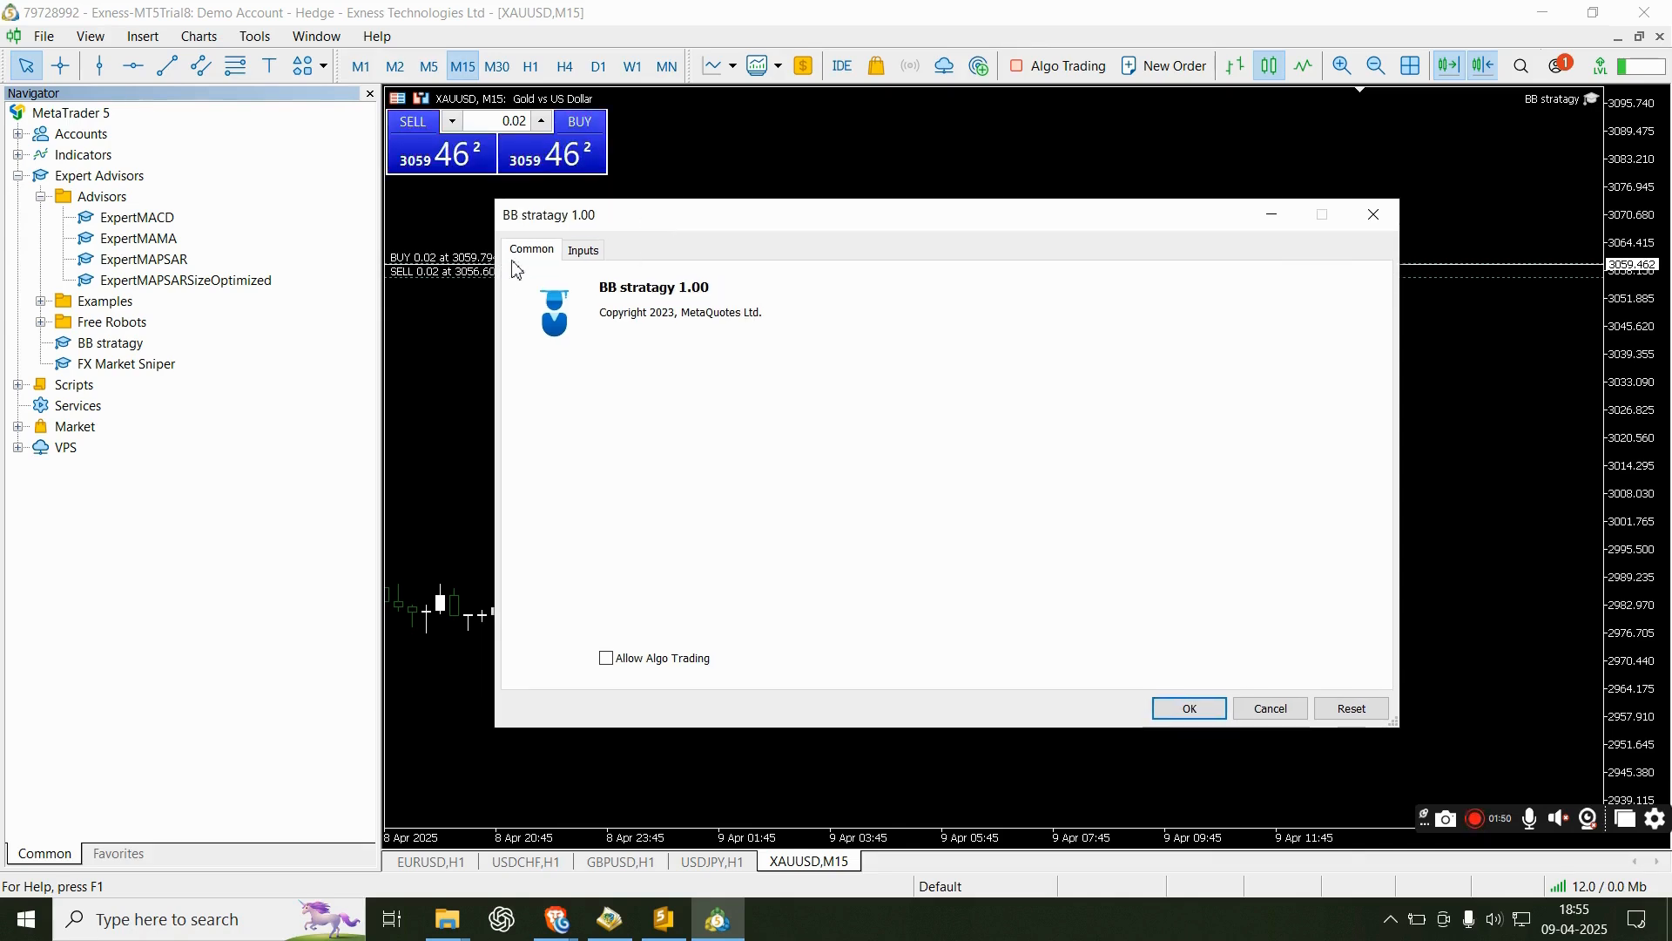
{"action": "left_click", "coordinate": [594, 256]}
{"action": "left_click", "coordinate": [549, 254]}
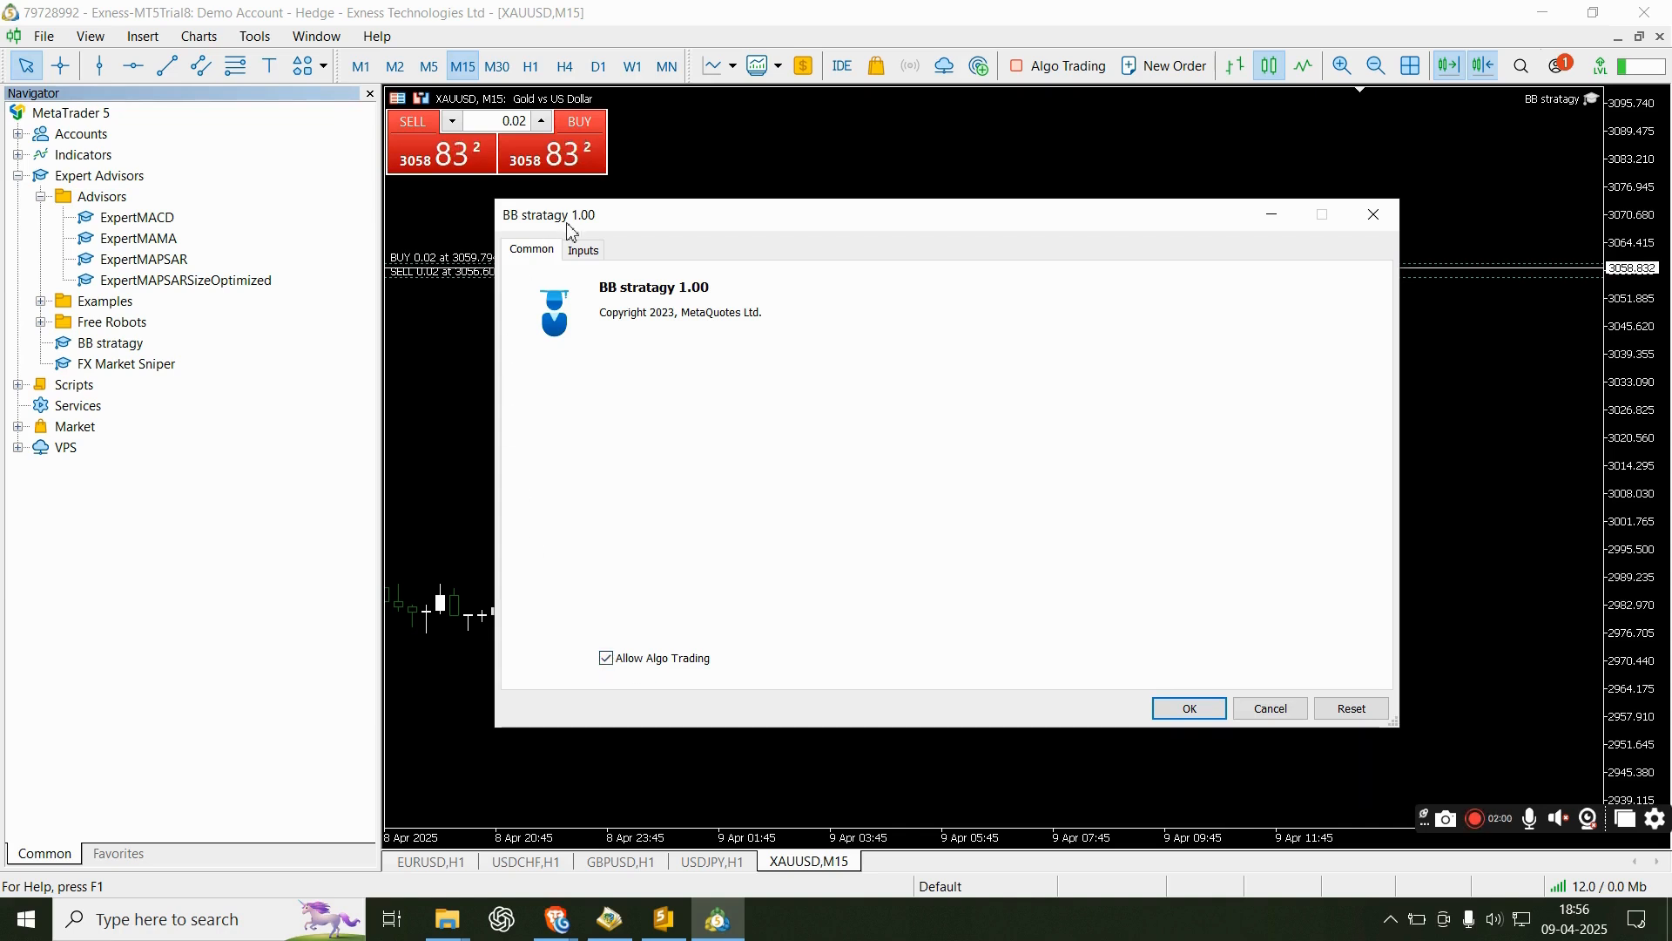
Step: Review the BB stratagy input parameters in an enlarged settings dialog, then apply the expert with its default values
{"action": "left_click", "coordinate": [585, 252]}
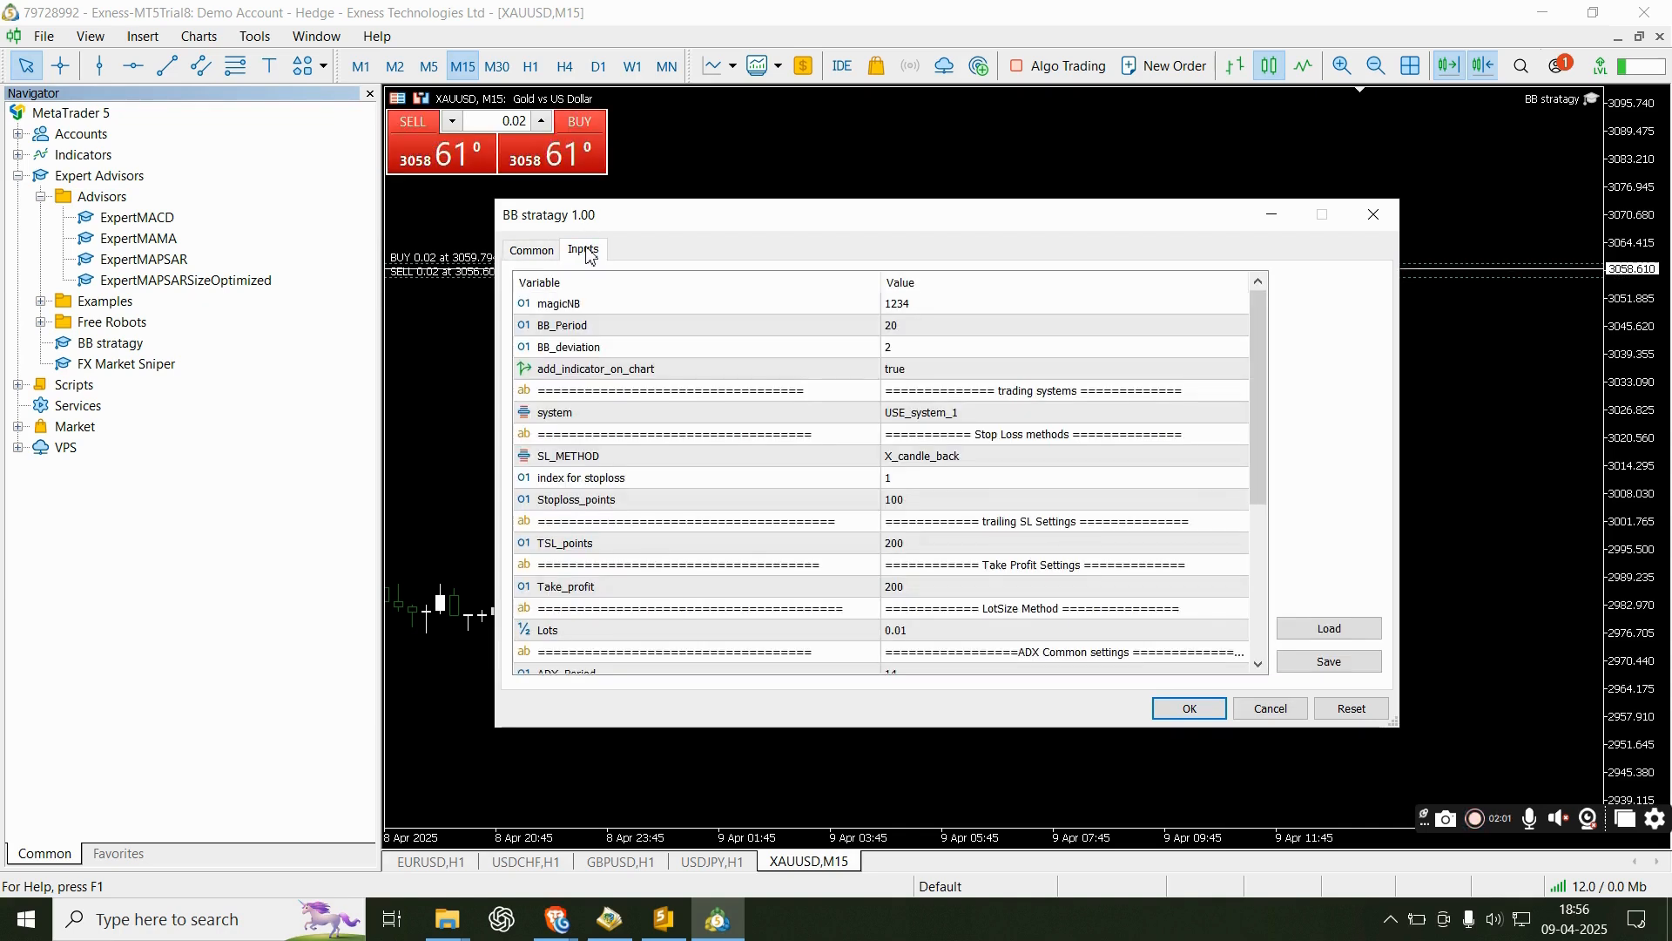
{"action": "left_click_drag", "start_coordinate": [916, 221], "coordinate": [893, 167]}
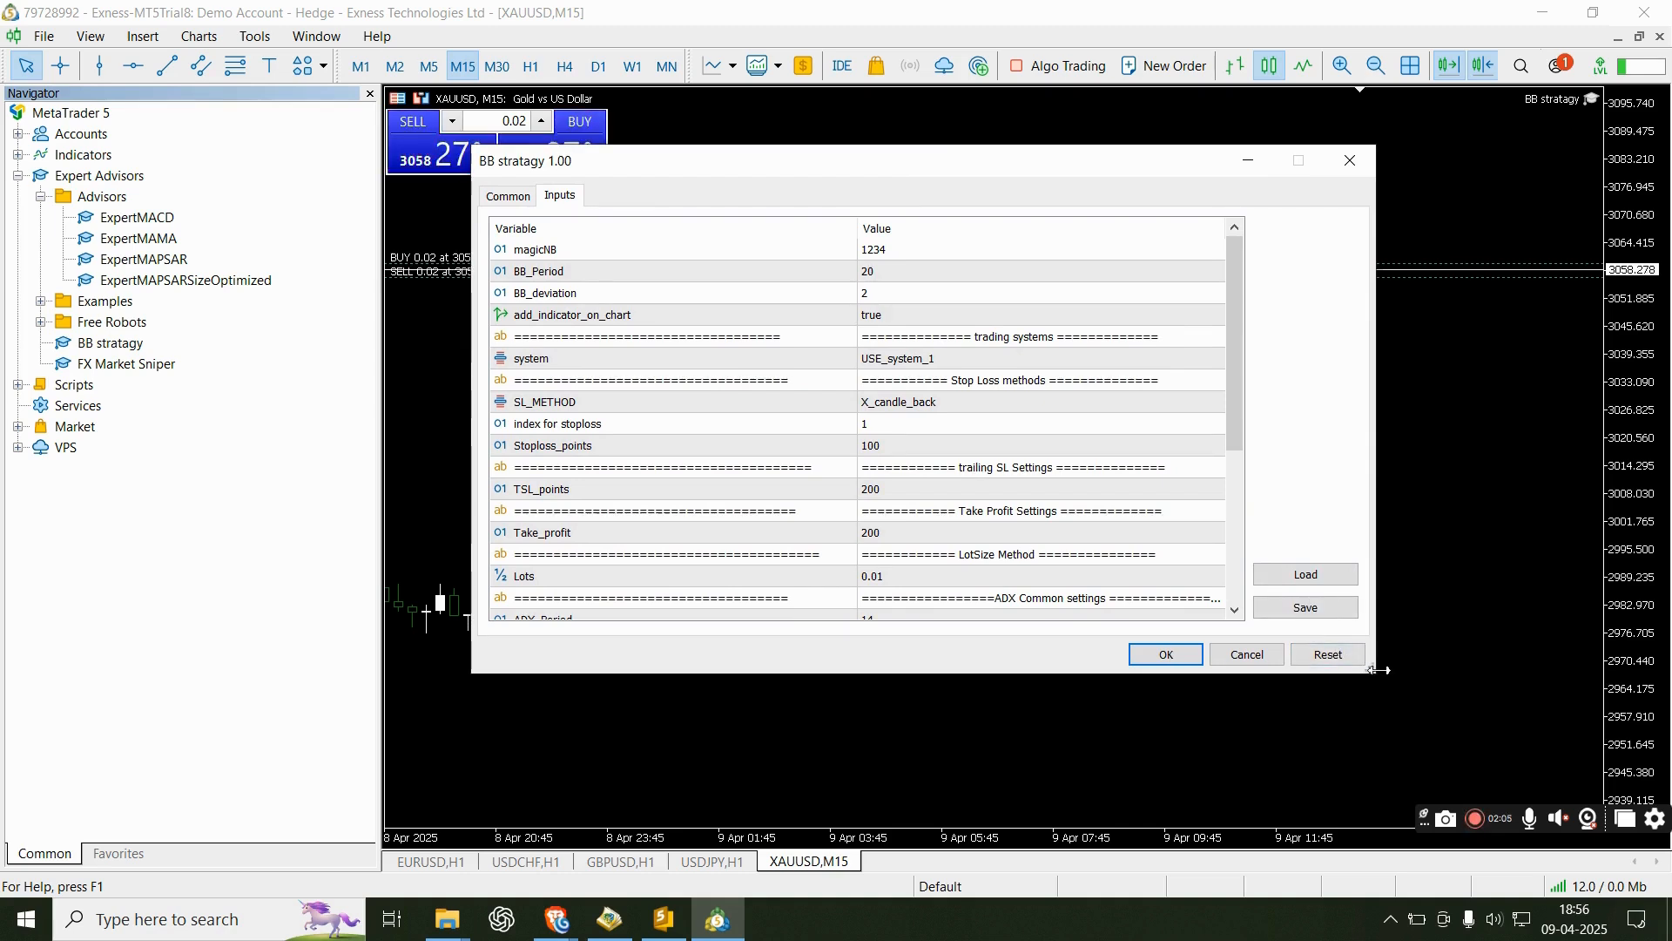
{"action": "left_click_drag", "start_coordinate": [1385, 671], "coordinate": [1501, 887]}
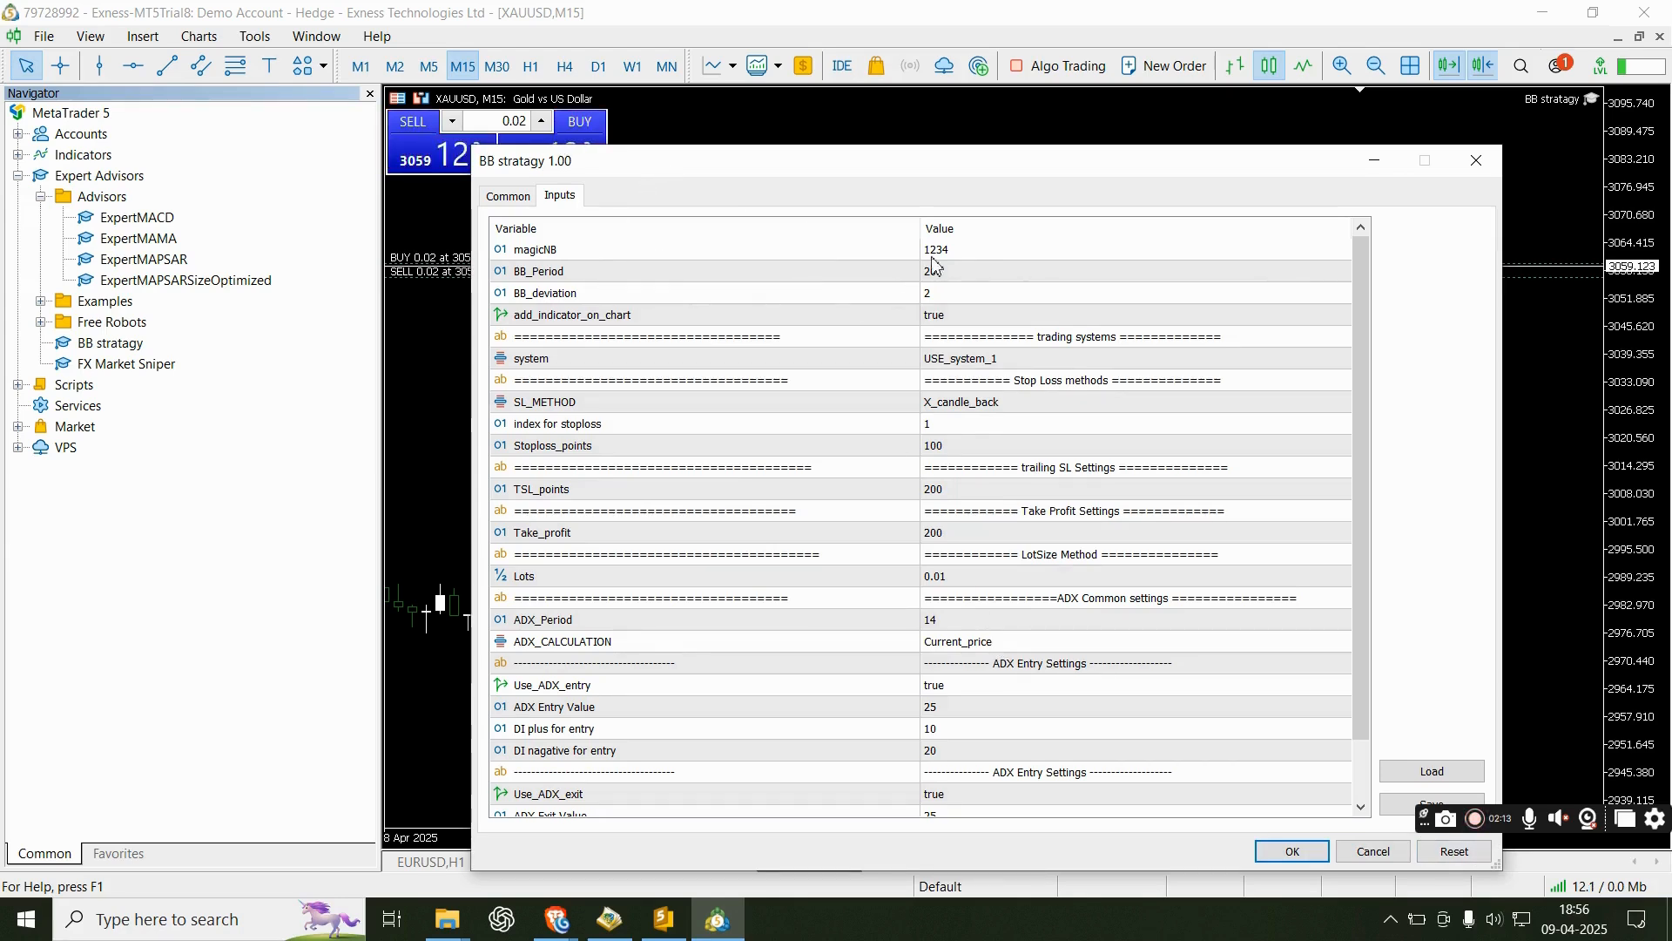
{"action": "left_click", "coordinate": [1004, 276]}
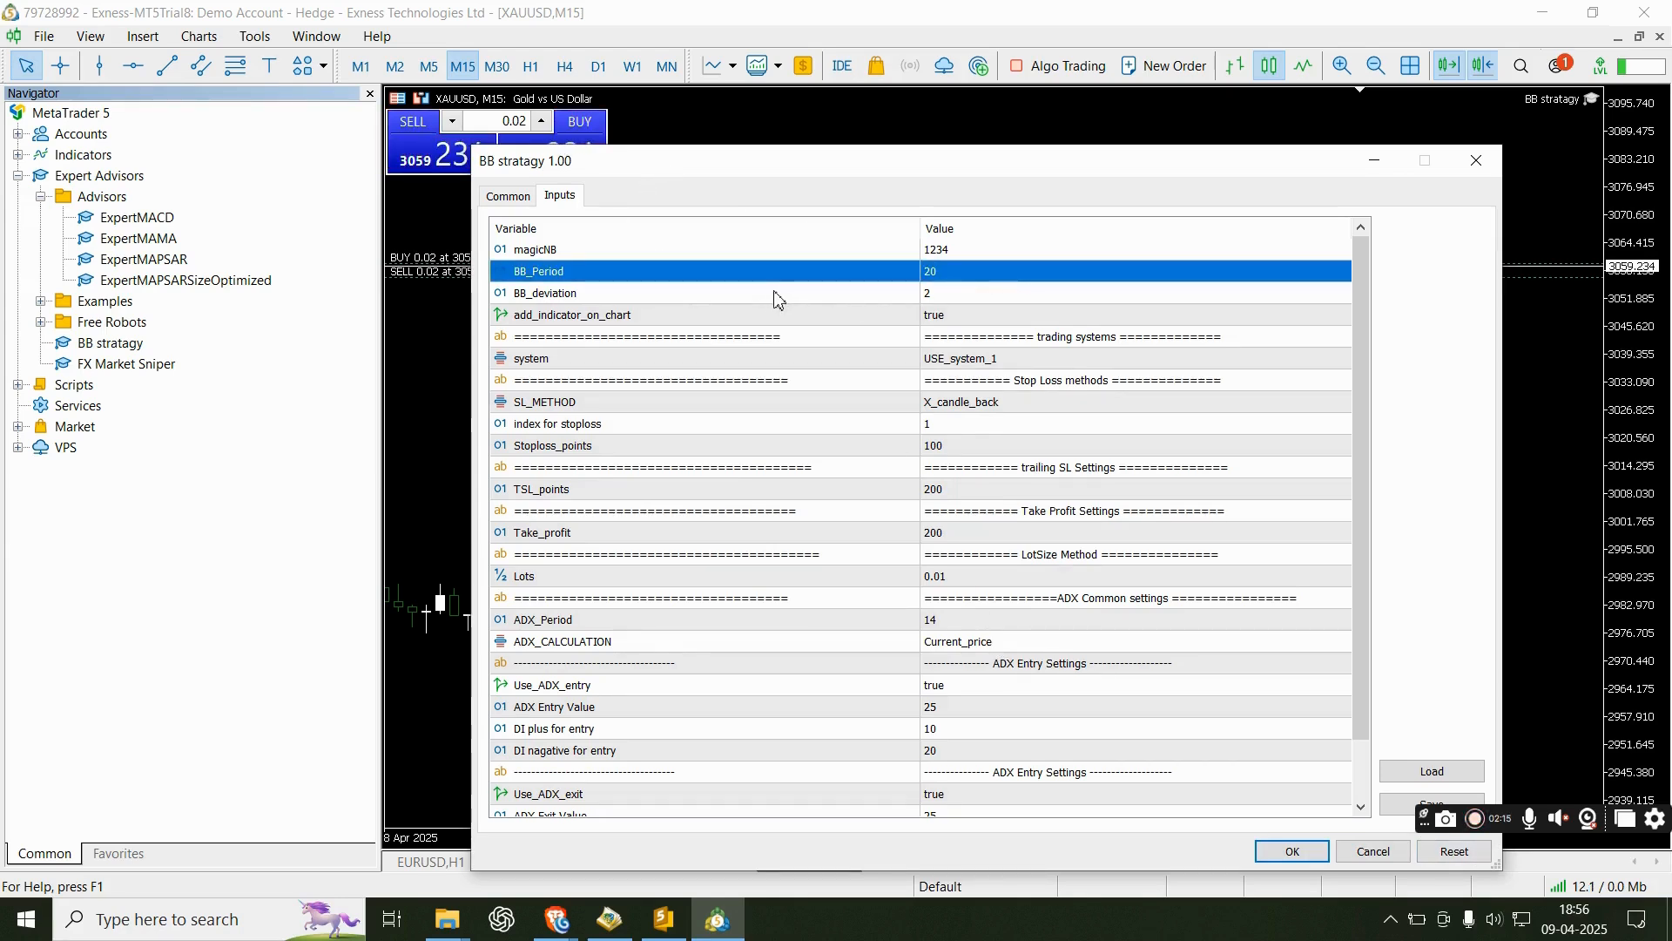
{"action": "left_click", "coordinate": [949, 296]}
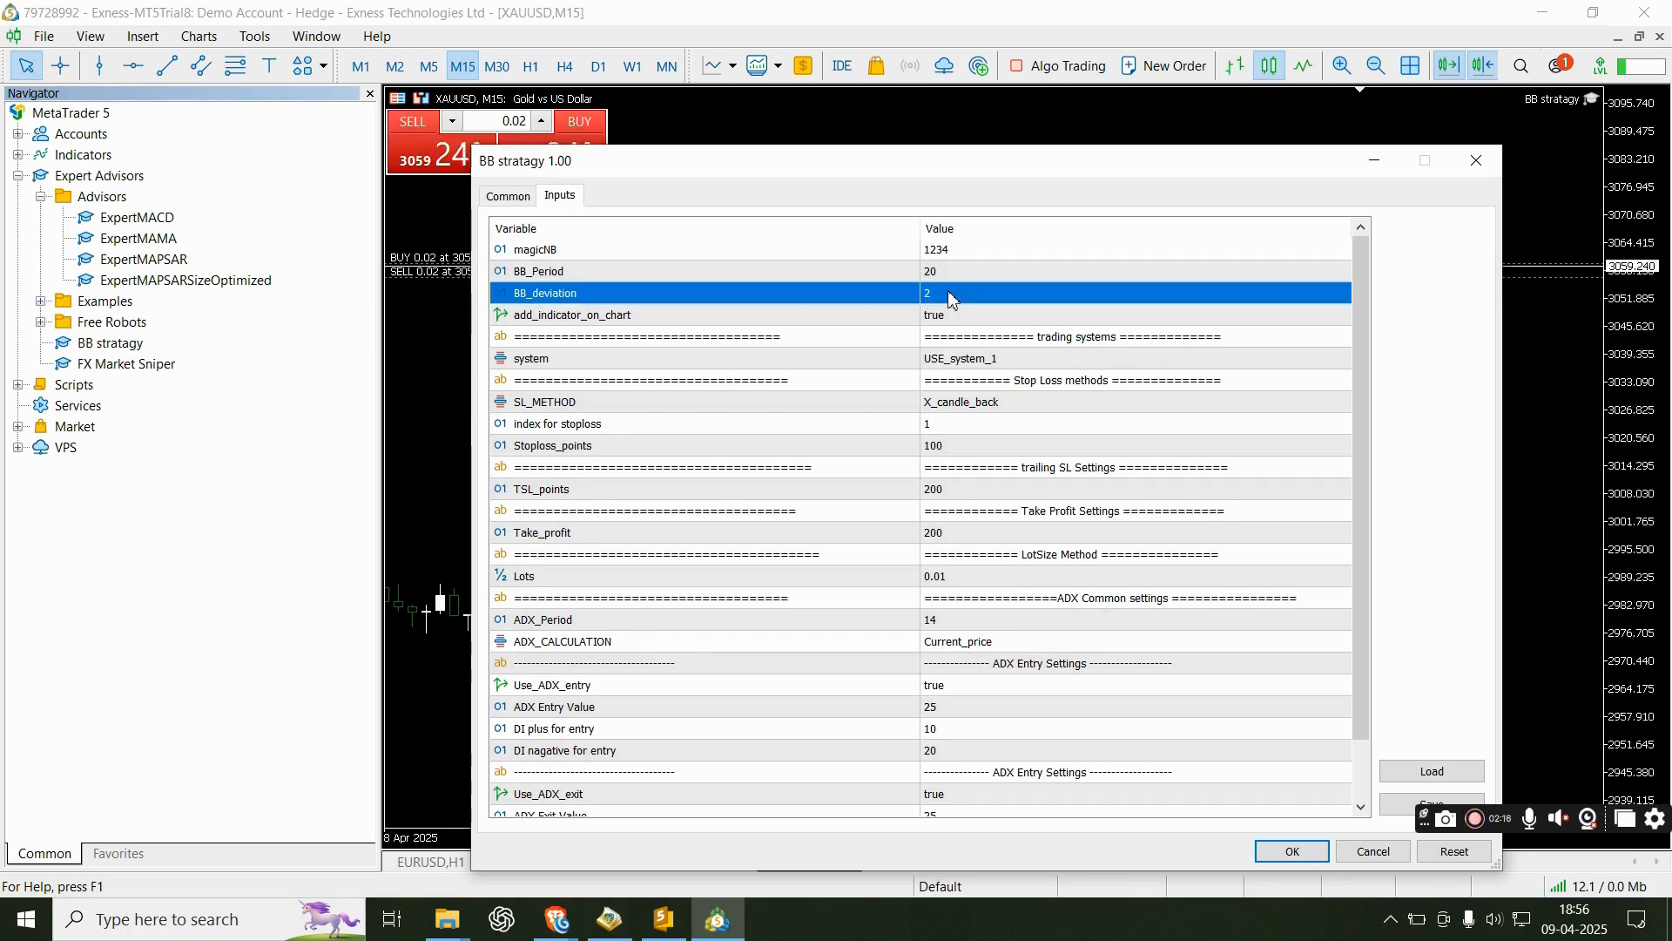
{"action": "left_click", "coordinate": [996, 317]}
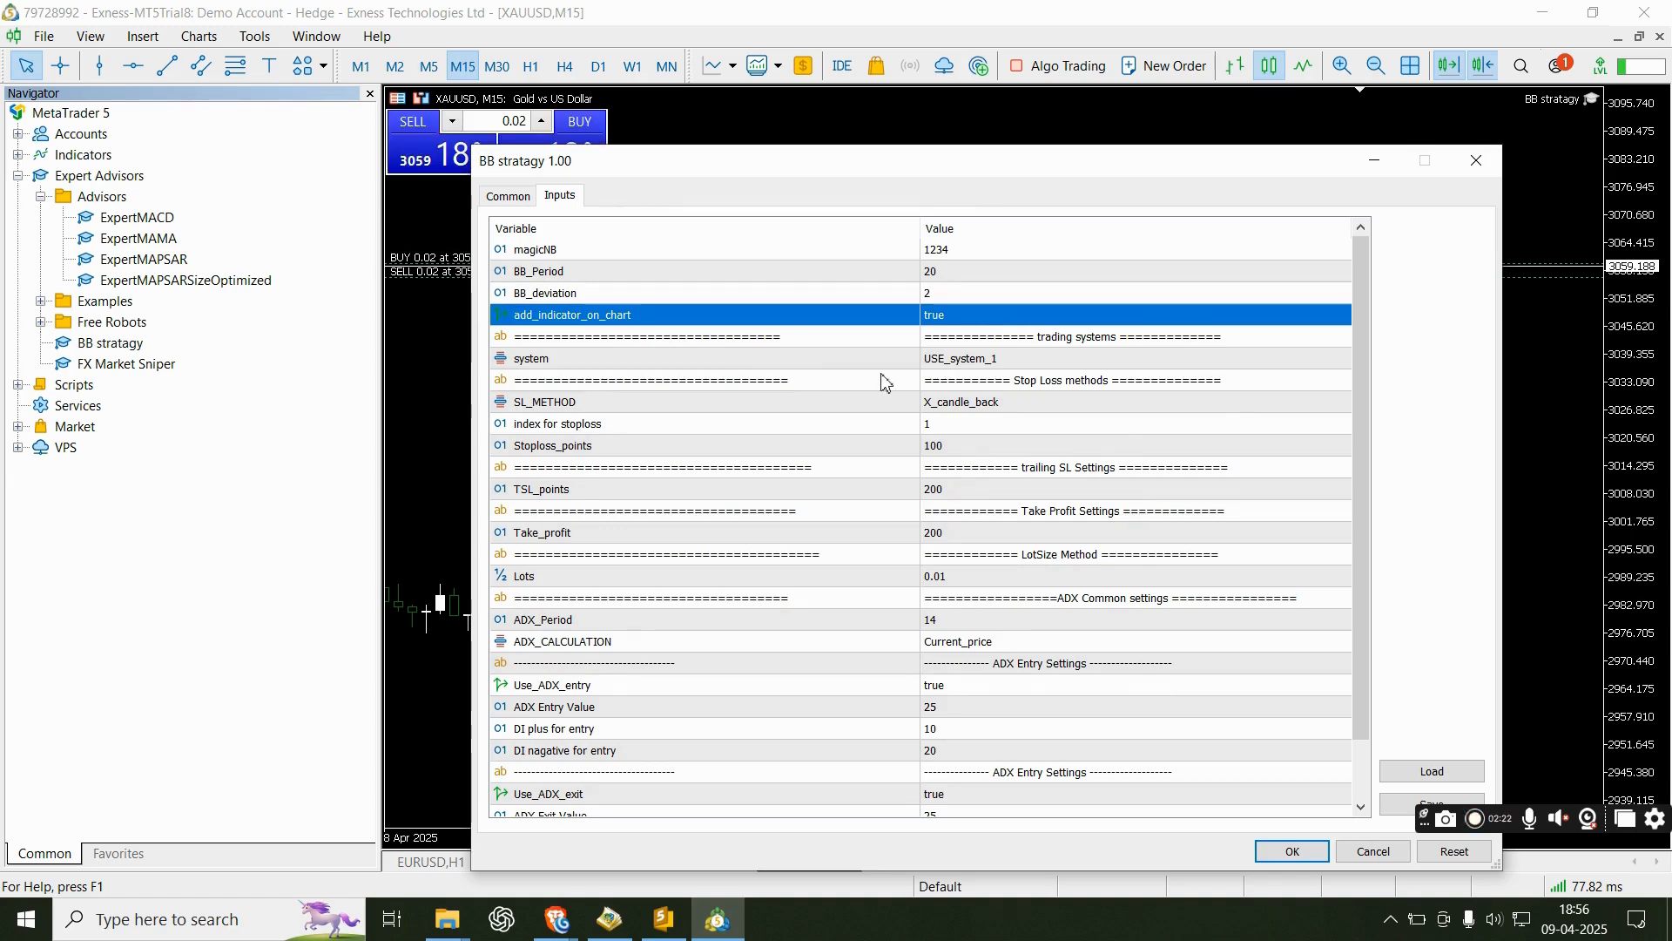
{"action": "scroll", "coordinate": [875, 384], "scroll_direction": "down", "scroll_amount": 1}
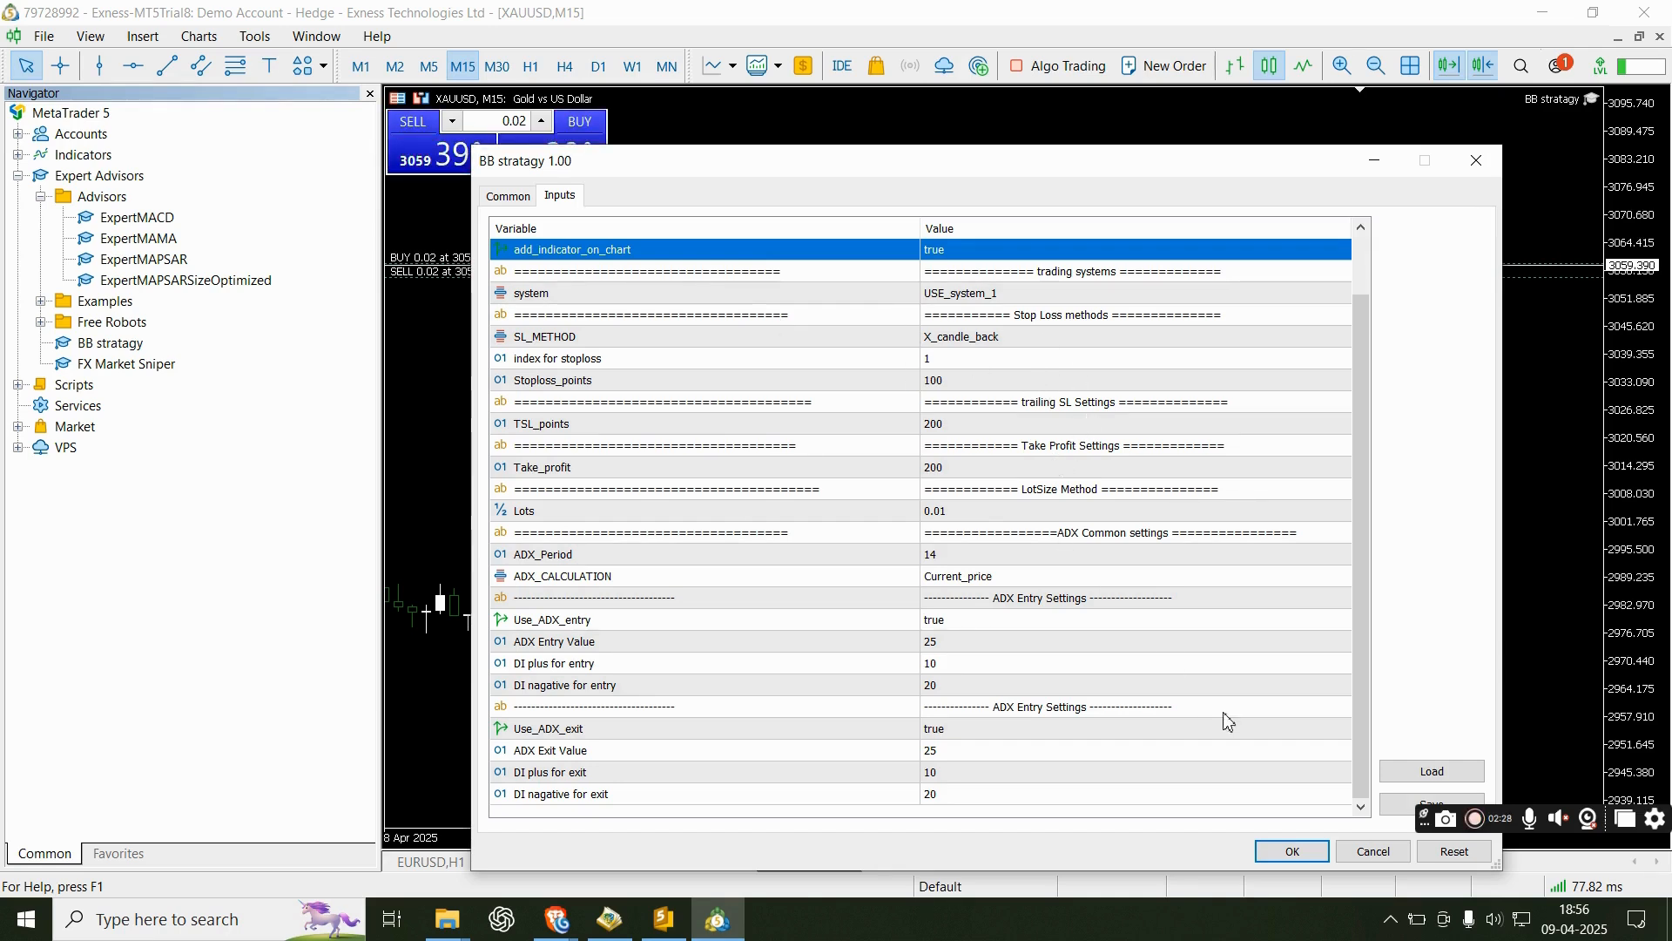
{"action": "scroll", "coordinate": [1067, 541], "scroll_direction": "up", "scroll_amount": 1}
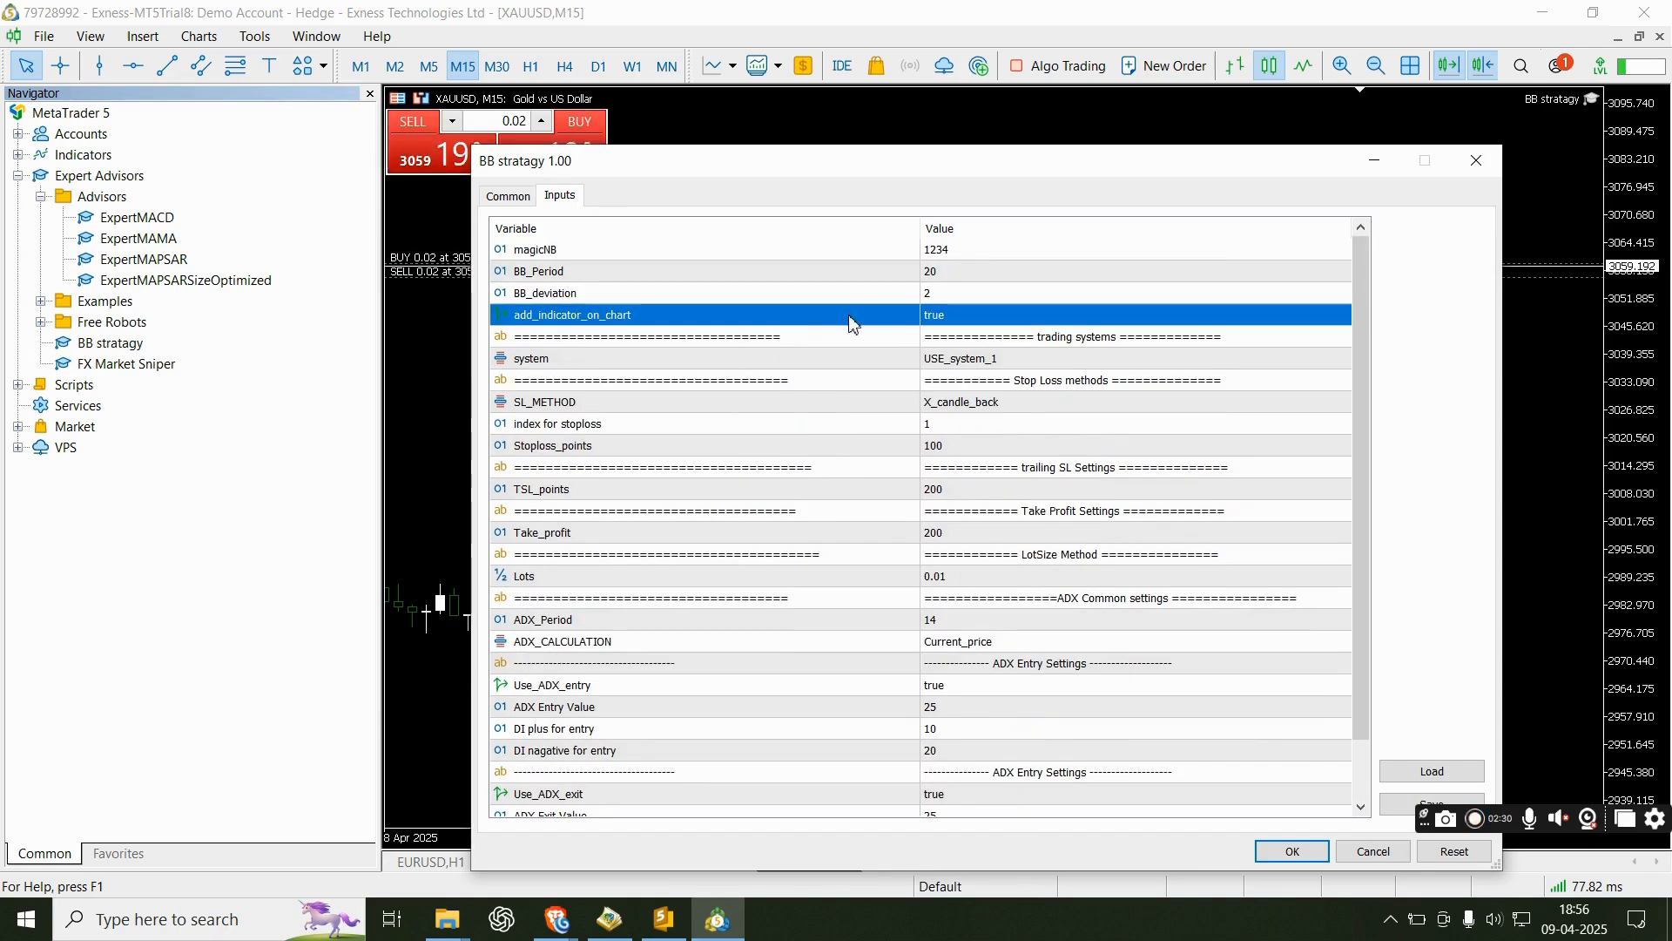
{"action": "left_click", "coordinate": [1325, 855]}
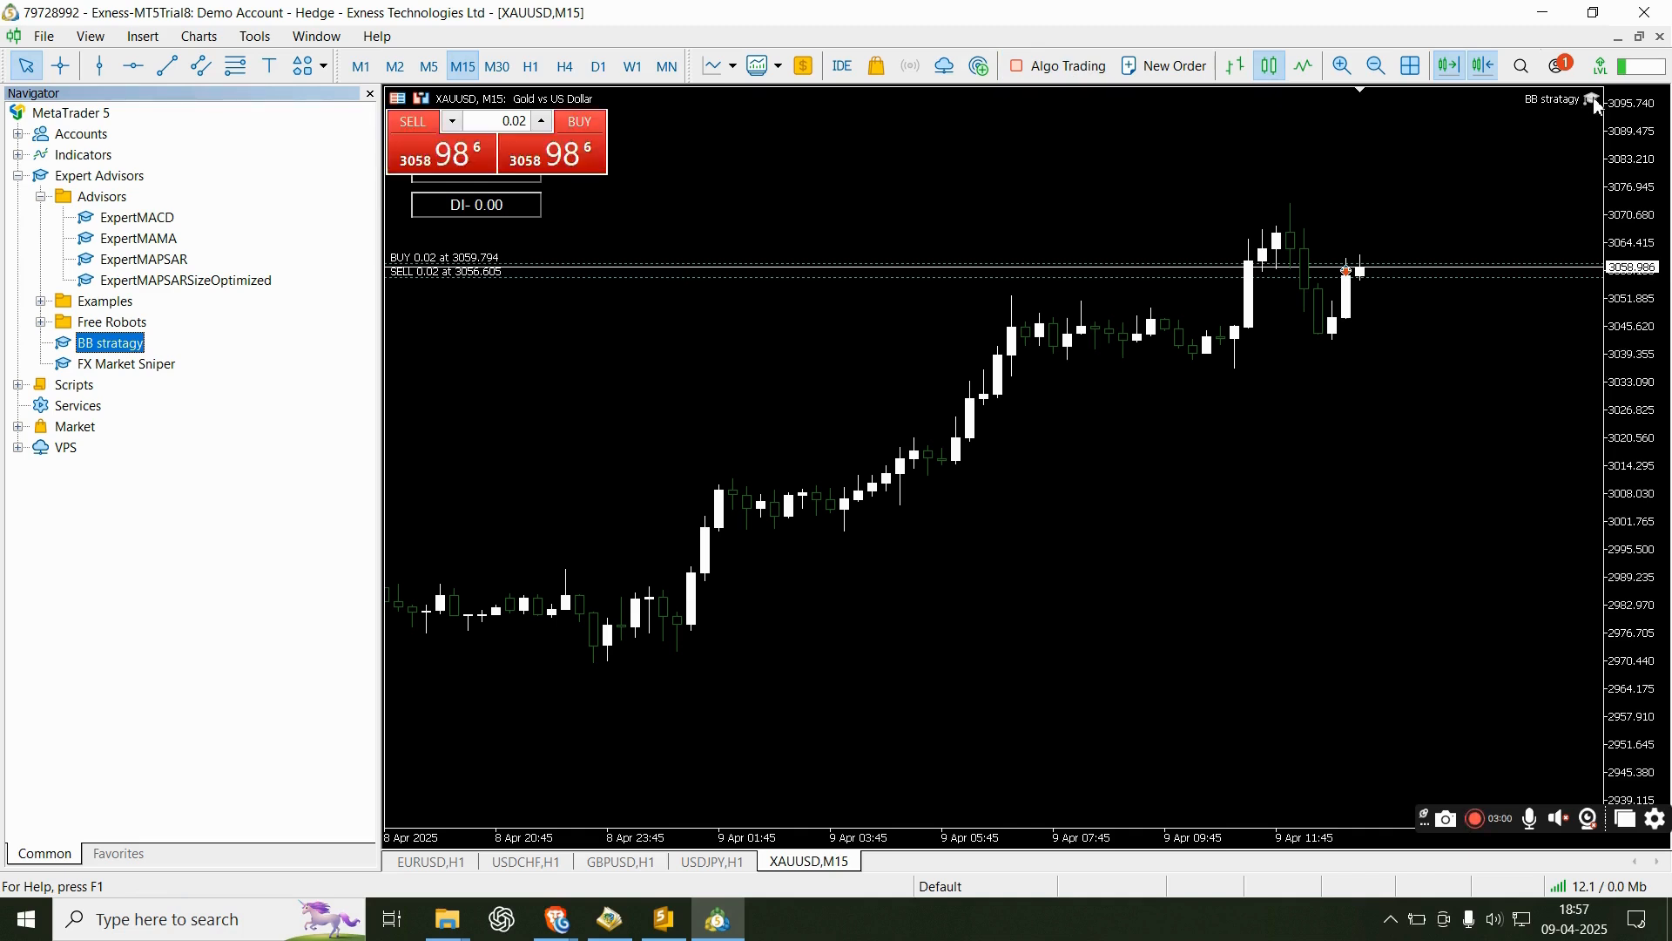
Step: Turn on algo trading for the whole terminal so the BB stratagy expert can trade on the XAUUSD M15 chart
{"action": "left_click", "coordinate": [1061, 77]}
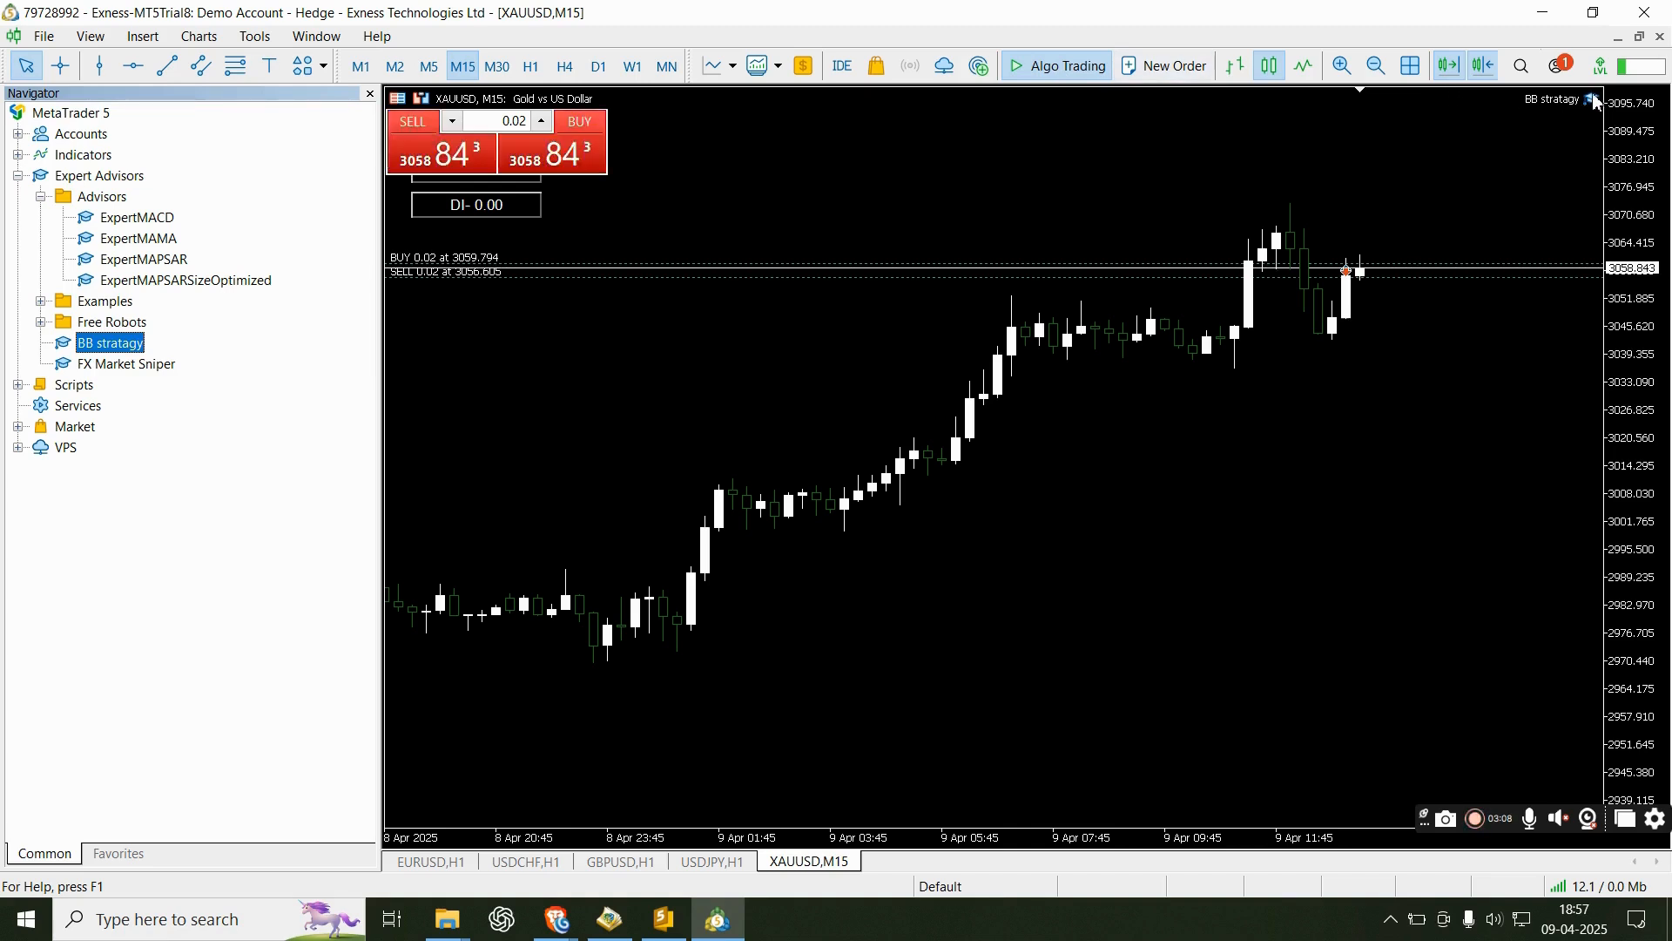
{"action": "left_click_drag", "start_coordinate": [1643, 135], "coordinate": [1637, 144]}
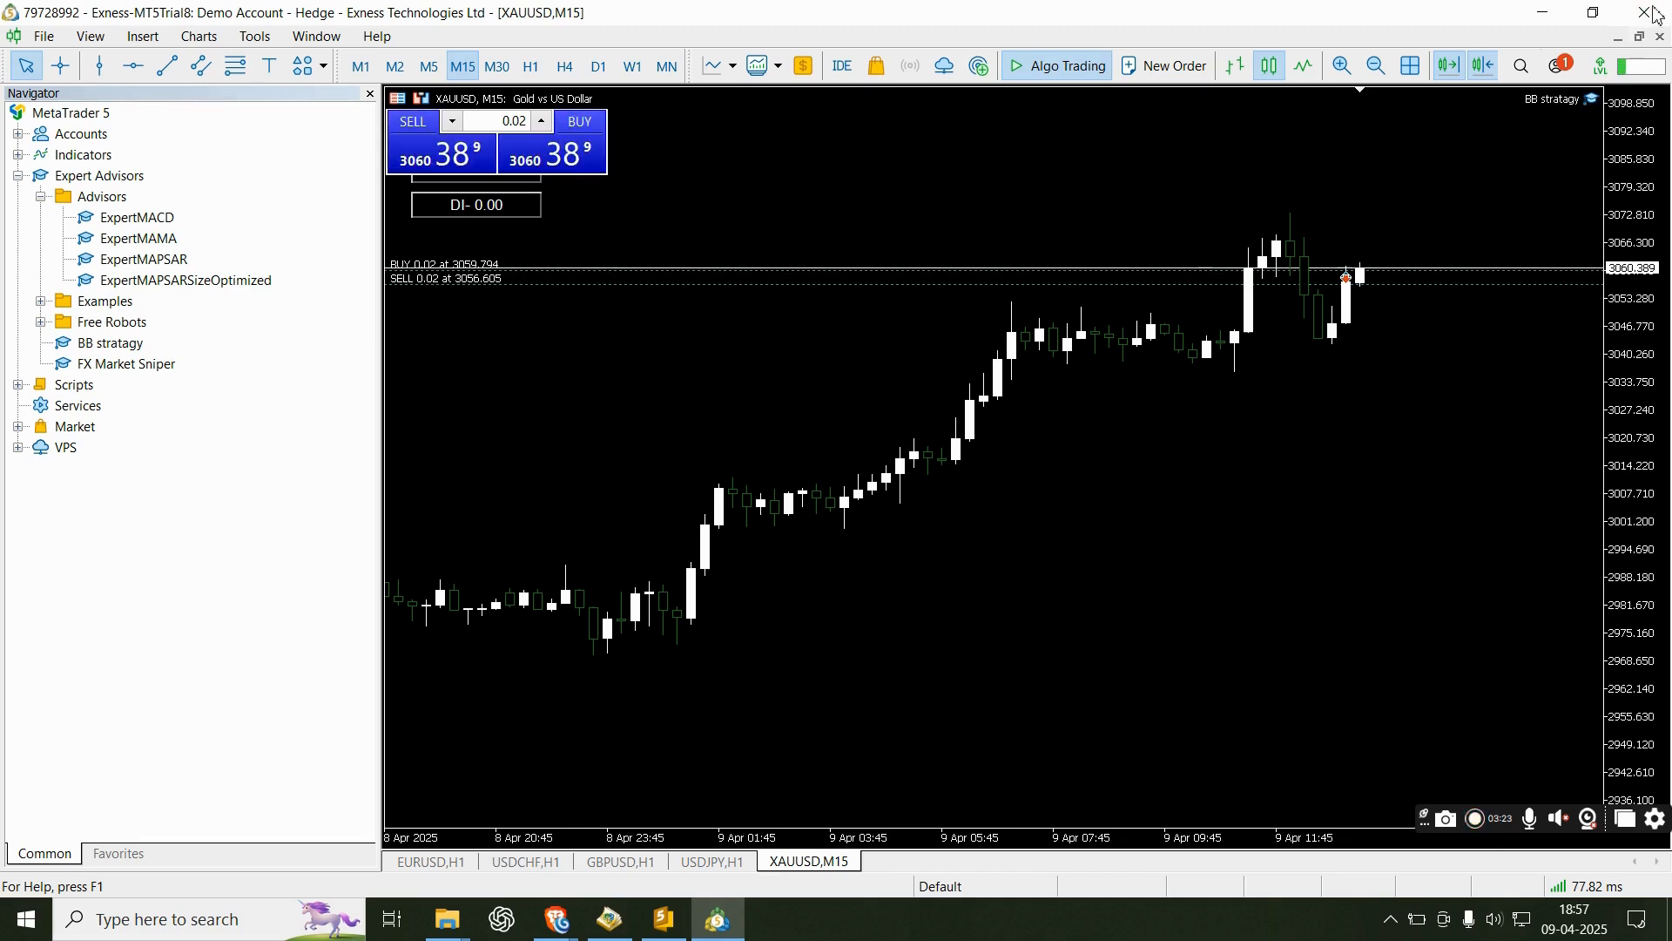
{"action": "left_click", "coordinate": [1546, 13]}
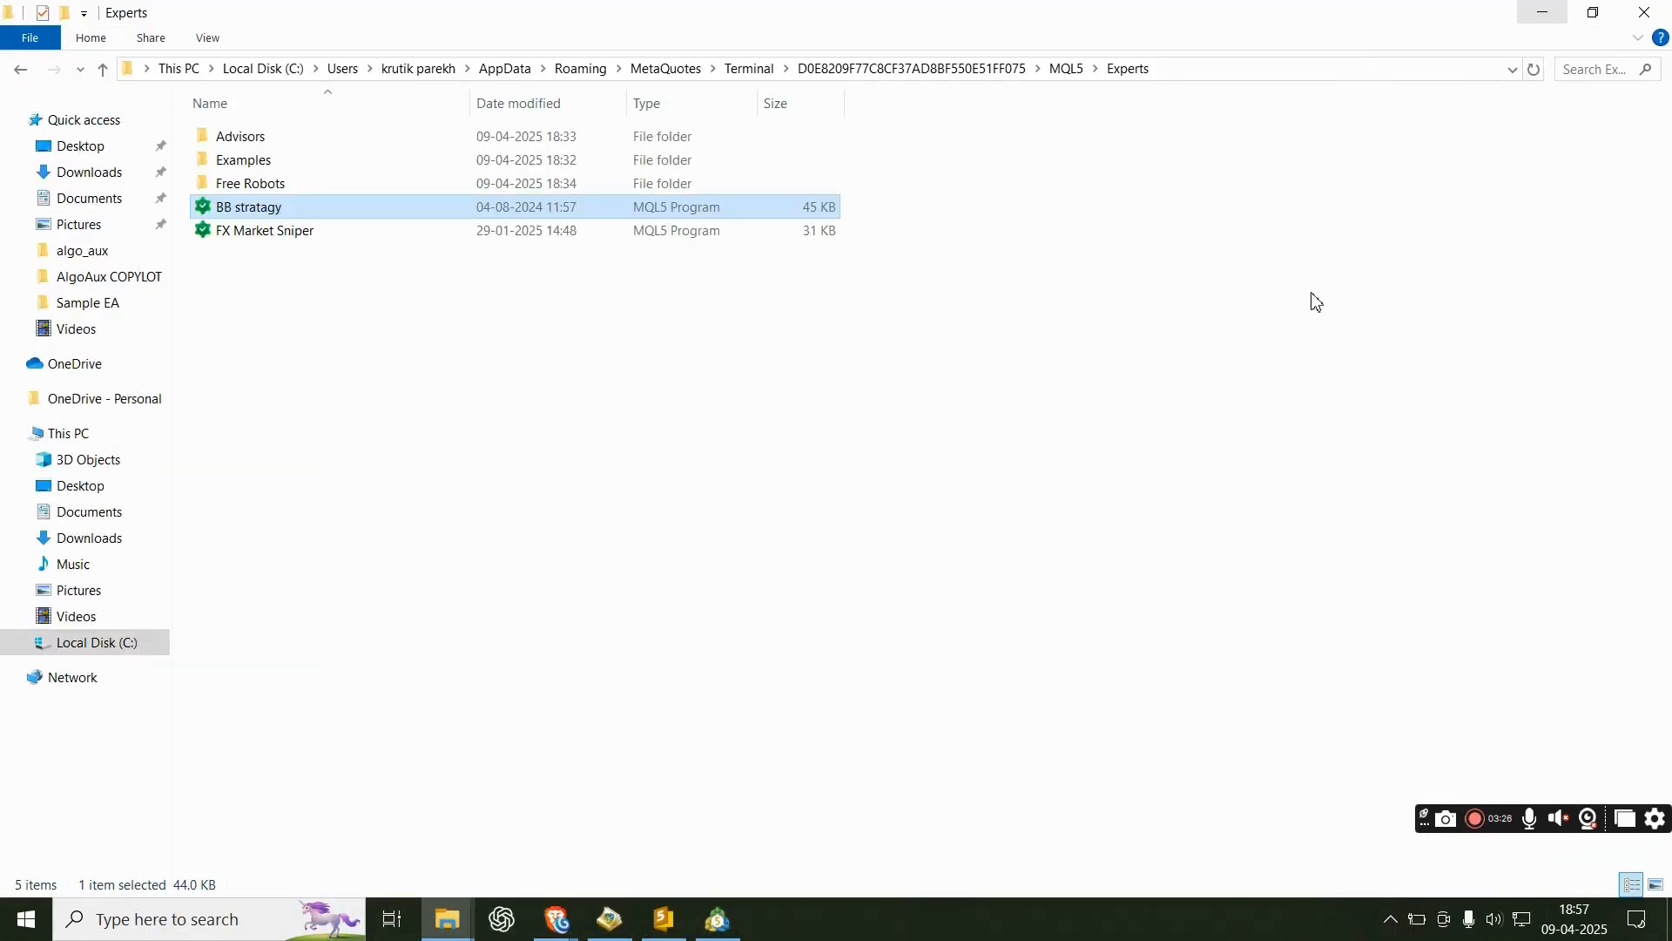
{"action": "left_click", "coordinate": [718, 919]}
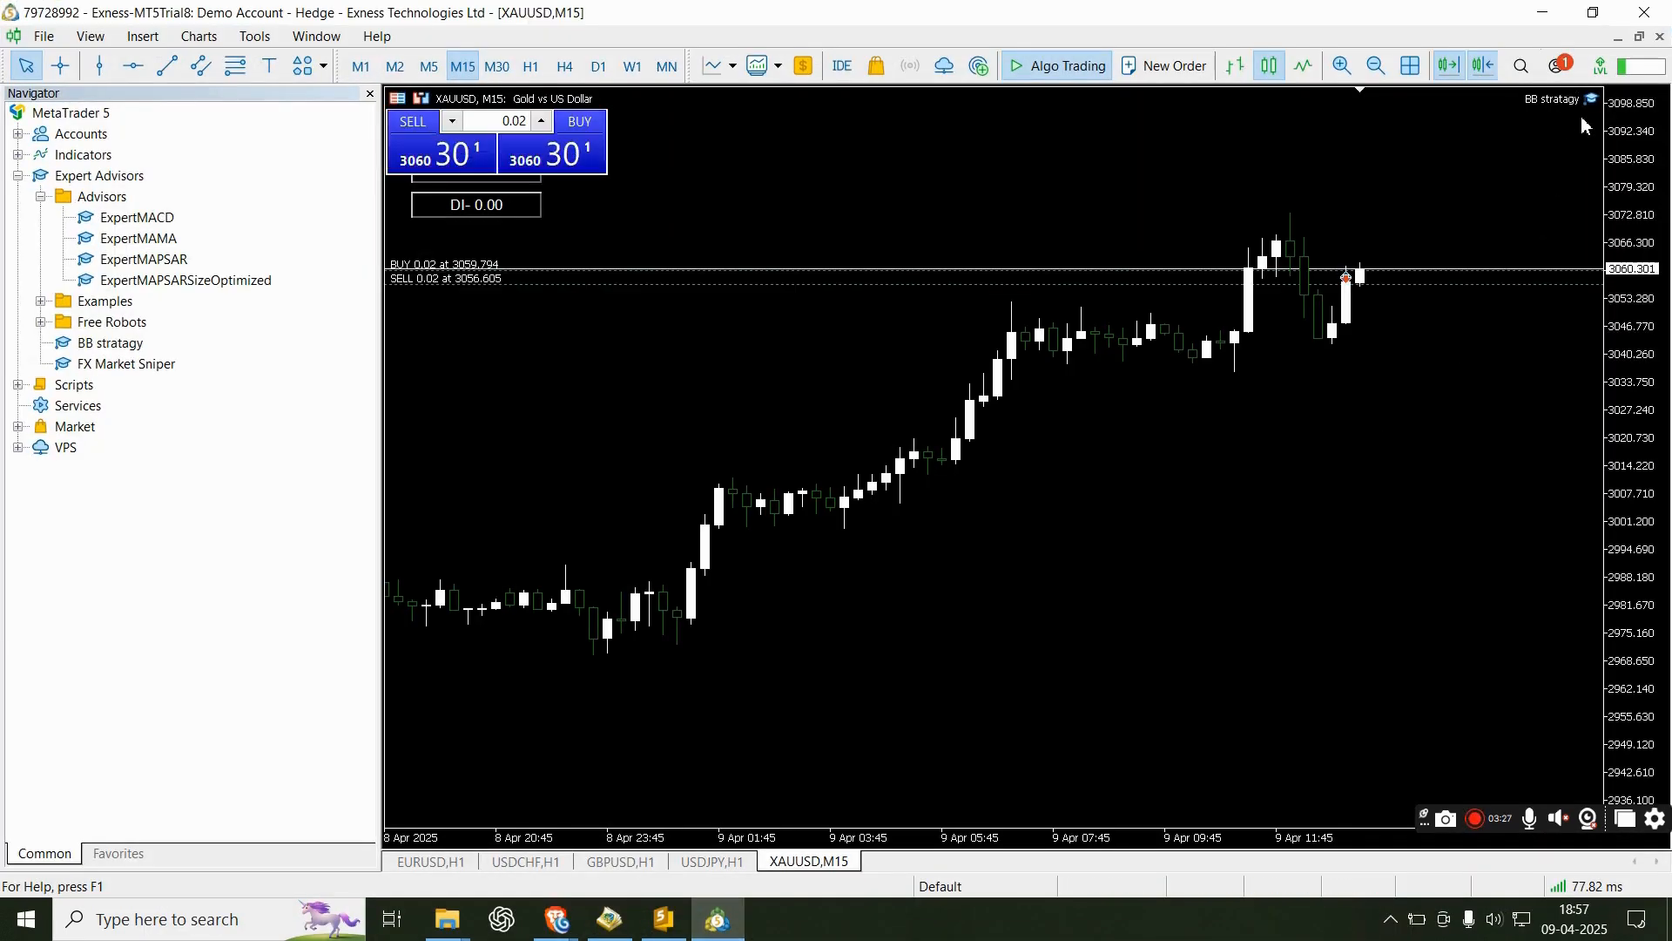
{"action": "left_click_drag", "start_coordinate": [1618, 193], "coordinate": [1612, 175]}
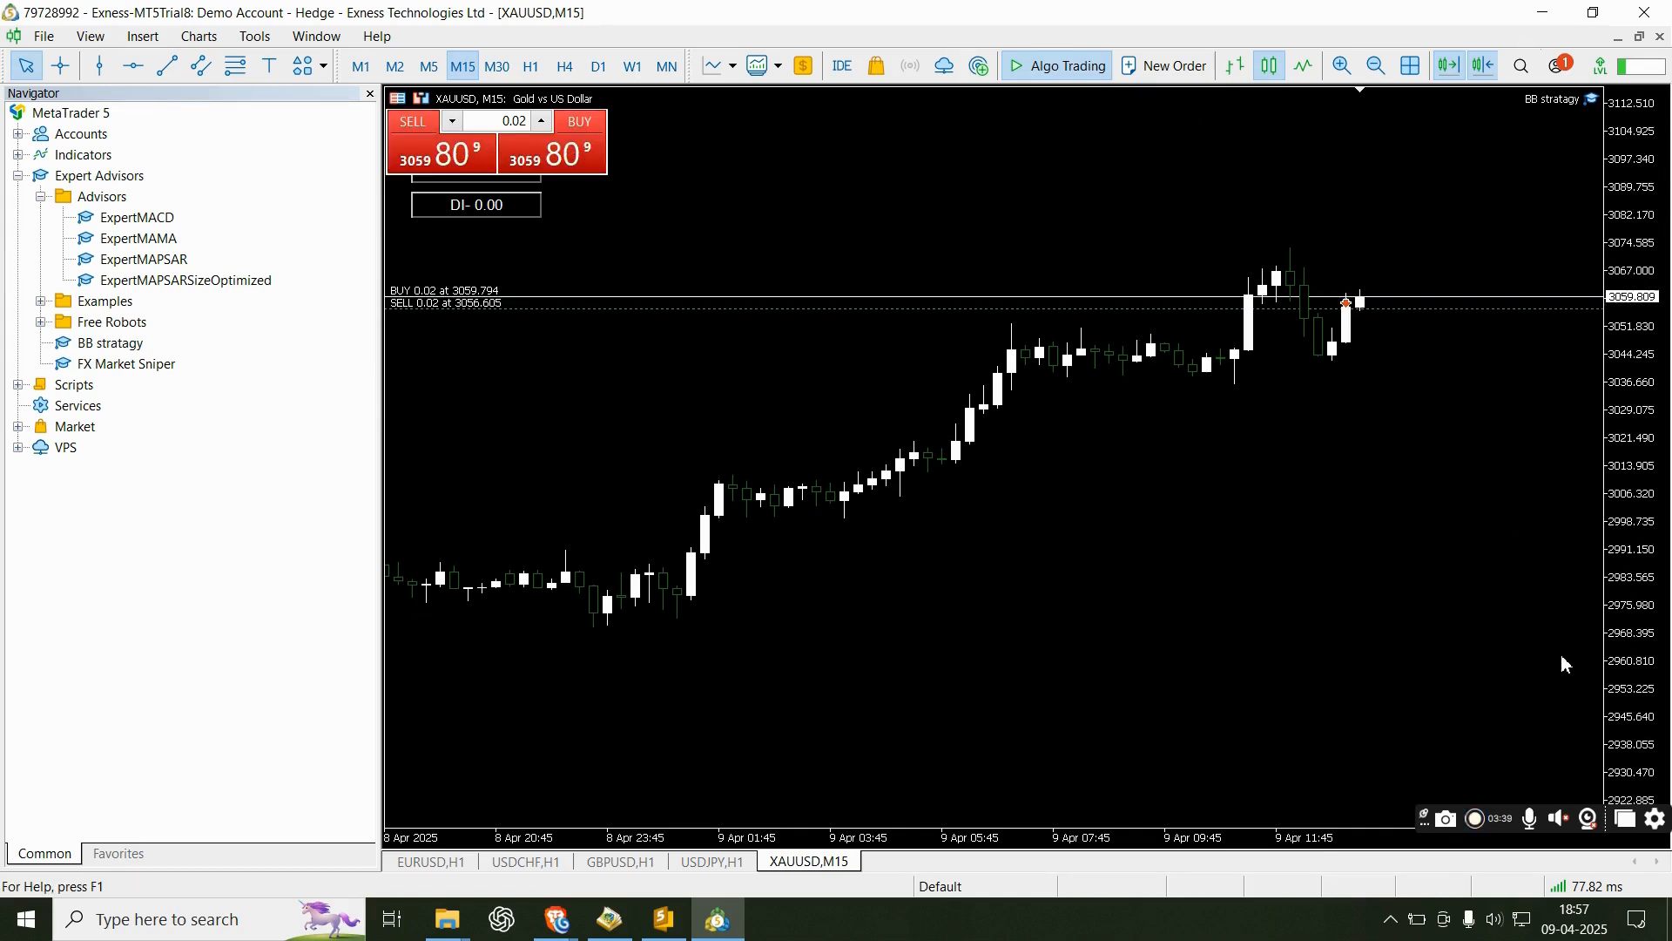
{"action": "left_click_drag", "start_coordinate": [1627, 599], "coordinate": [1626, 582]}
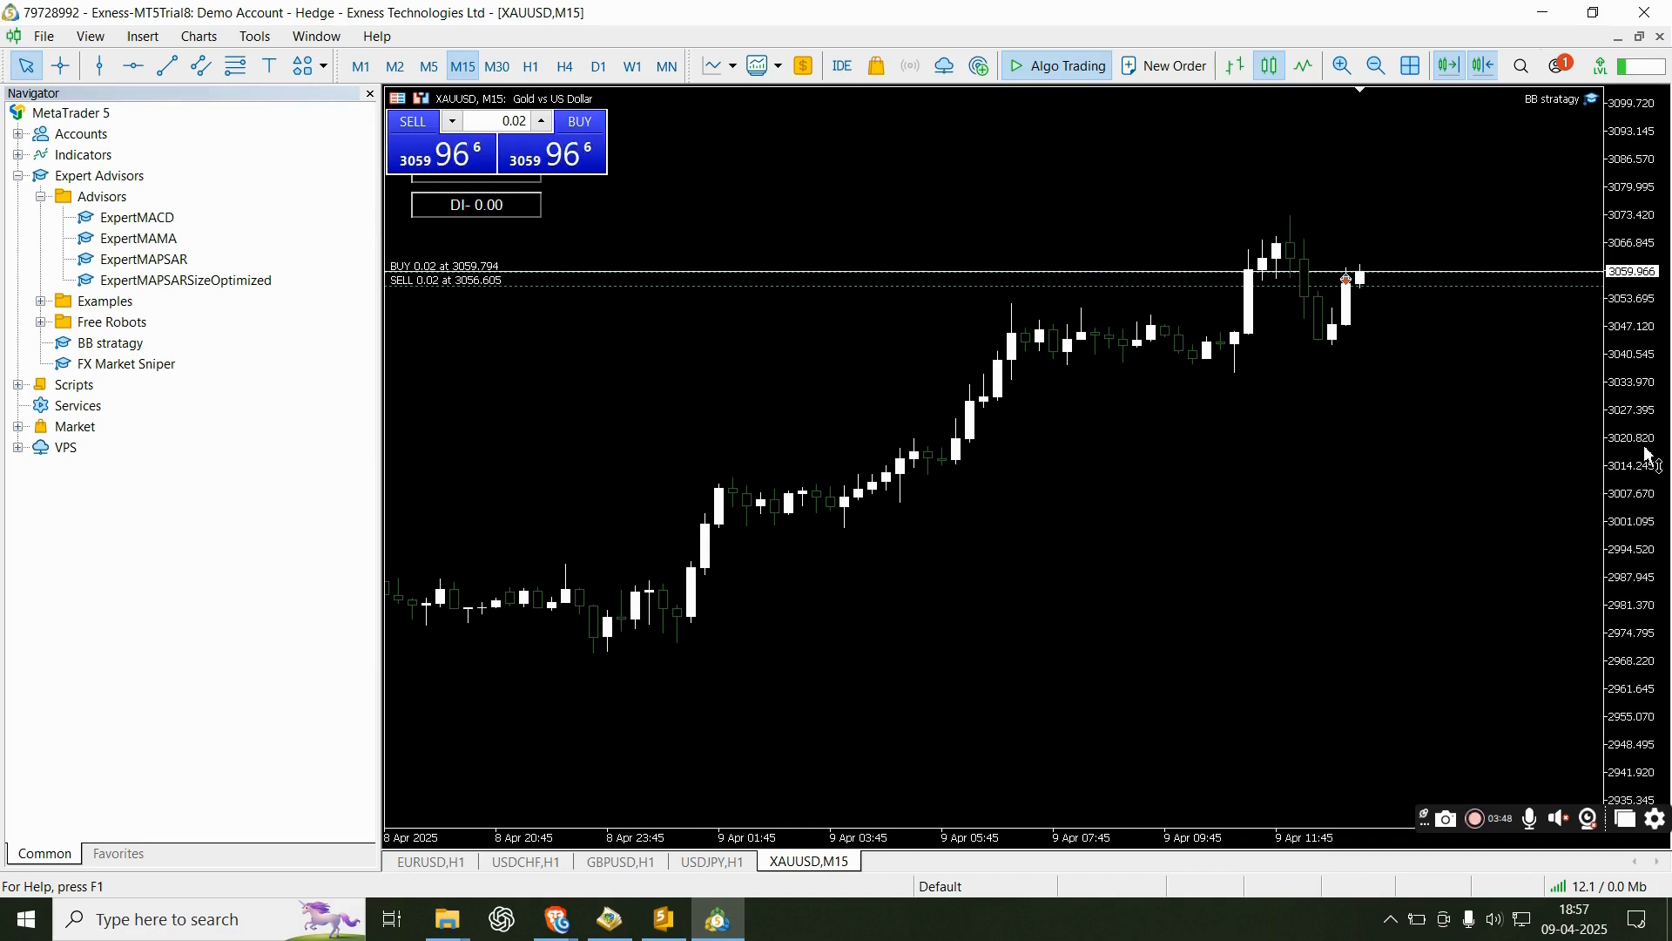
{"action": "left_click_drag", "start_coordinate": [1649, 438], "coordinate": [1648, 435]}
{"action": "left_click_drag", "start_coordinate": [1630, 185], "coordinate": [1628, 225]}
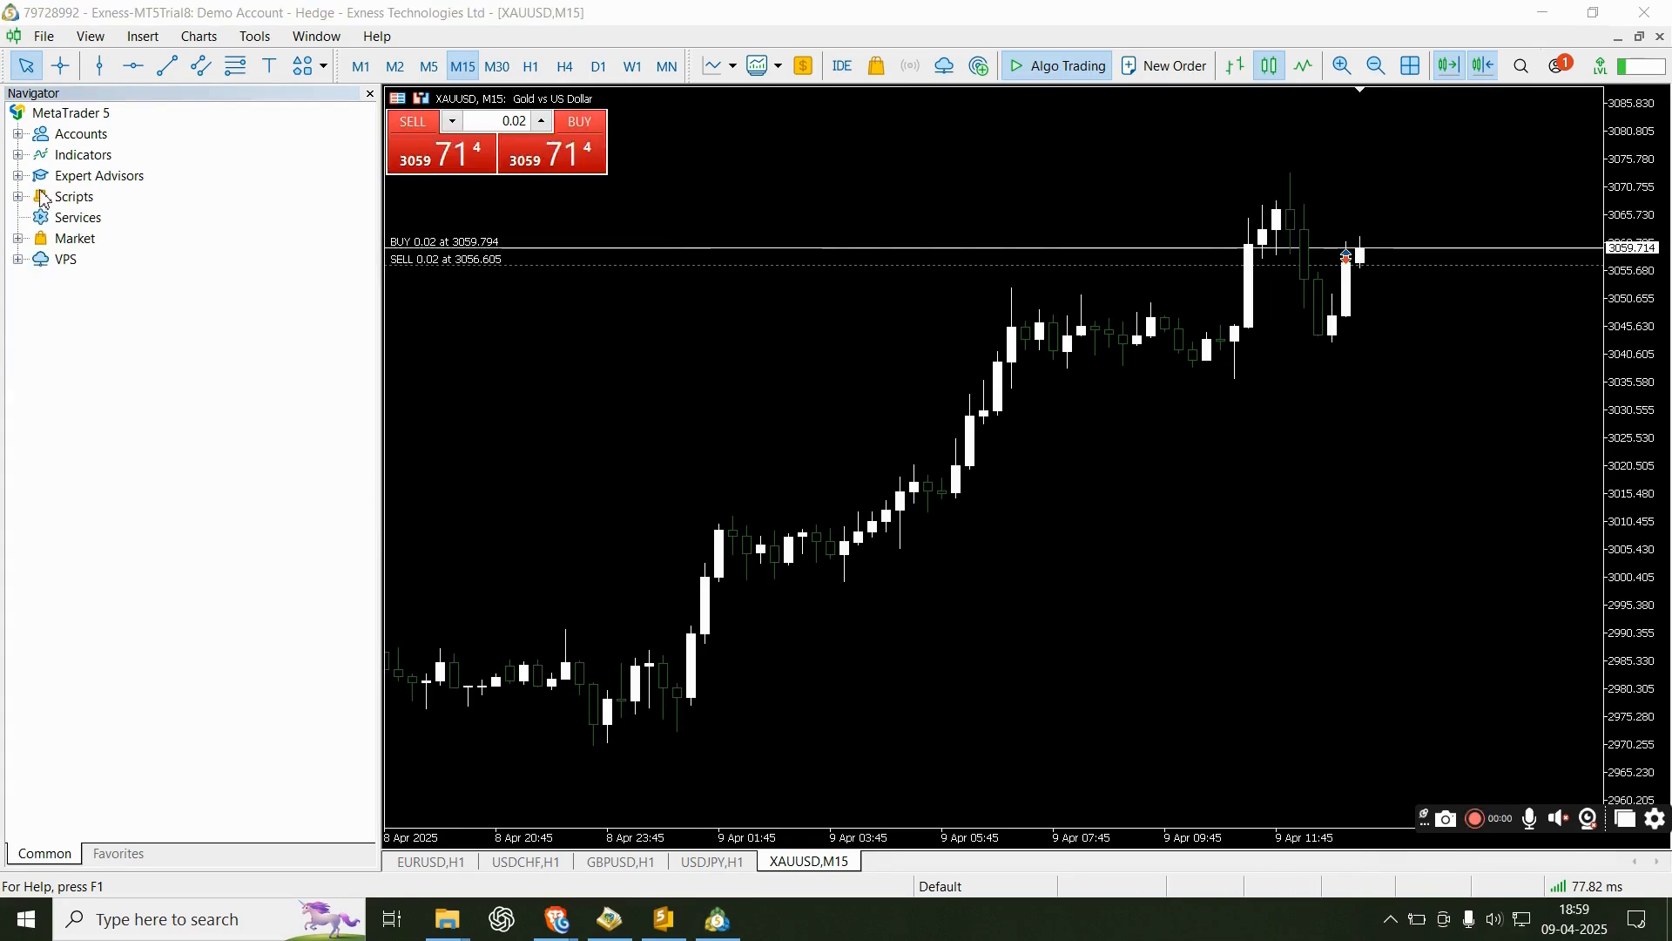
Step: Expand the Expert Advisors group, collapse its Advisors folder and add the BB stratagy expert to the XAUUSD M15 chart
{"action": "left_click", "coordinate": [20, 176]}
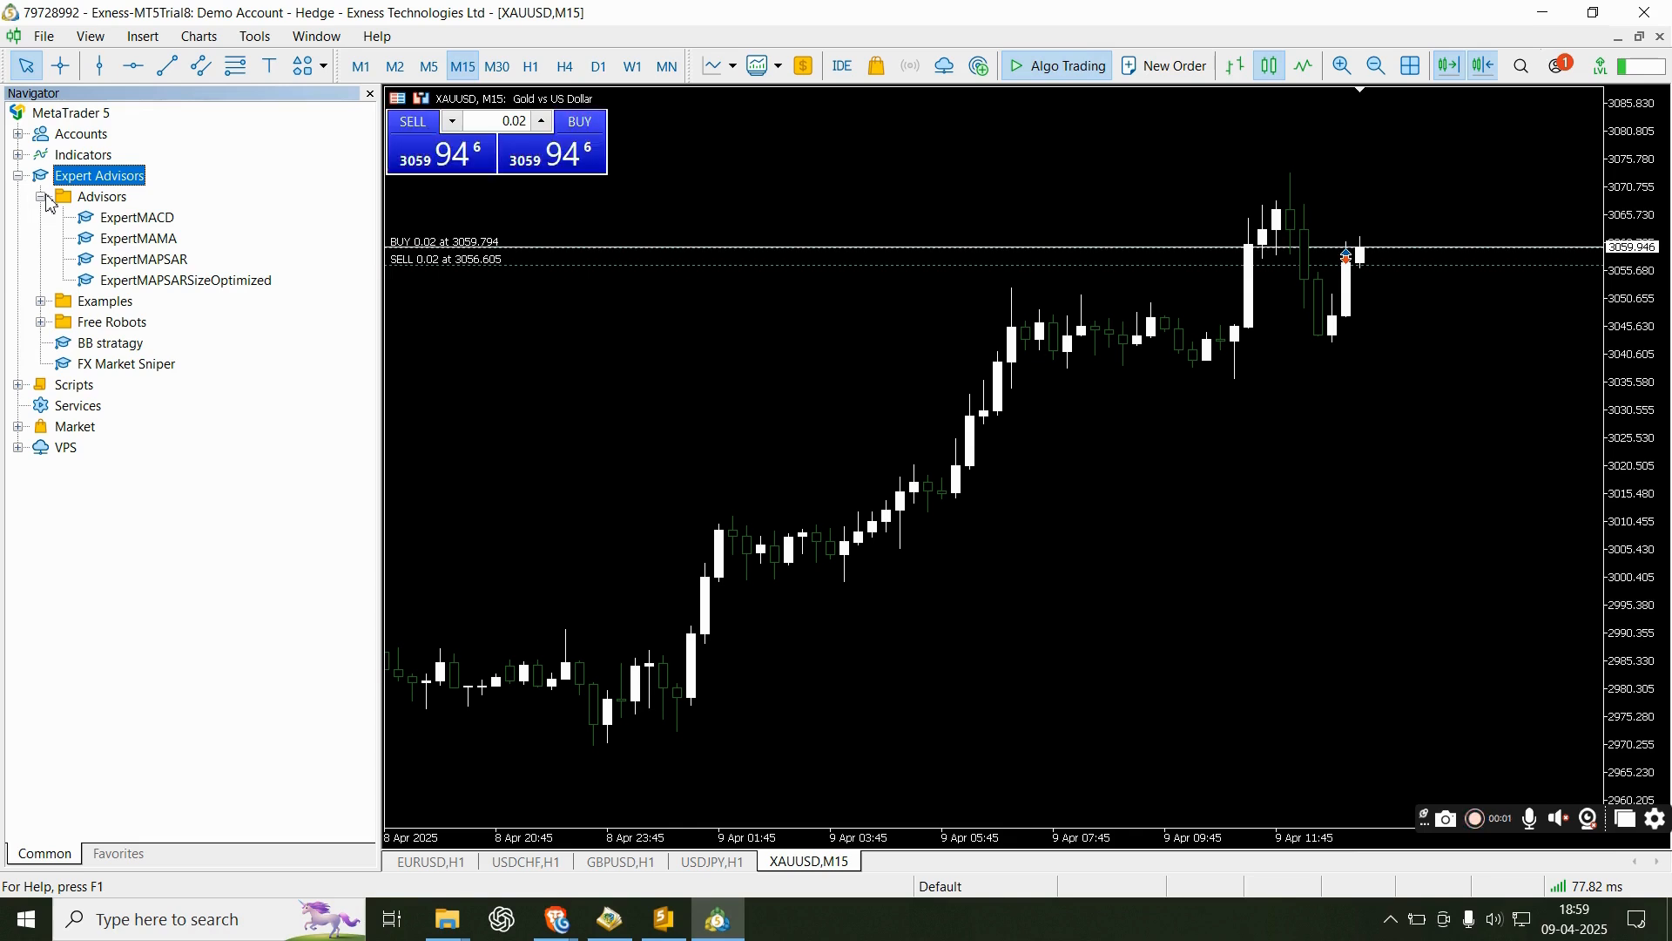
{"action": "left_click", "coordinate": [41, 197]}
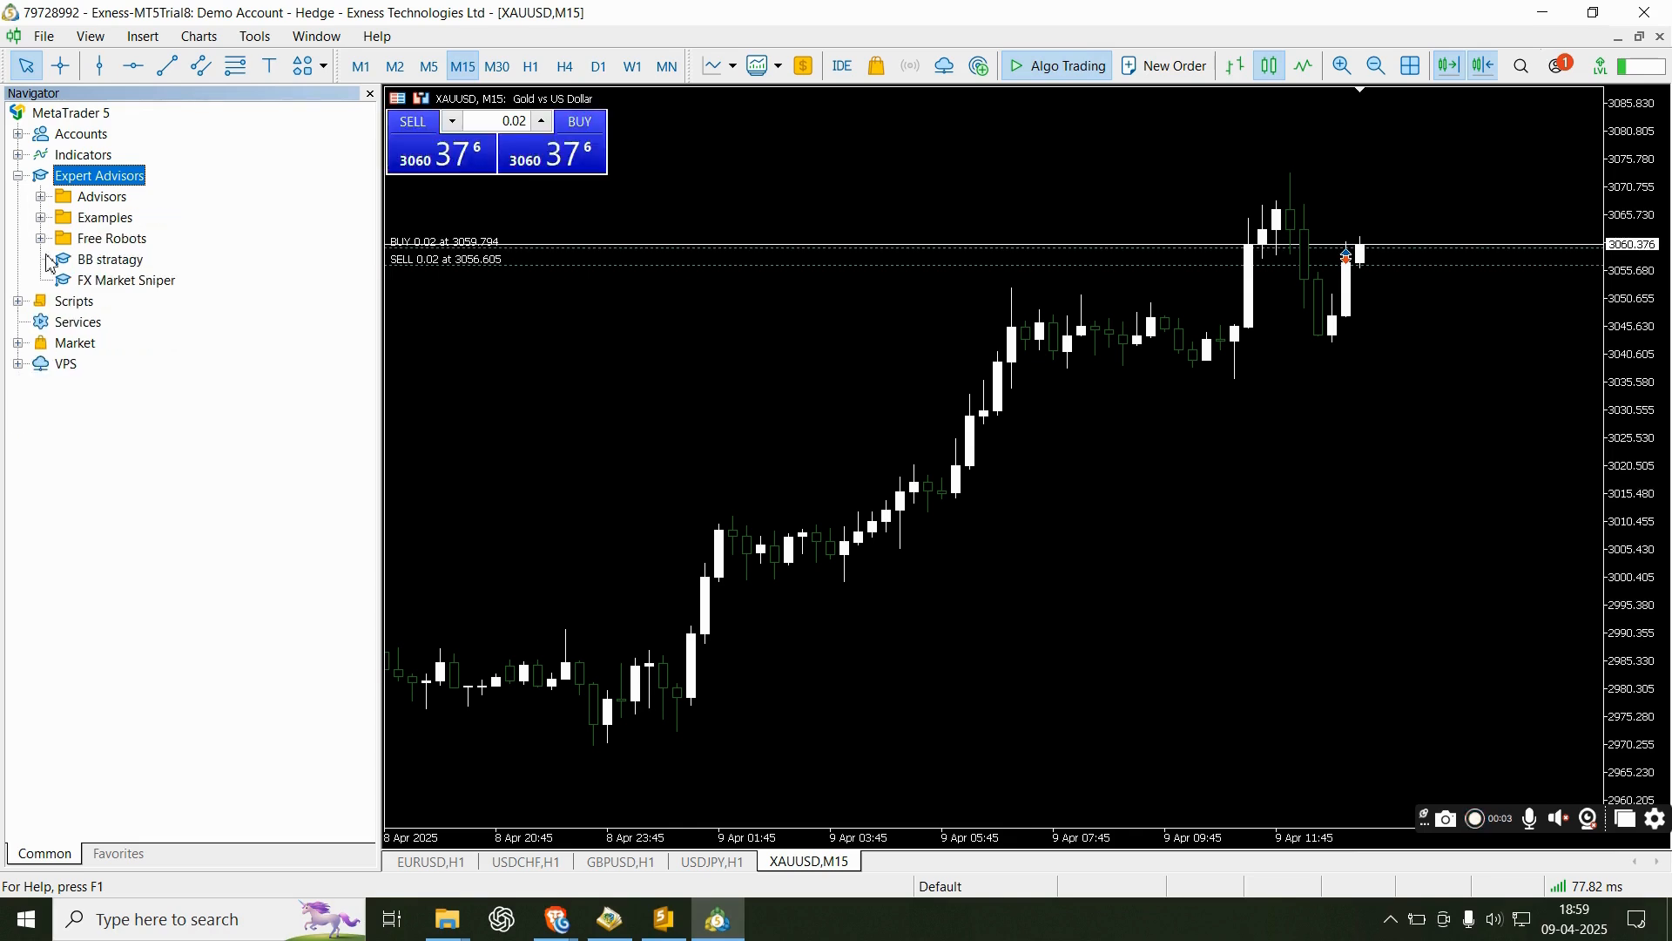
{"action": "left_click_drag", "start_coordinate": [107, 260], "coordinate": [849, 192]}
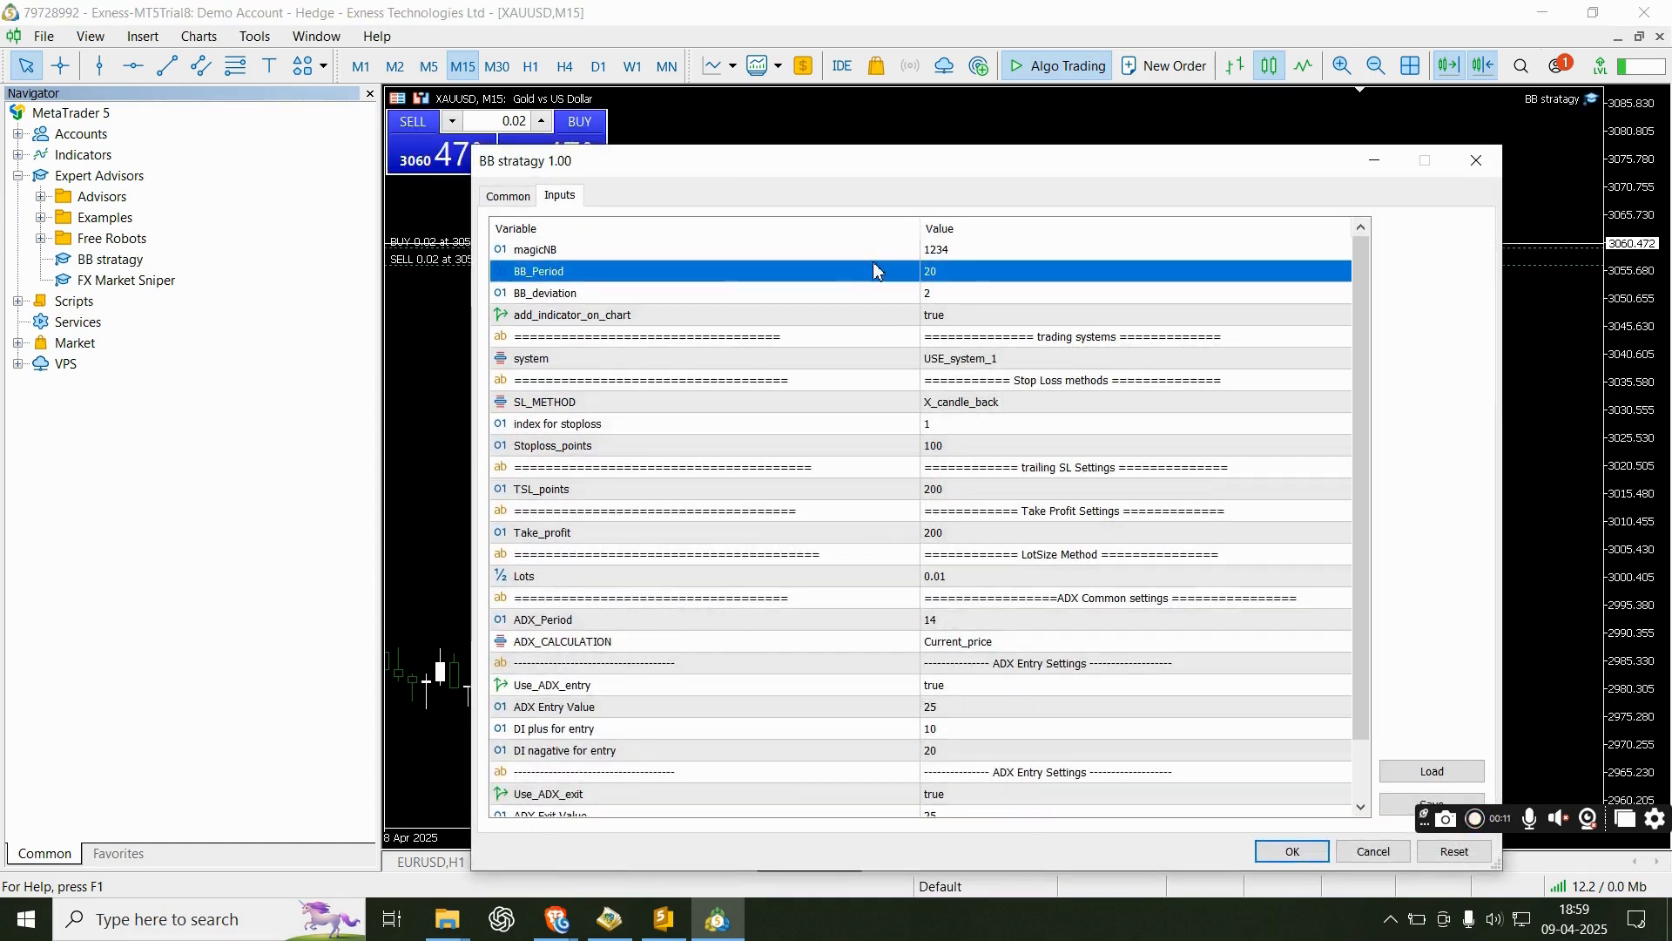
Step: Examine the BB stratagy input parameters, focusing on the magicNB value that identifies the expert's trades
{"action": "left_click", "coordinate": [934, 251]}
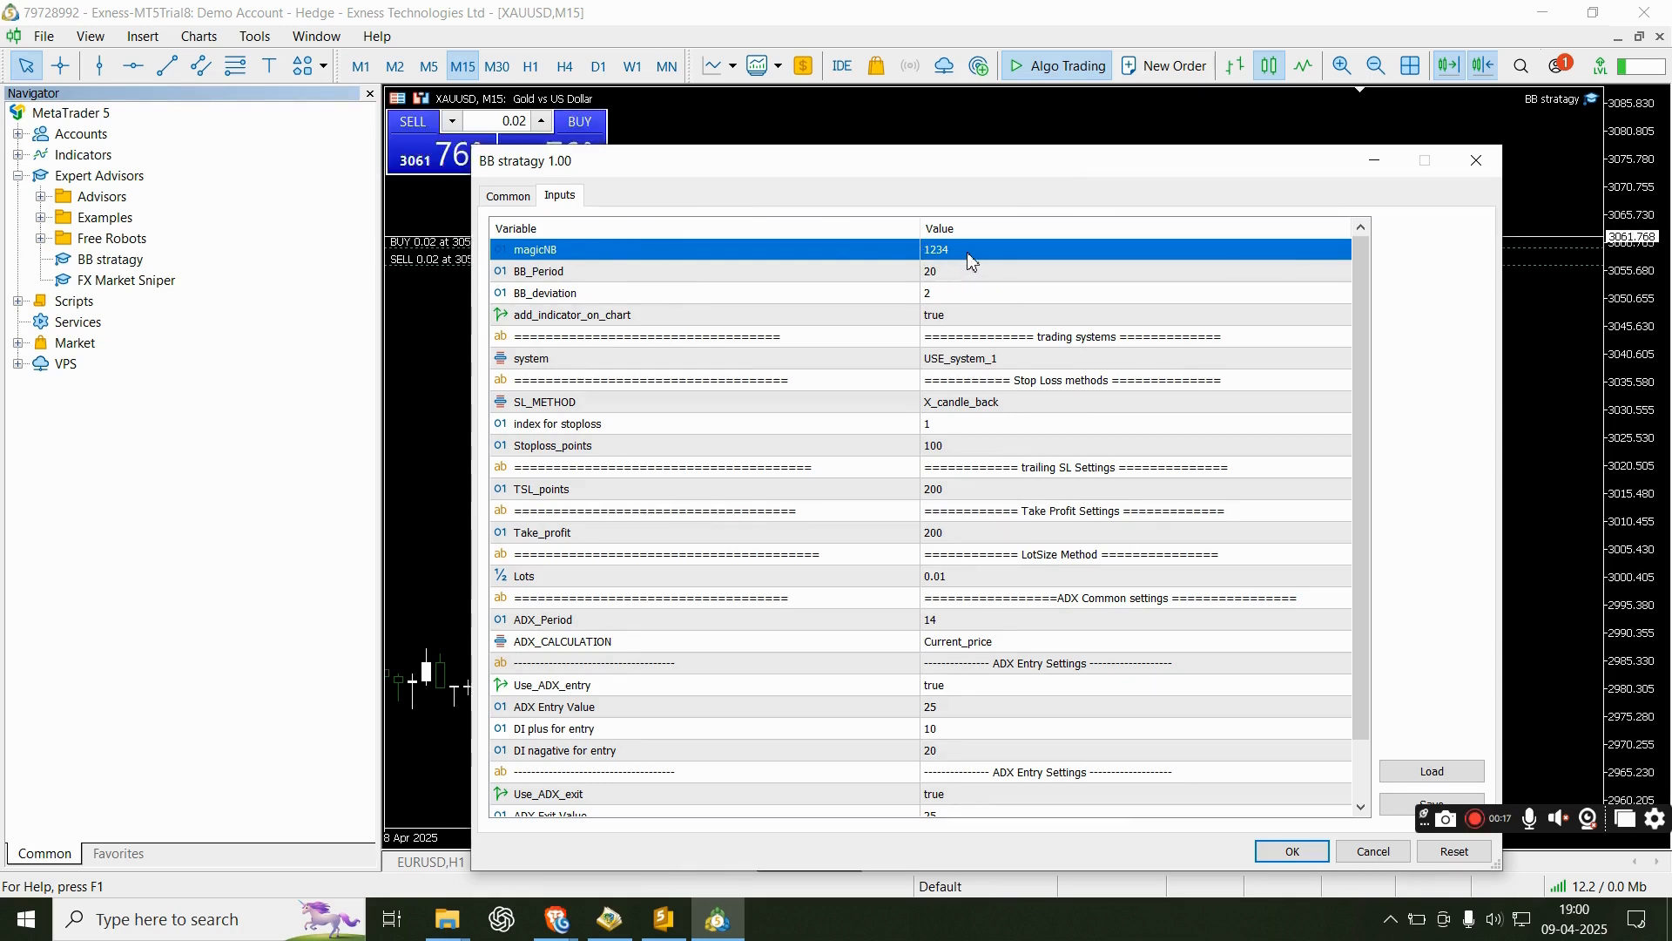
{"action": "left_click_drag", "start_coordinate": [805, 162], "coordinate": [722, 105]}
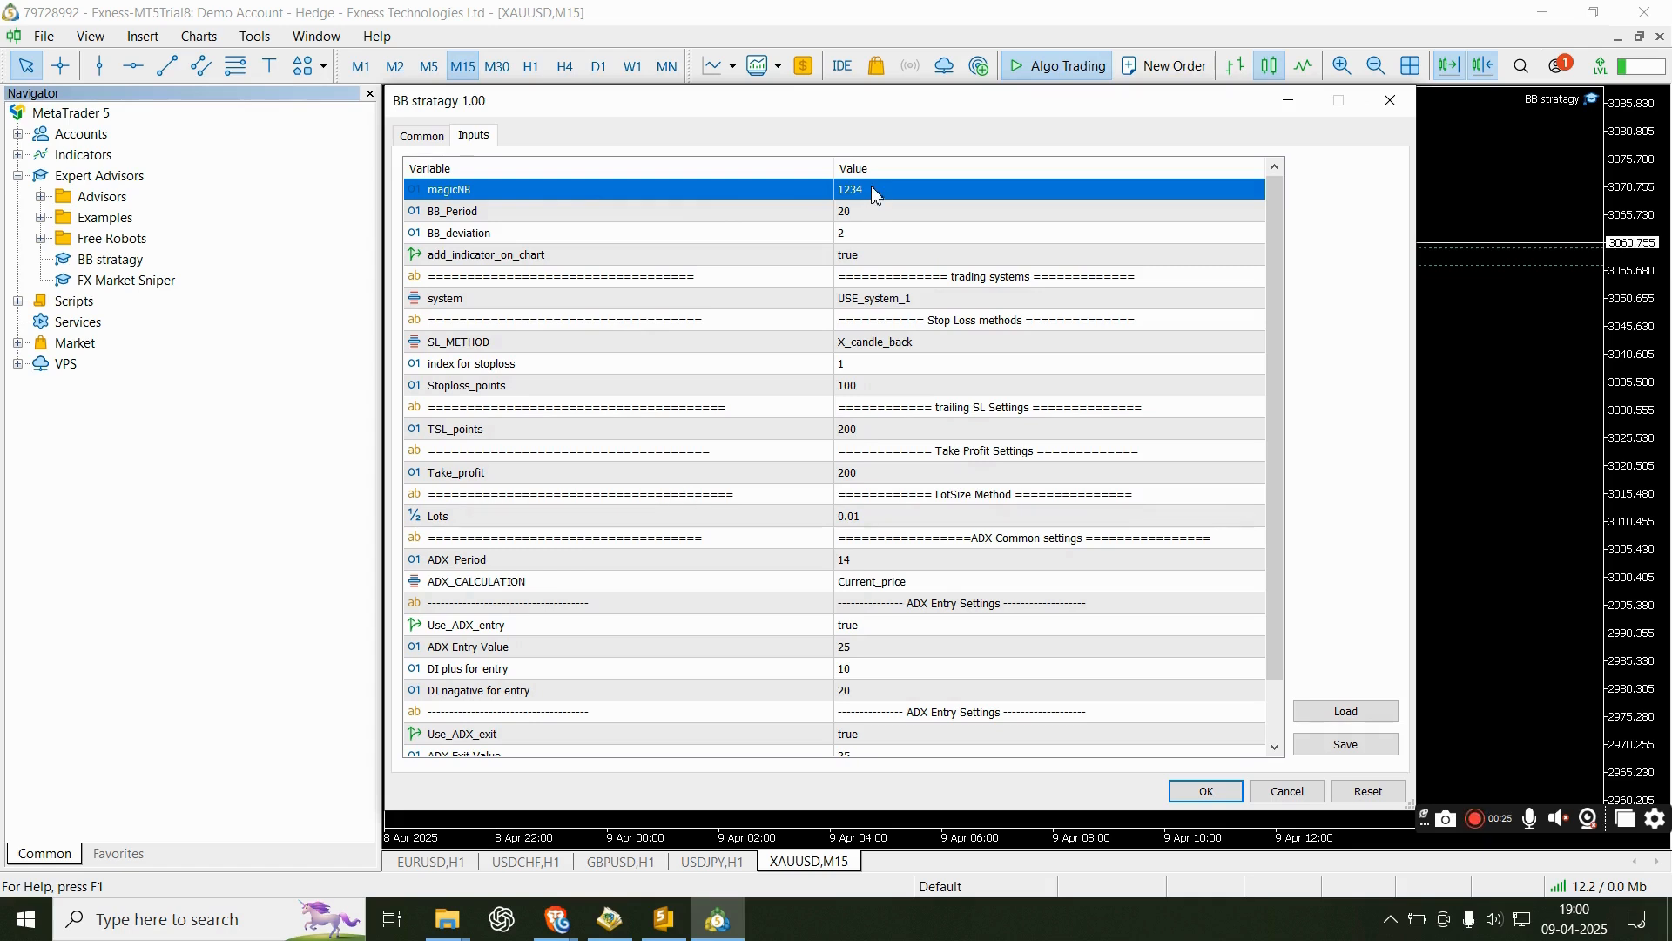
{"action": "left_click", "coordinate": [911, 191]}
{"action": "left_click", "coordinate": [914, 192]}
{"action": "left_click", "coordinate": [929, 214]}
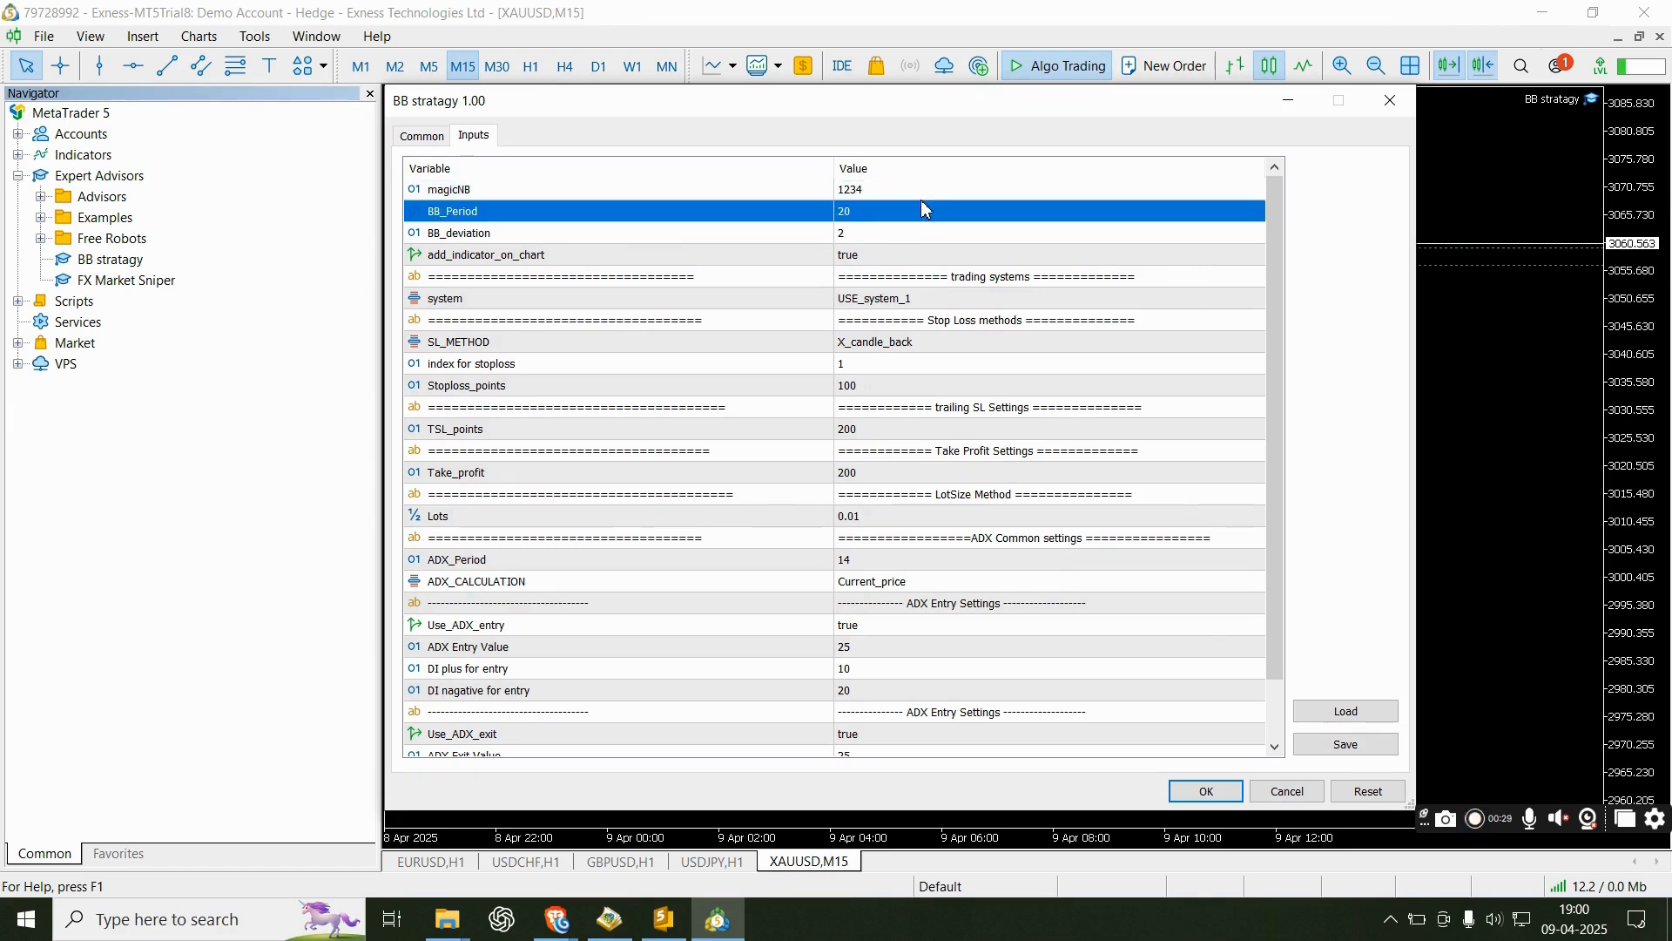
{"action": "left_click", "coordinate": [925, 191]}
{"action": "left_click_drag", "start_coordinate": [673, 115], "coordinate": [674, 120]}
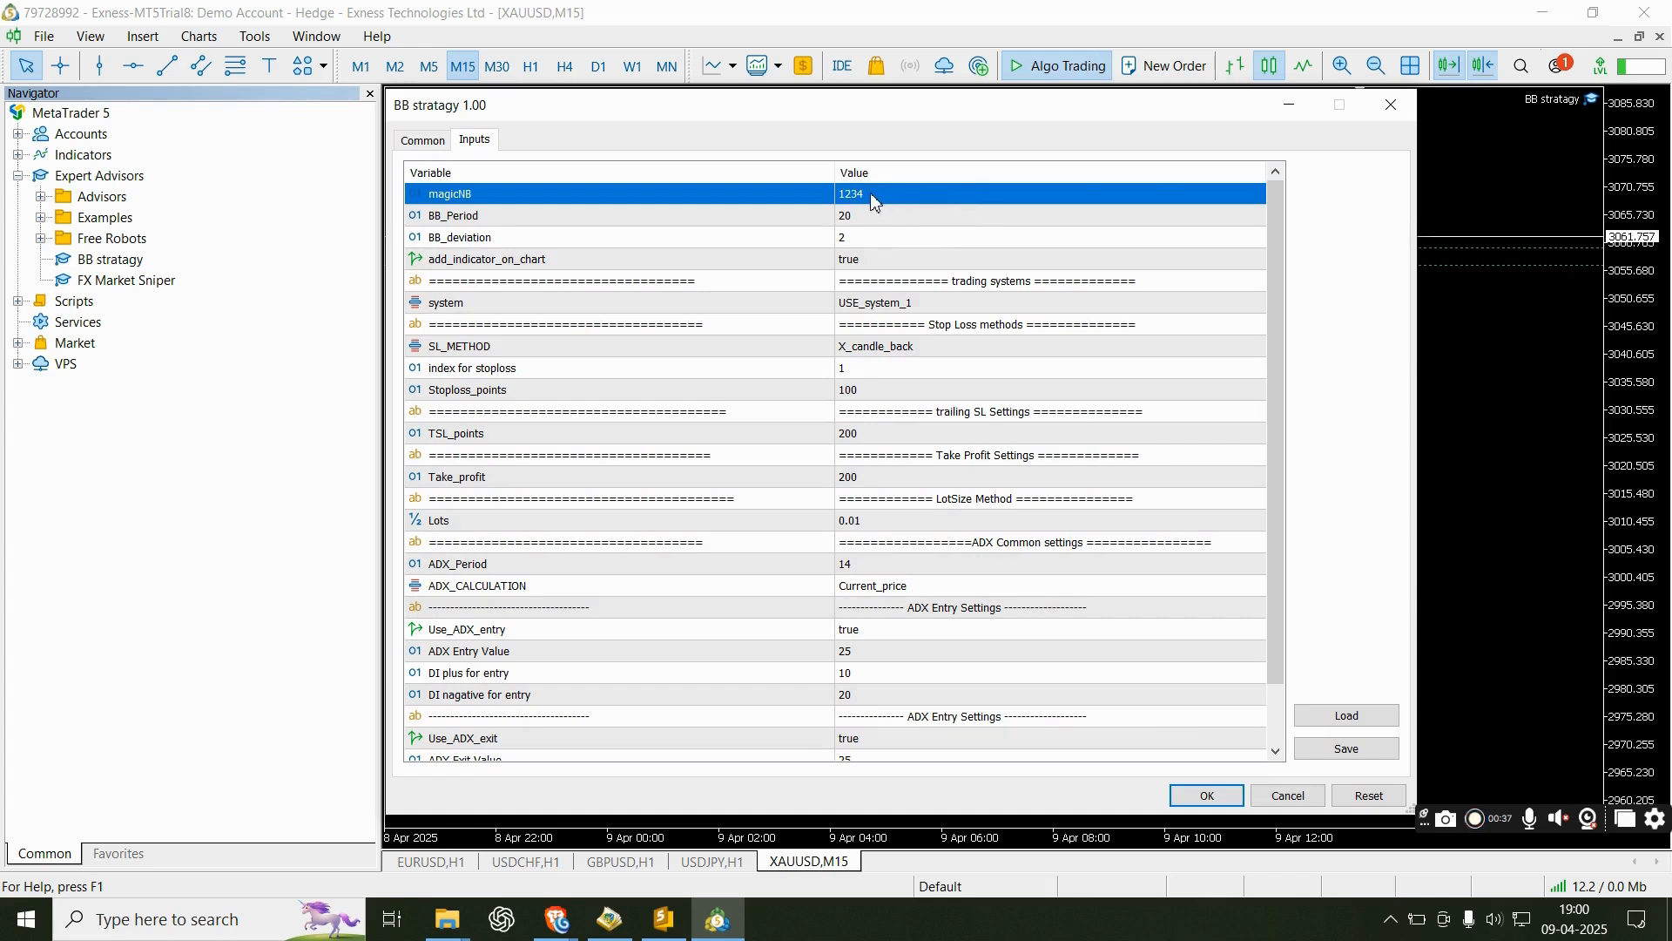
{"action": "left_click", "coordinate": [1290, 104]}
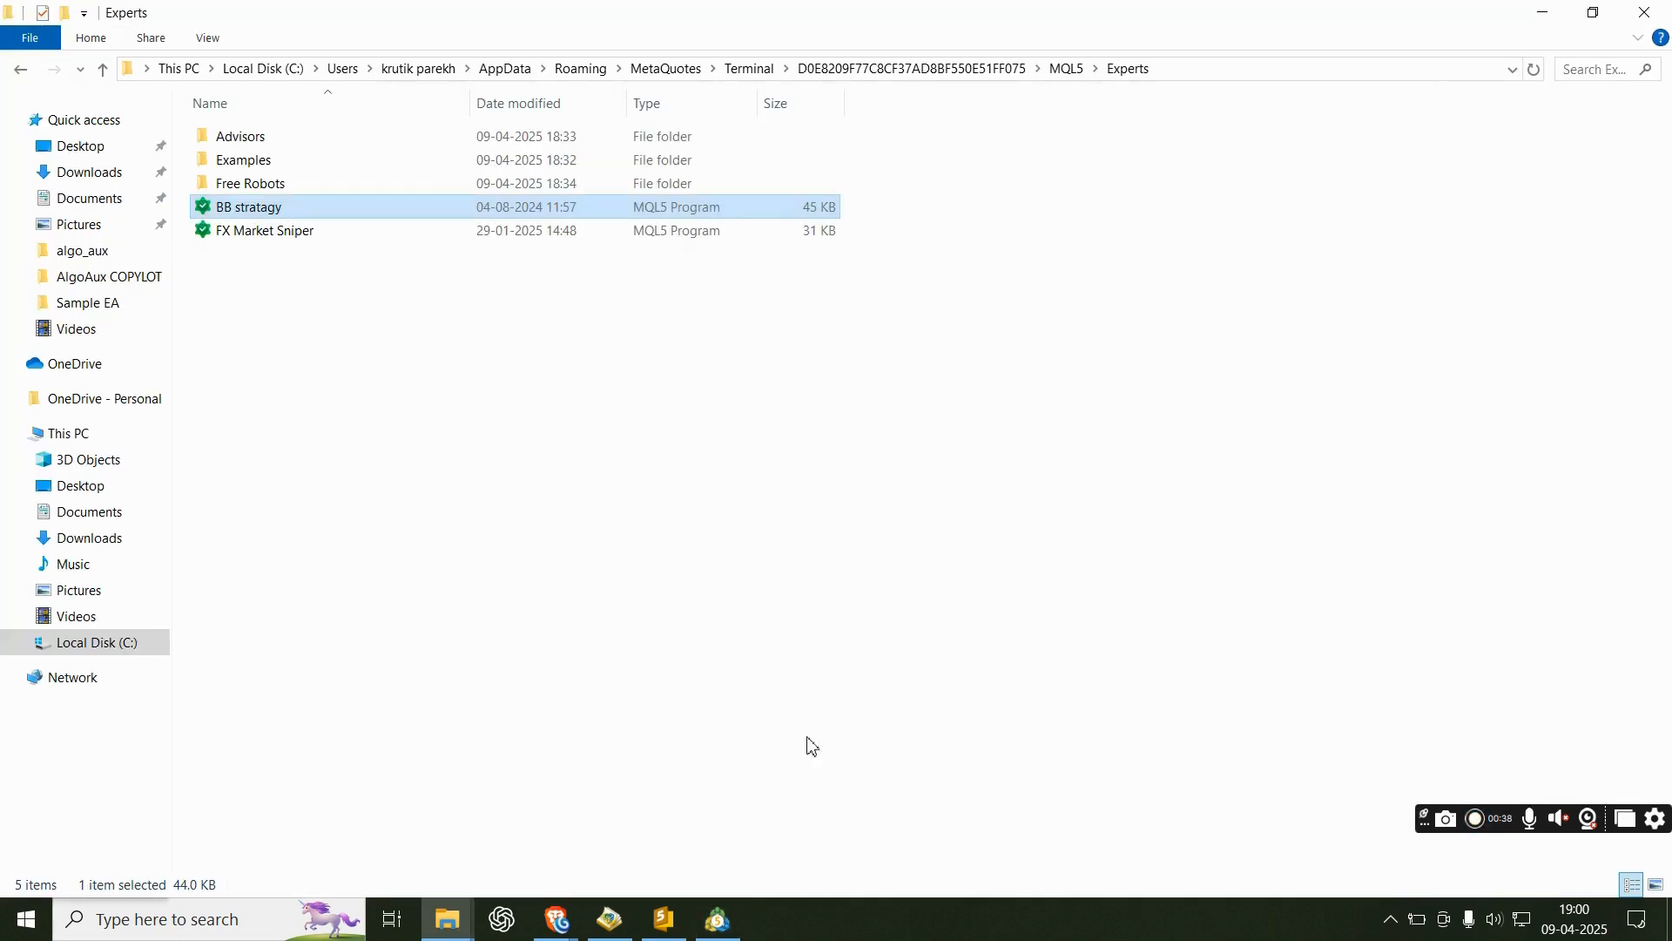
{"action": "left_click", "coordinate": [718, 919]}
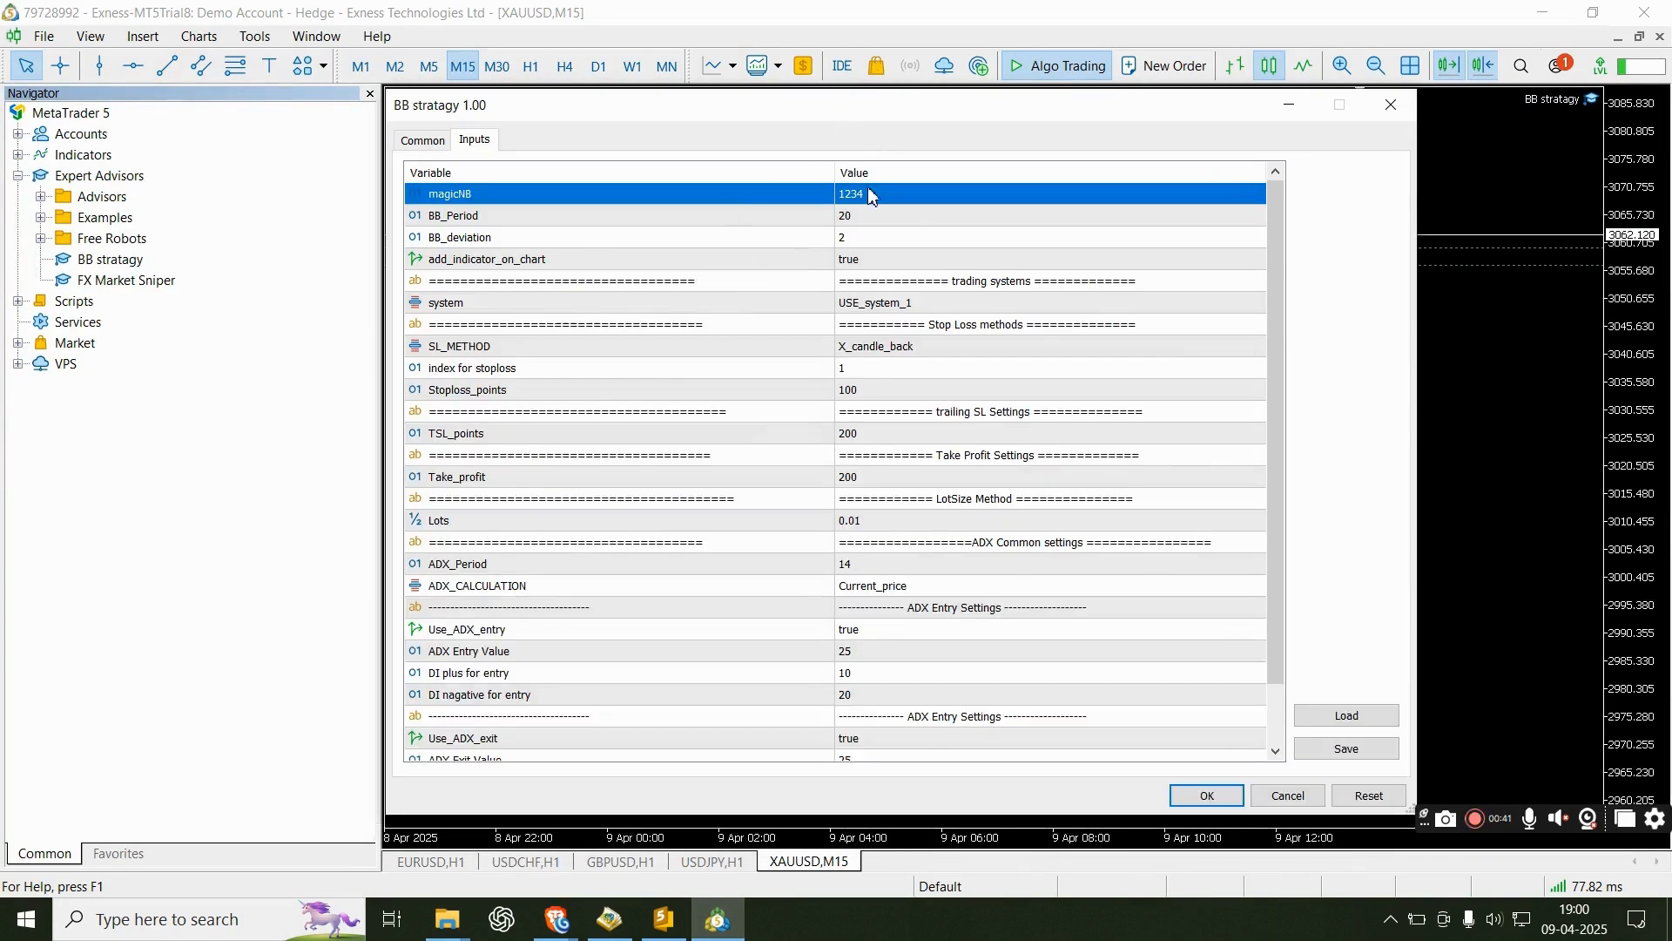
{"action": "scroll", "coordinate": [1057, 315], "scroll_direction": "down", "scroll_amount": 1}
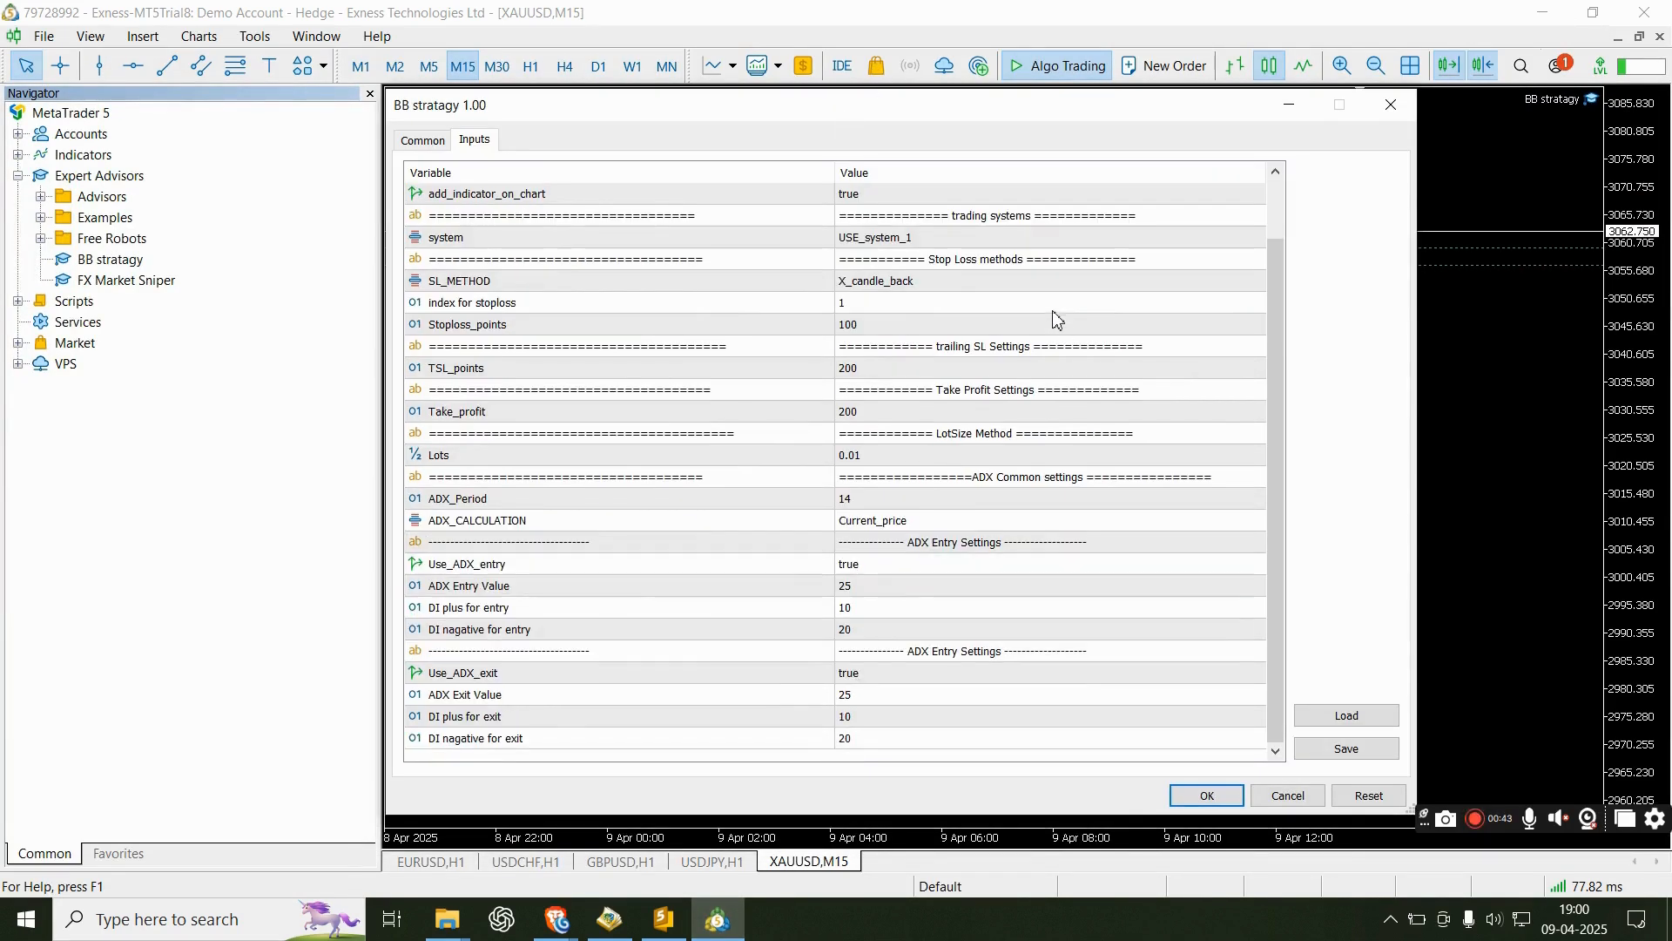
{"action": "scroll", "coordinate": [1035, 373], "scroll_direction": "up", "scroll_amount": 1}
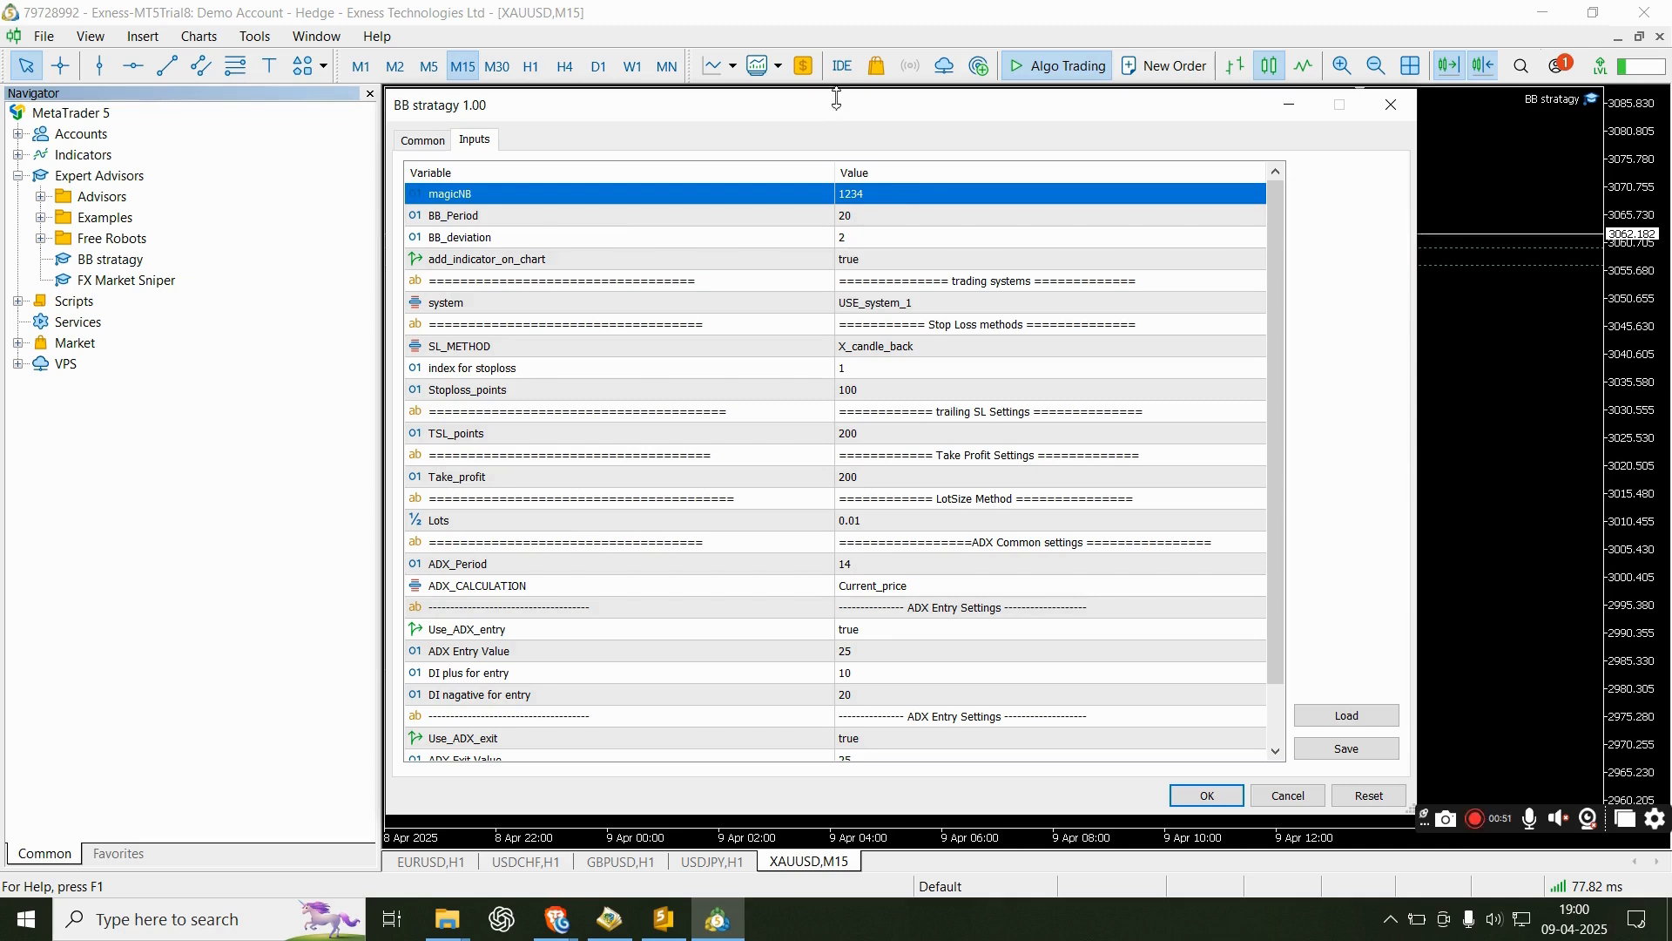
Step: Keep magicNB at 1234 and apply the BB stratagy expert to the XAUUSD M15 chart
{"action": "double_click", "coordinate": [938, 193]}
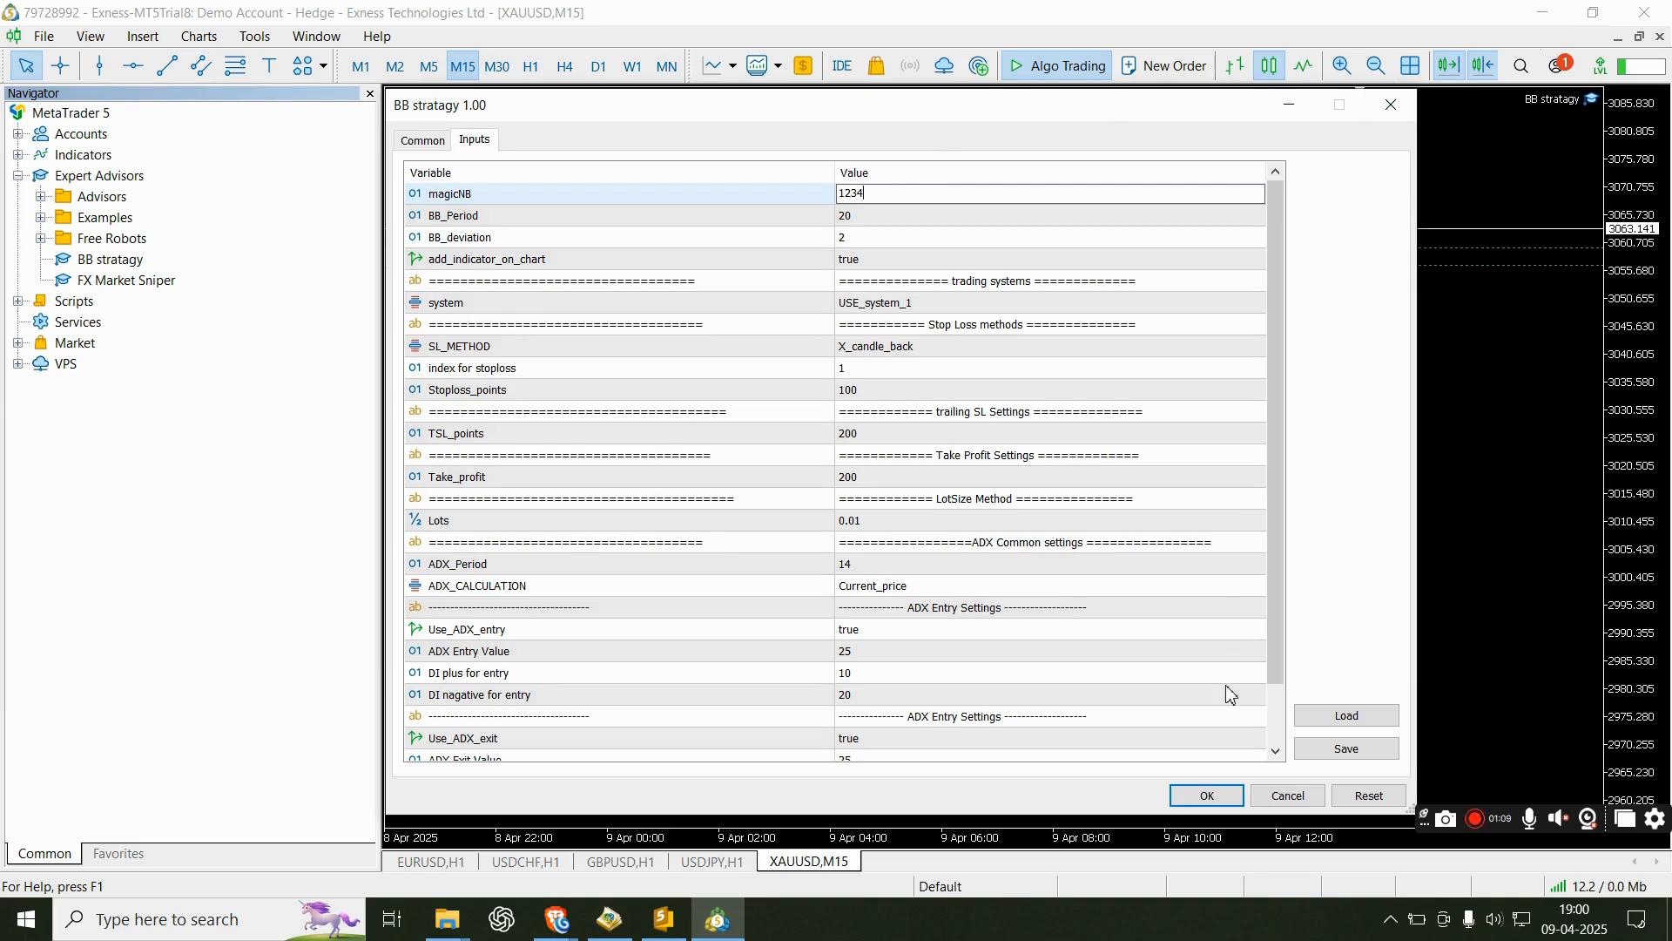
{"action": "left_click", "coordinate": [1223, 804]}
{"action": "left_click", "coordinate": [1207, 796]}
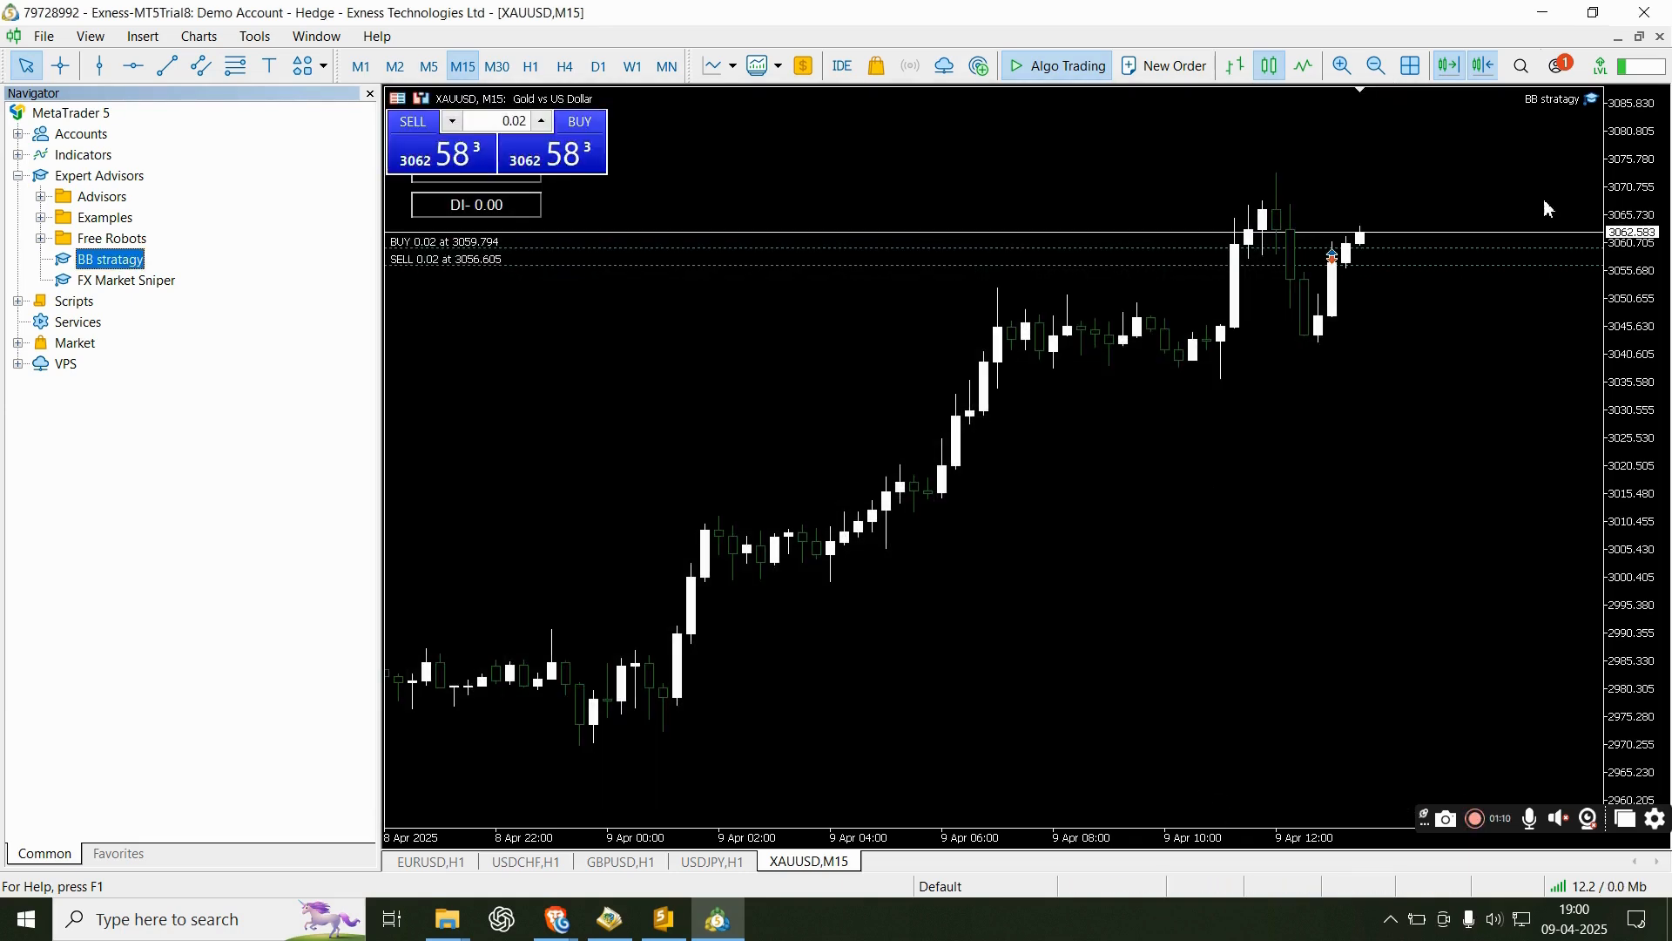
Step: Switch to the USDJPY H1 chart and open the BB stratagy settings for it
{"action": "left_click", "coordinate": [710, 863]}
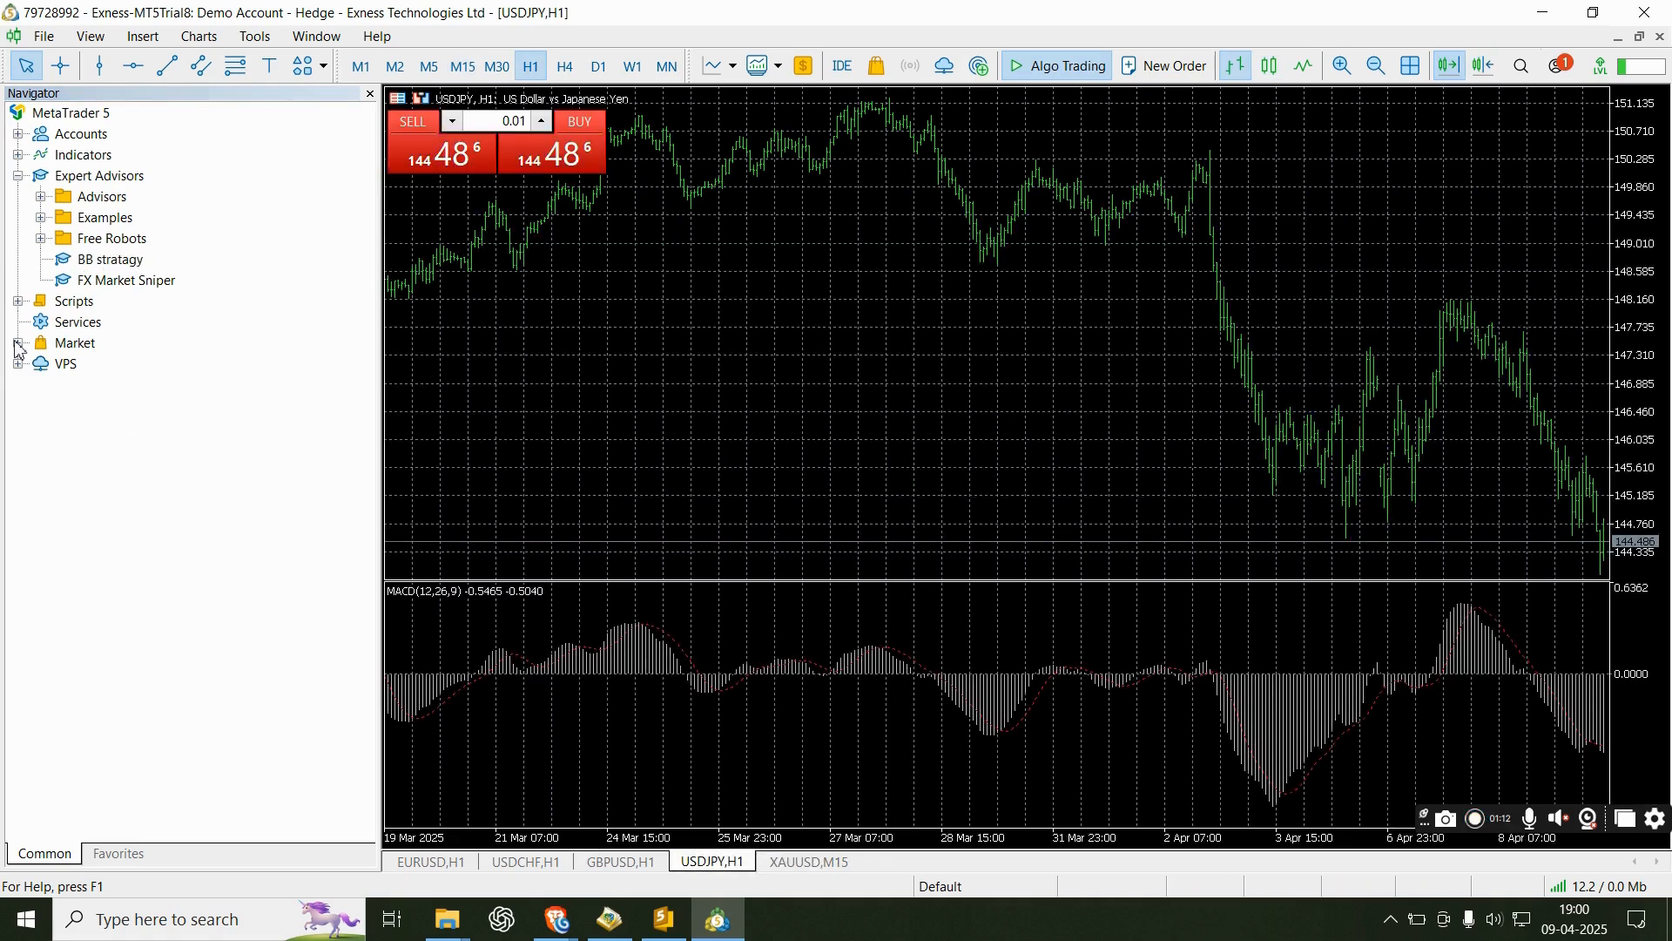
{"action": "left_click_drag", "start_coordinate": [112, 266], "coordinate": [927, 204]}
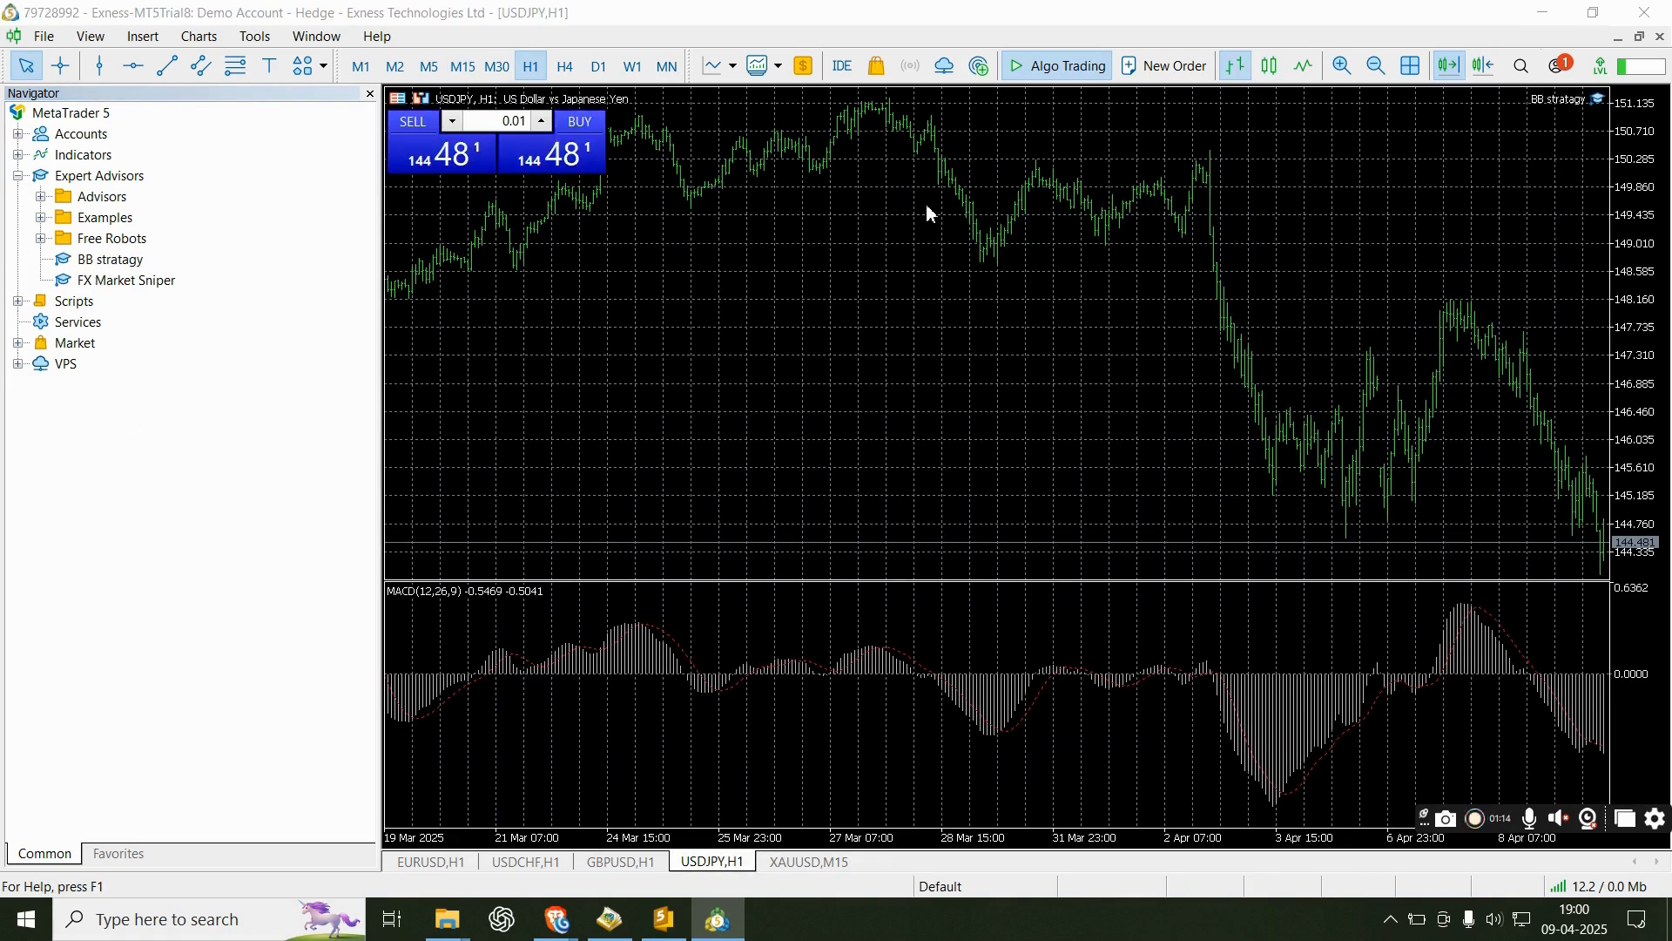
Step: Try magicNB values 678 and 100000 for the expert on the USDJPY chart, and close the settings without applying them
{"action": "double_click", "coordinate": [904, 193]}
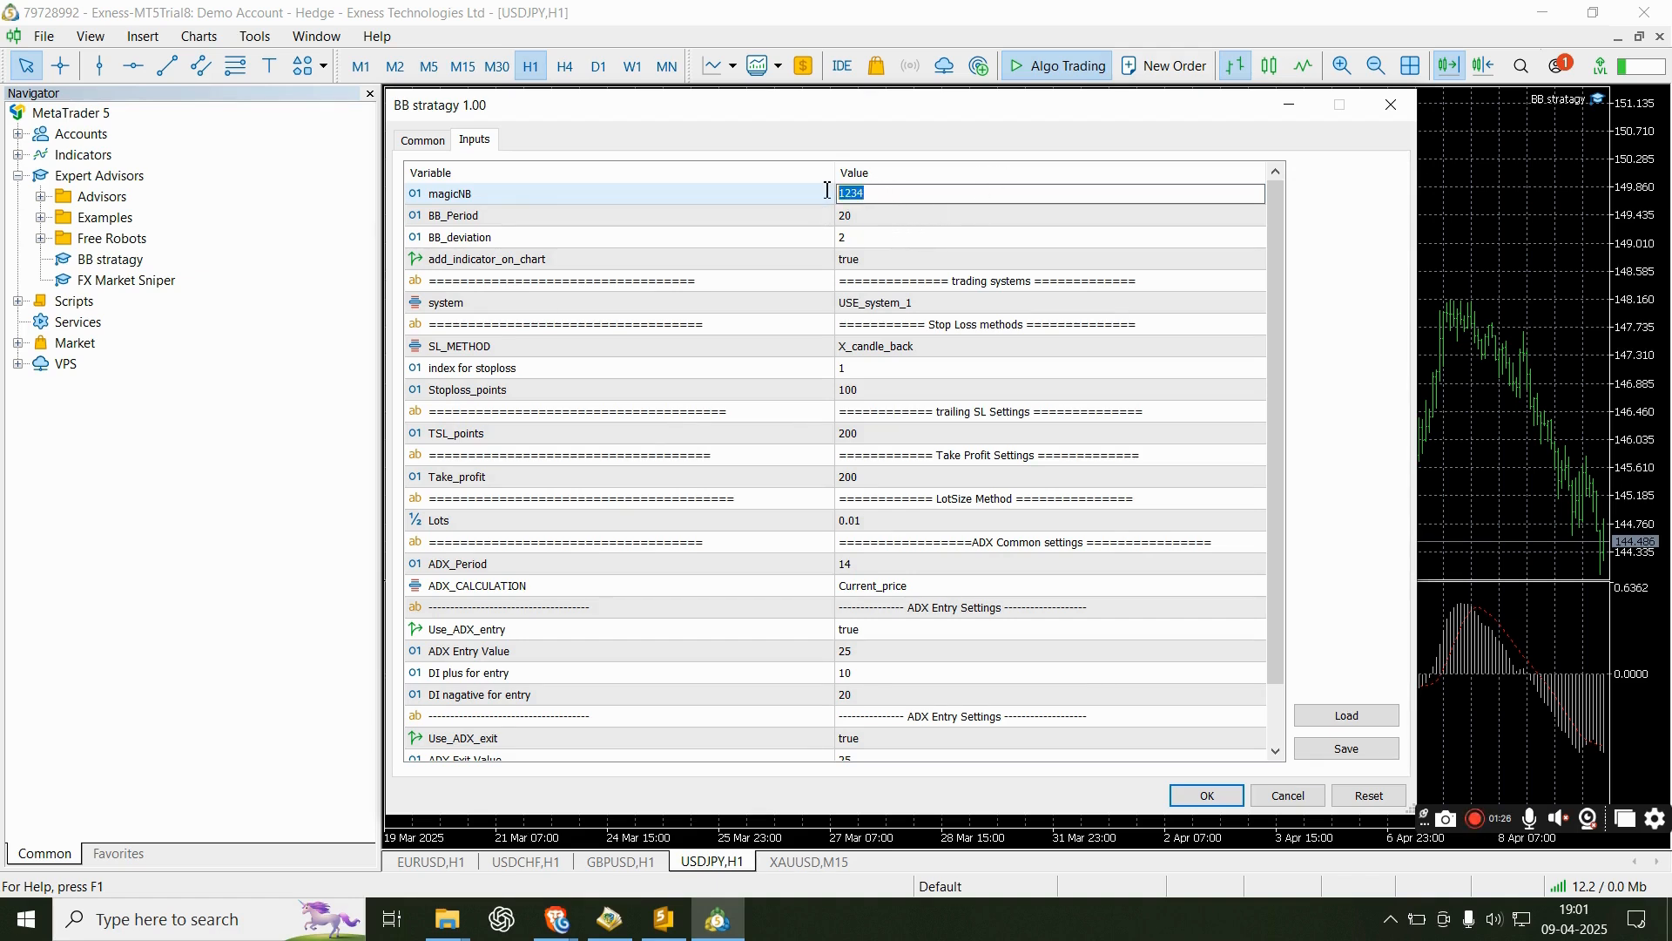
{"action": "type", "text": "678"}
{"action": "left_click", "coordinate": [917, 217]}
{"action": "left_click", "coordinate": [919, 195]}
{"action": "left_click", "coordinate": [919, 197]}
{"action": "type", "text": "100000"}
{"action": "left_click", "coordinate": [912, 238]}
{"action": "left_click", "coordinate": [880, 200]}
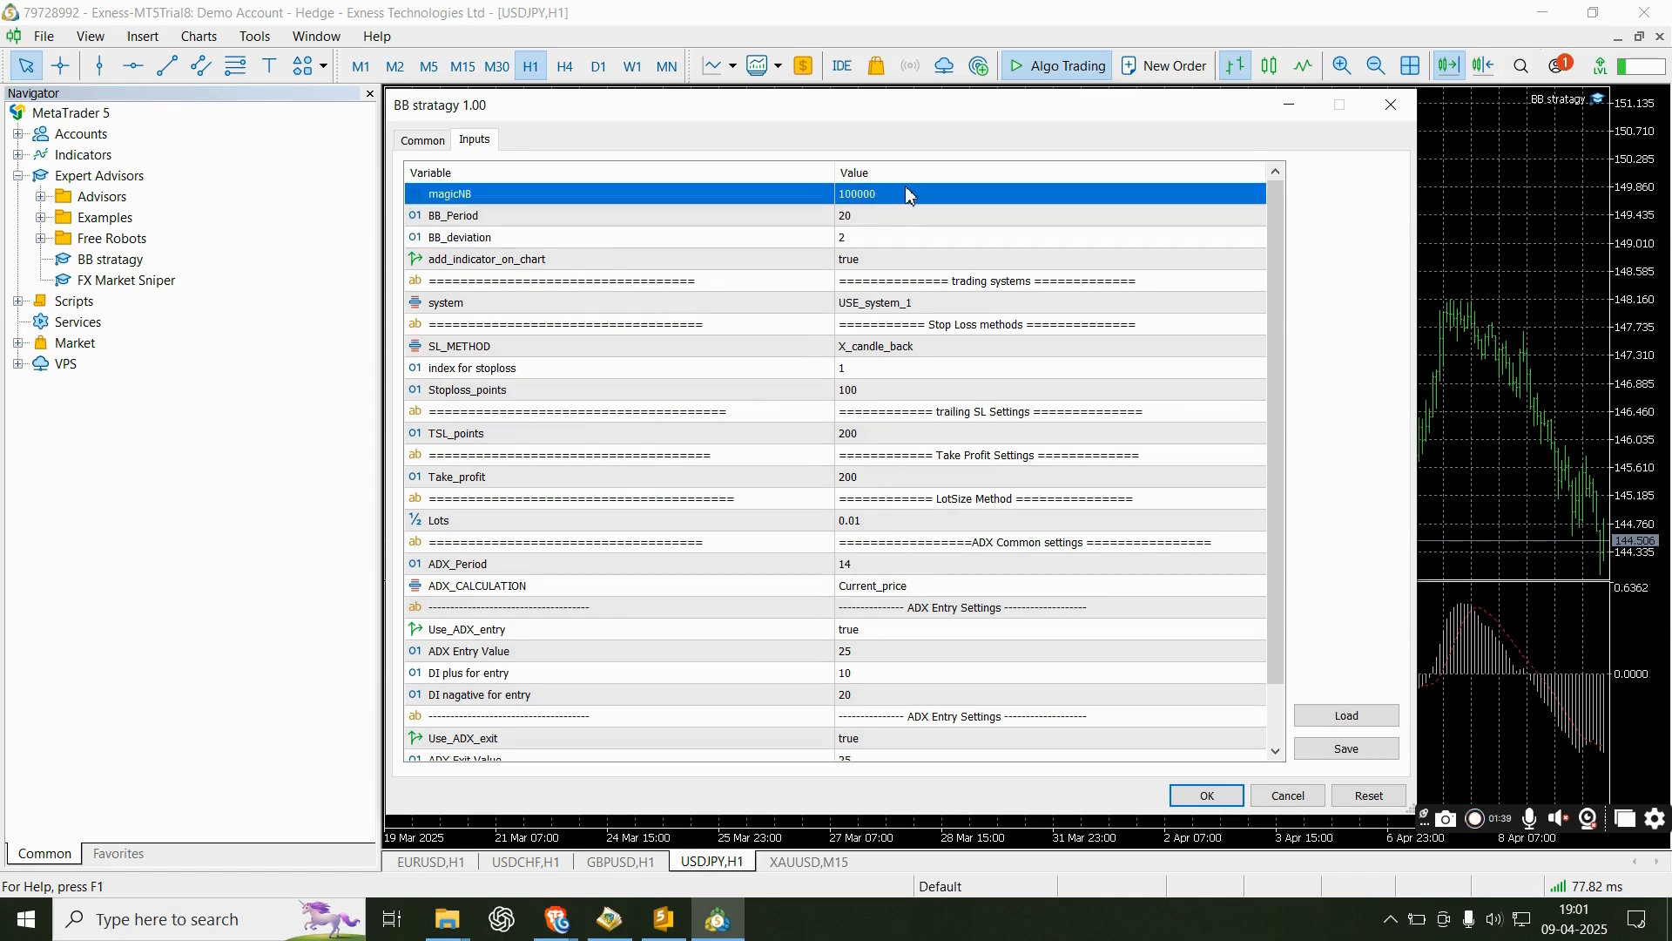
{"action": "left_click", "coordinate": [916, 196]}
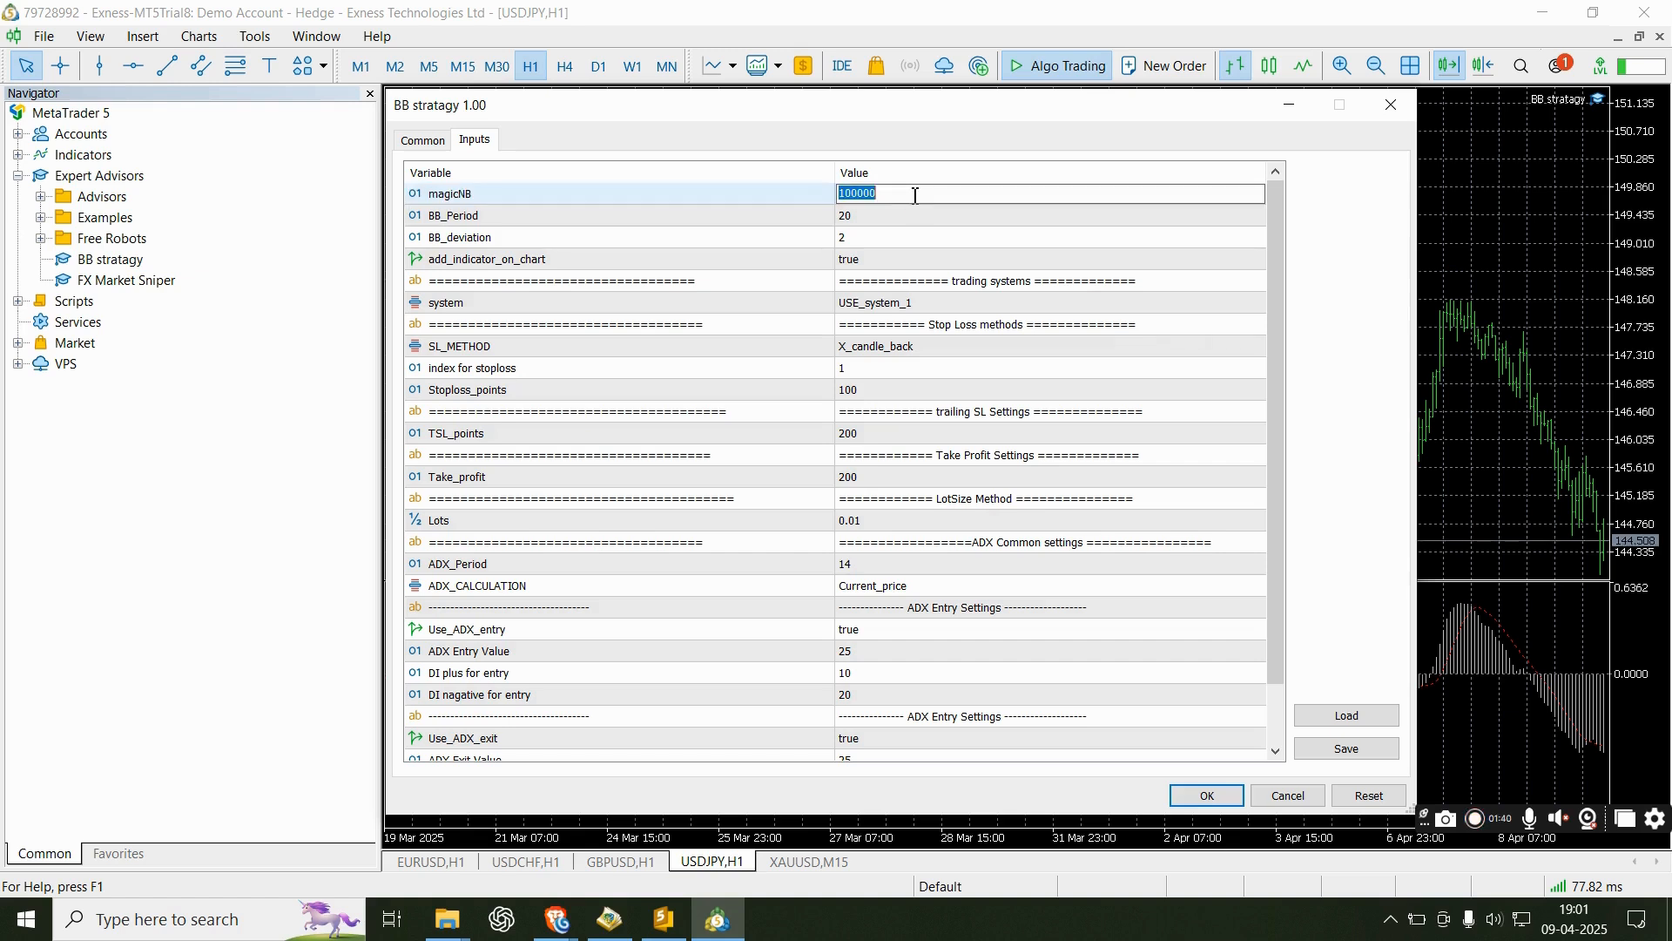
{"action": "double_click", "coordinate": [892, 194]}
{"action": "left_click", "coordinate": [1392, 106]}
Step: Add the BB stratagy expert to the USDJPY H1 chart with its default inputs and compare it with the XAUUSD M15 chart
{"action": "left_click_drag", "start_coordinate": [131, 261], "coordinate": [688, 266]}
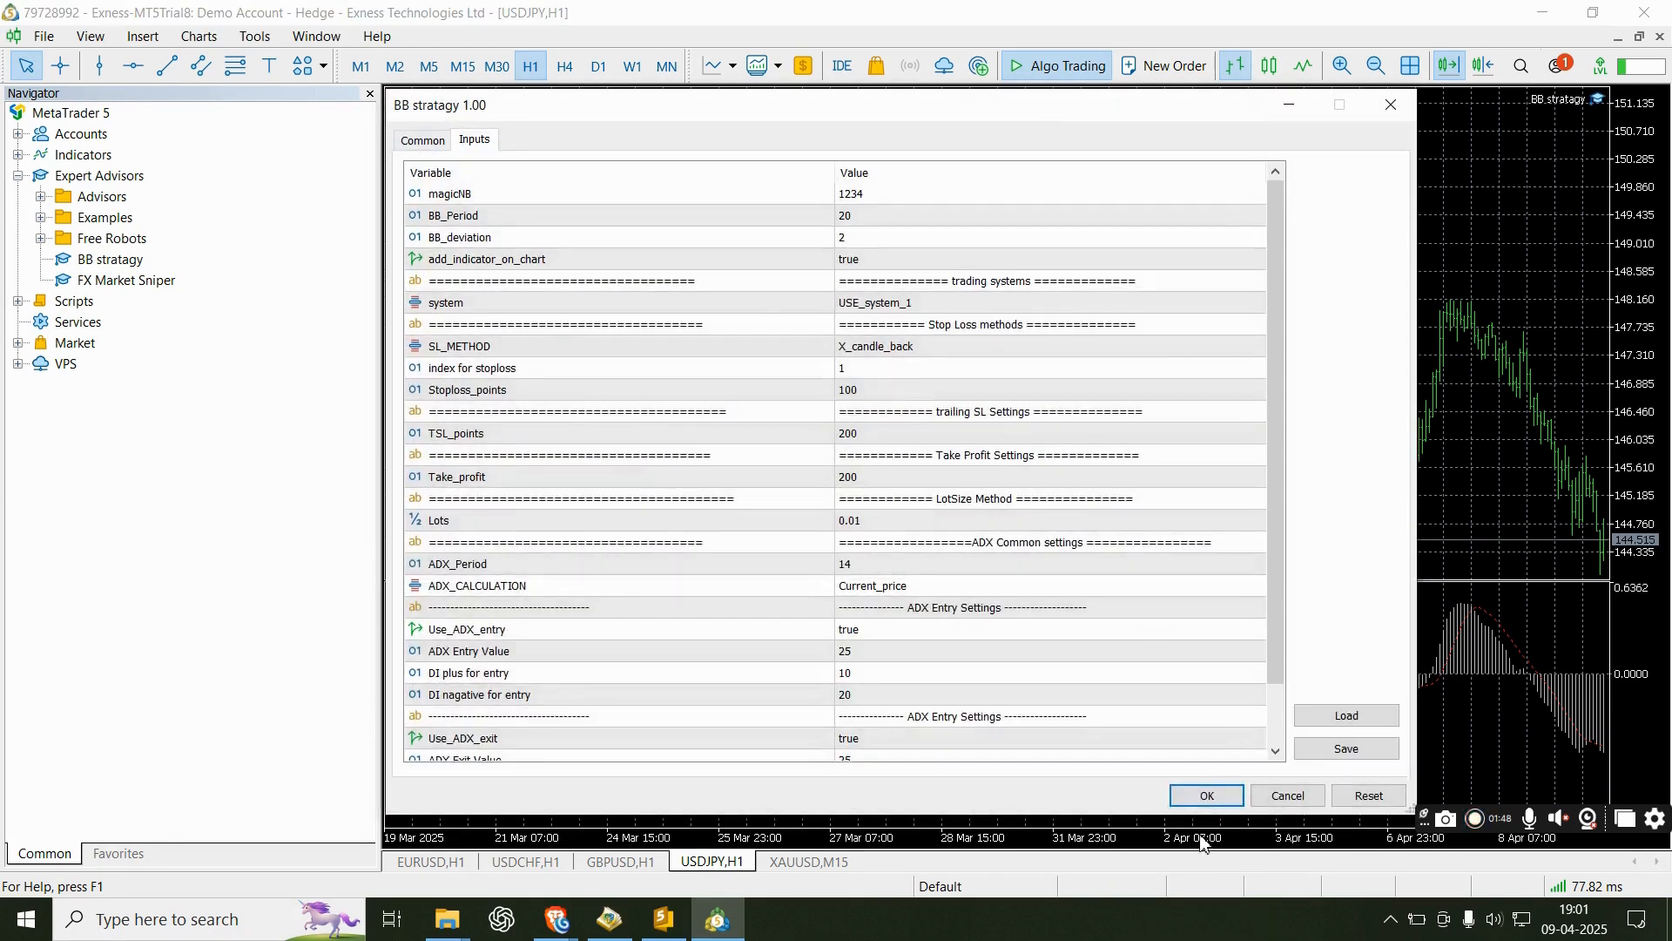
{"action": "left_click", "coordinate": [1207, 795]}
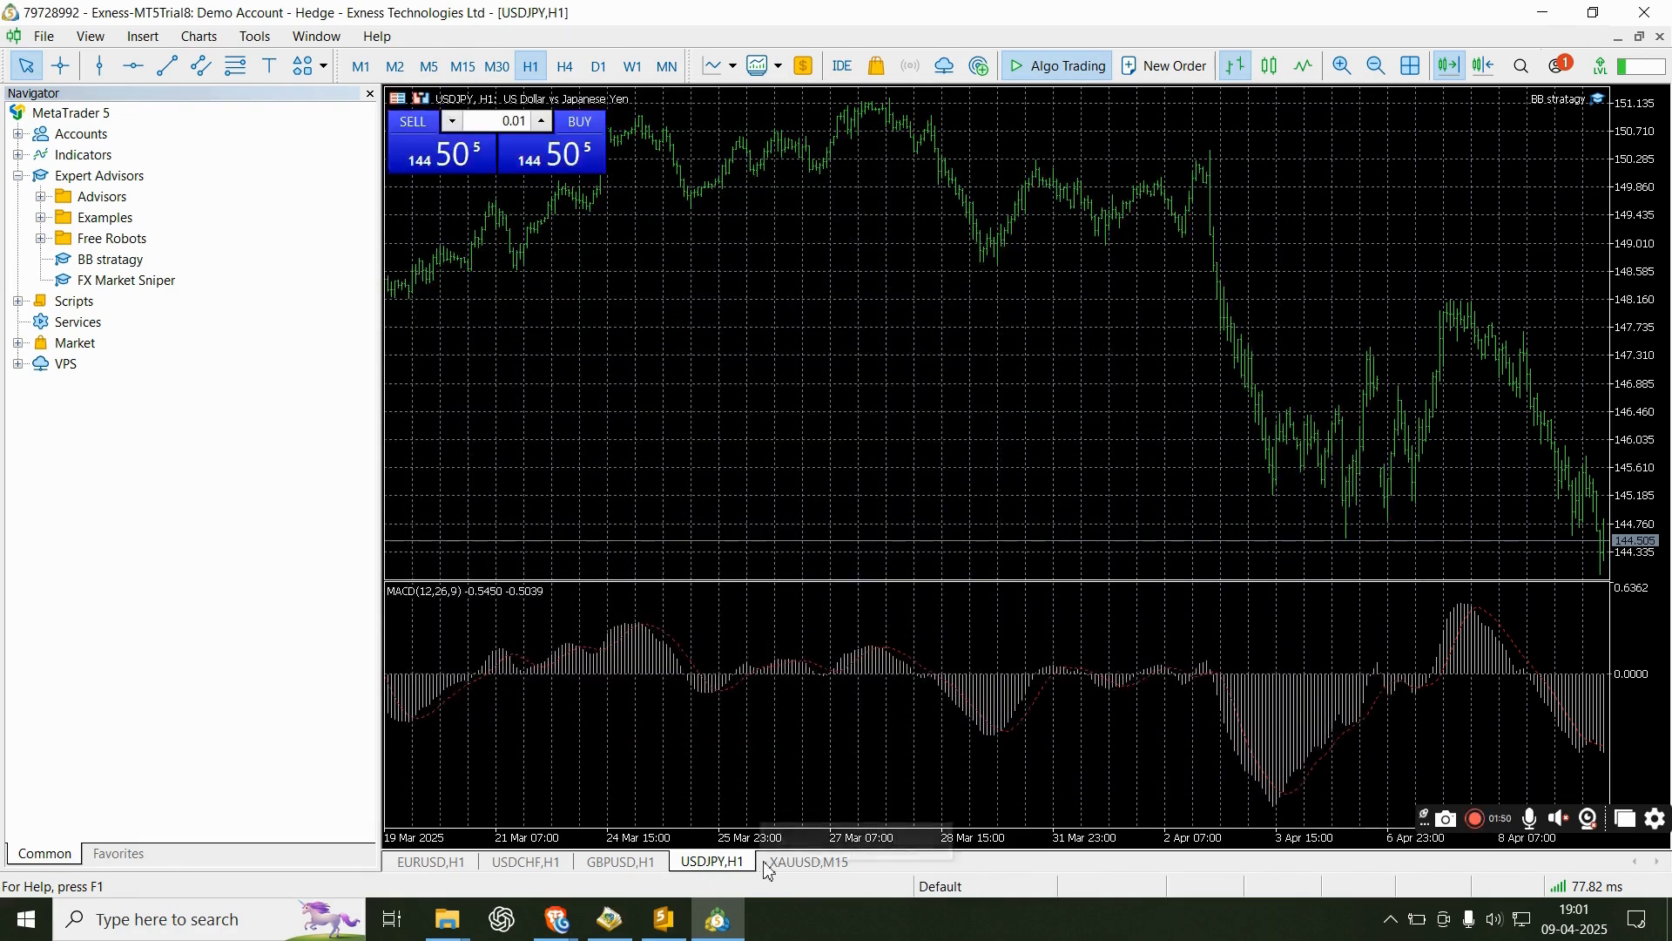
{"action": "left_click", "coordinate": [770, 867]}
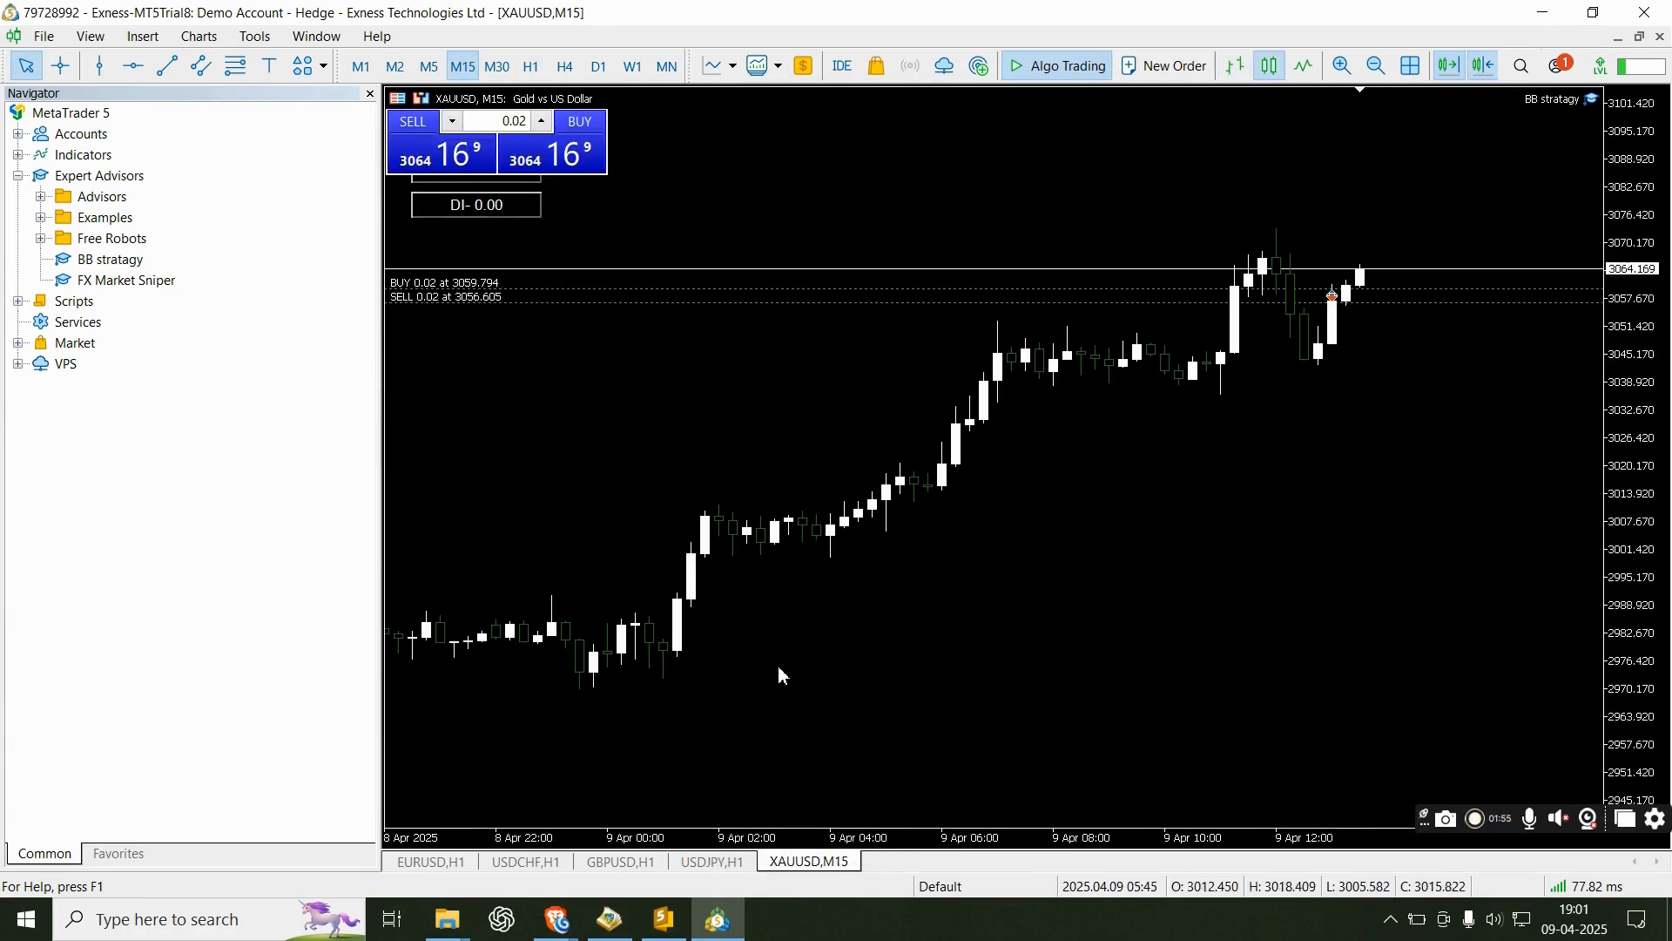
{"action": "left_click", "coordinate": [713, 861]}
{"action": "left_click", "coordinate": [820, 862]}
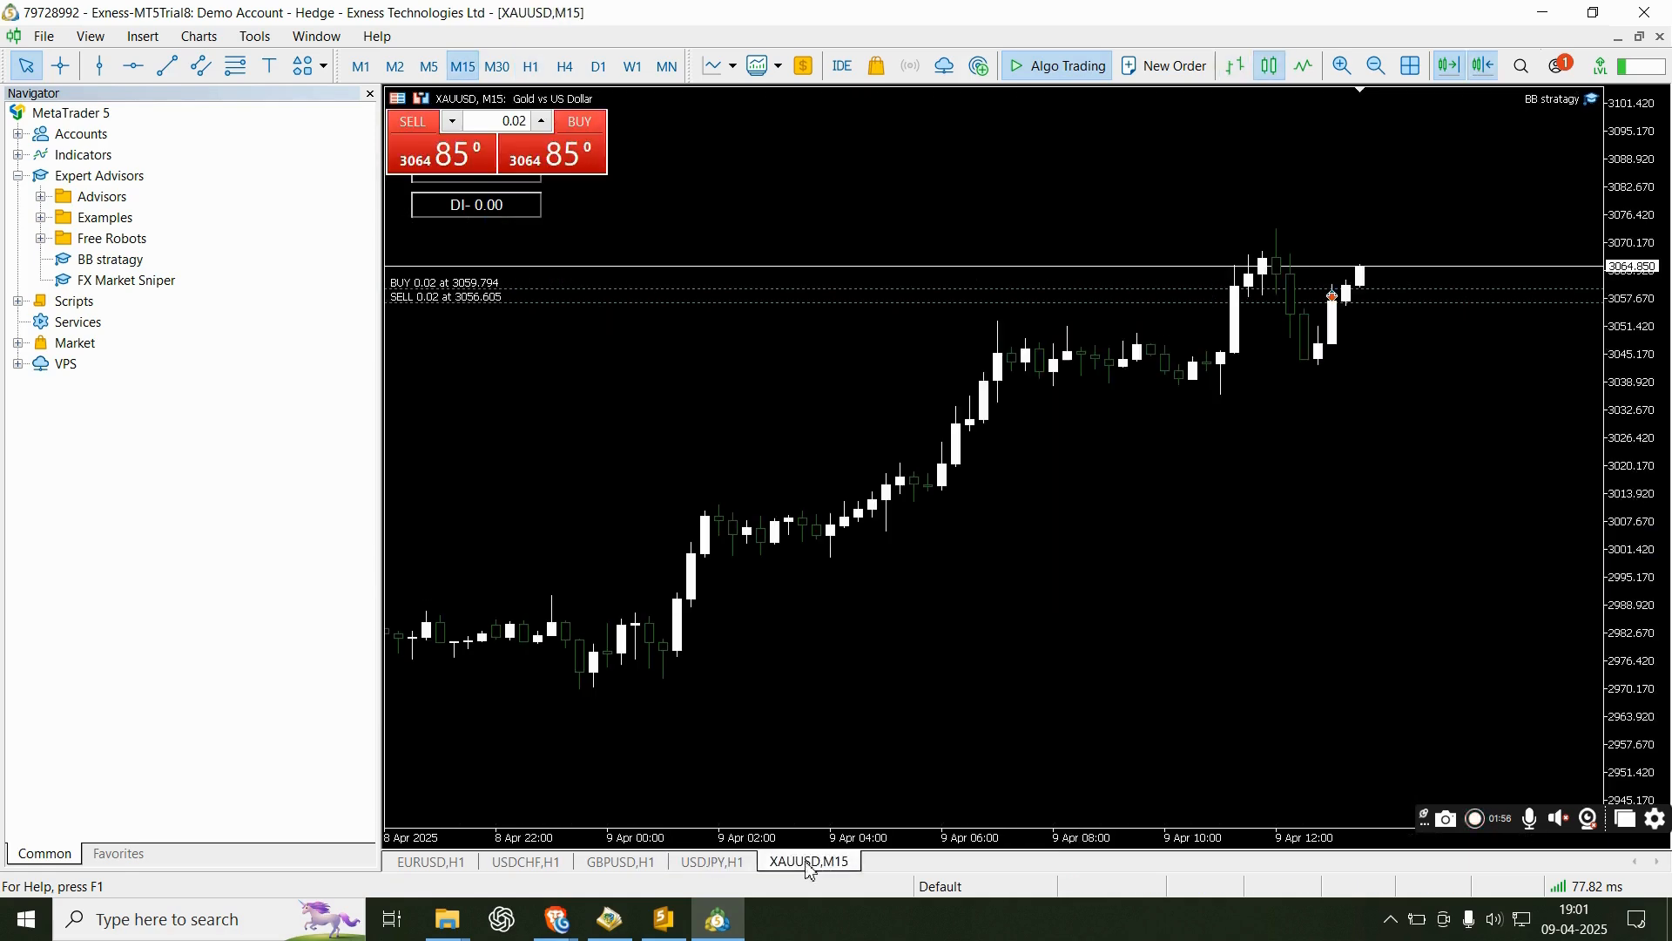
{"action": "left_click", "coordinate": [713, 861]}
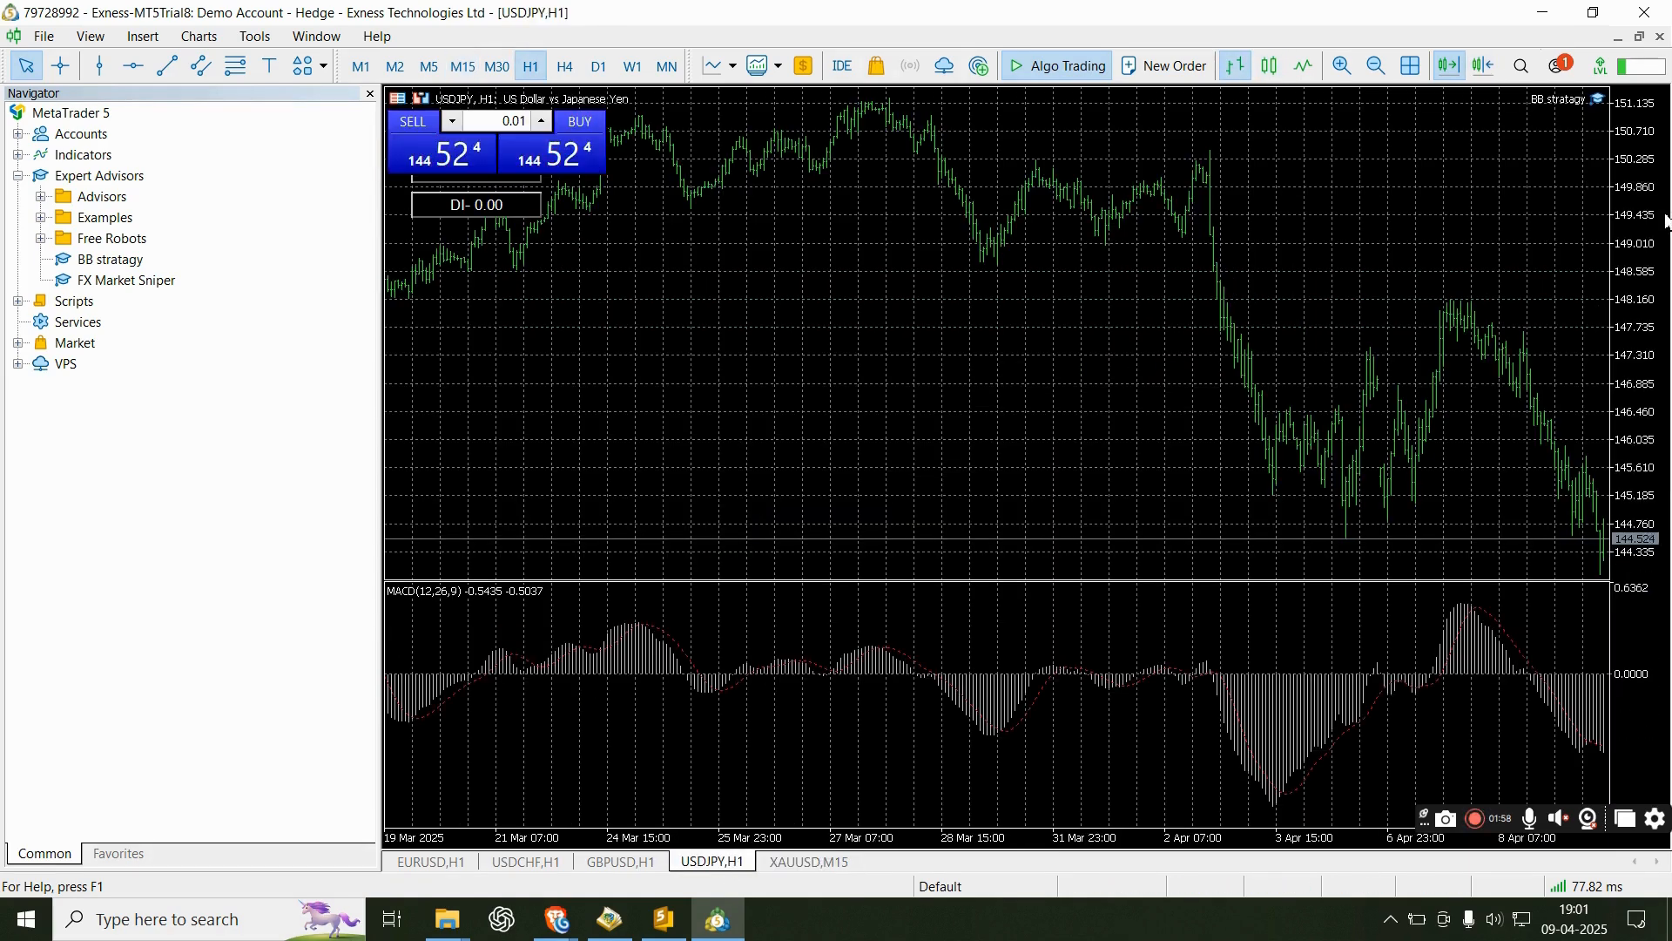
Step: Turn on chart shift for the USDJPY H1 chart, and close that chart together with its expert
{"action": "left_click", "coordinate": [1482, 75]}
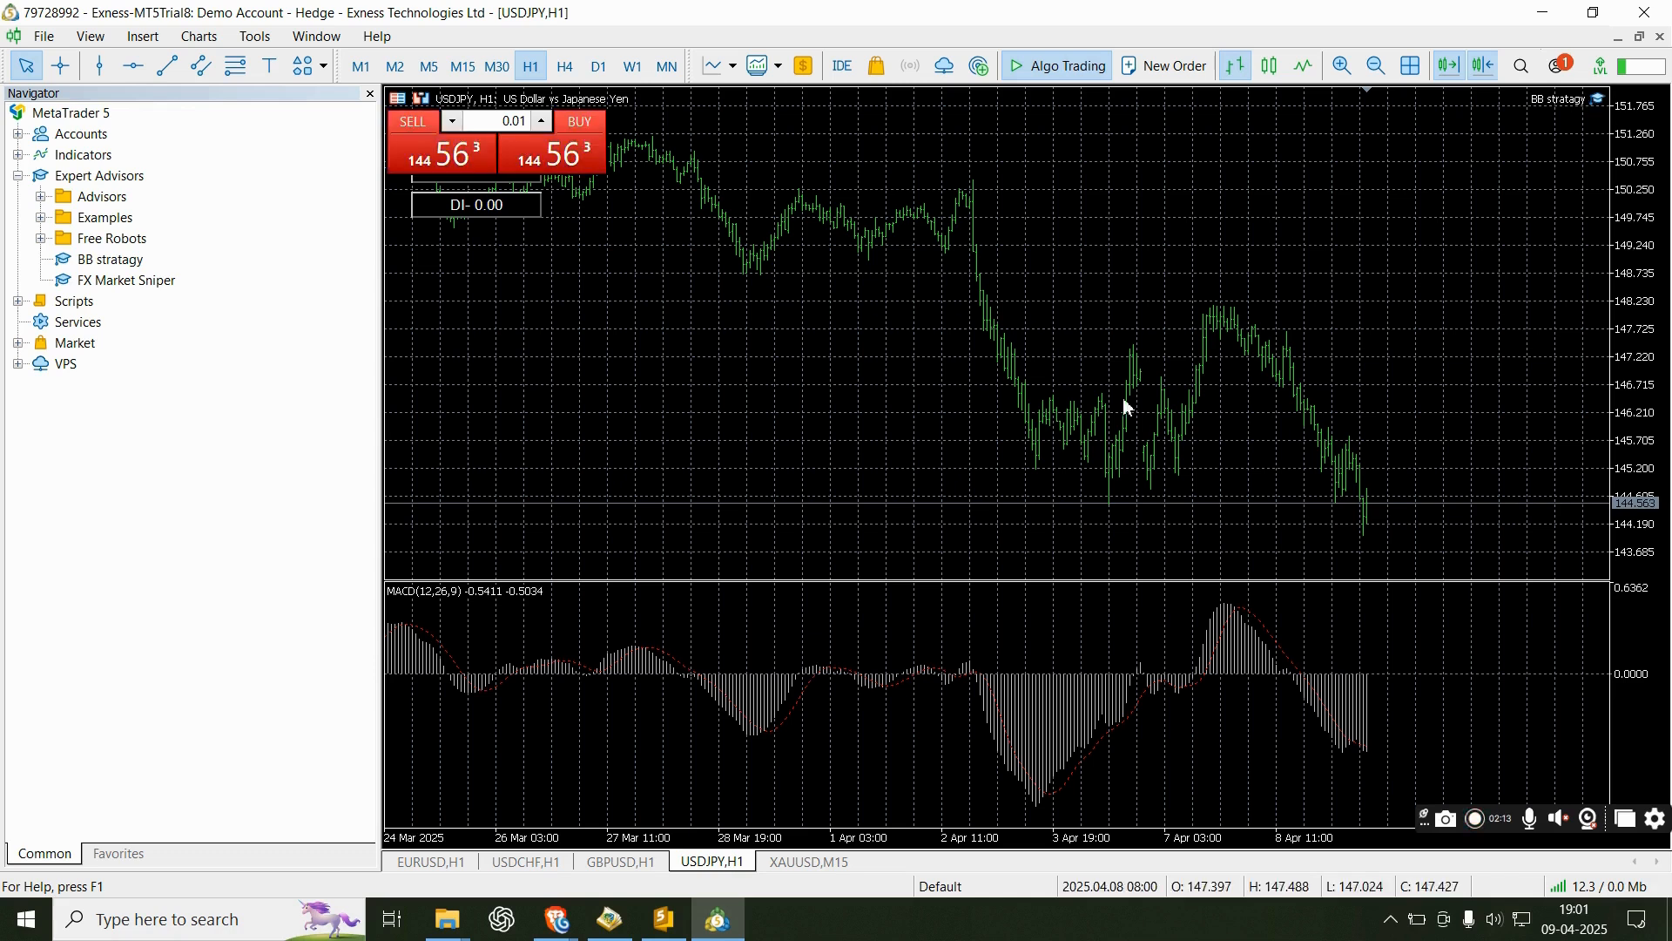
{"action": "right_click", "coordinate": [709, 865]}
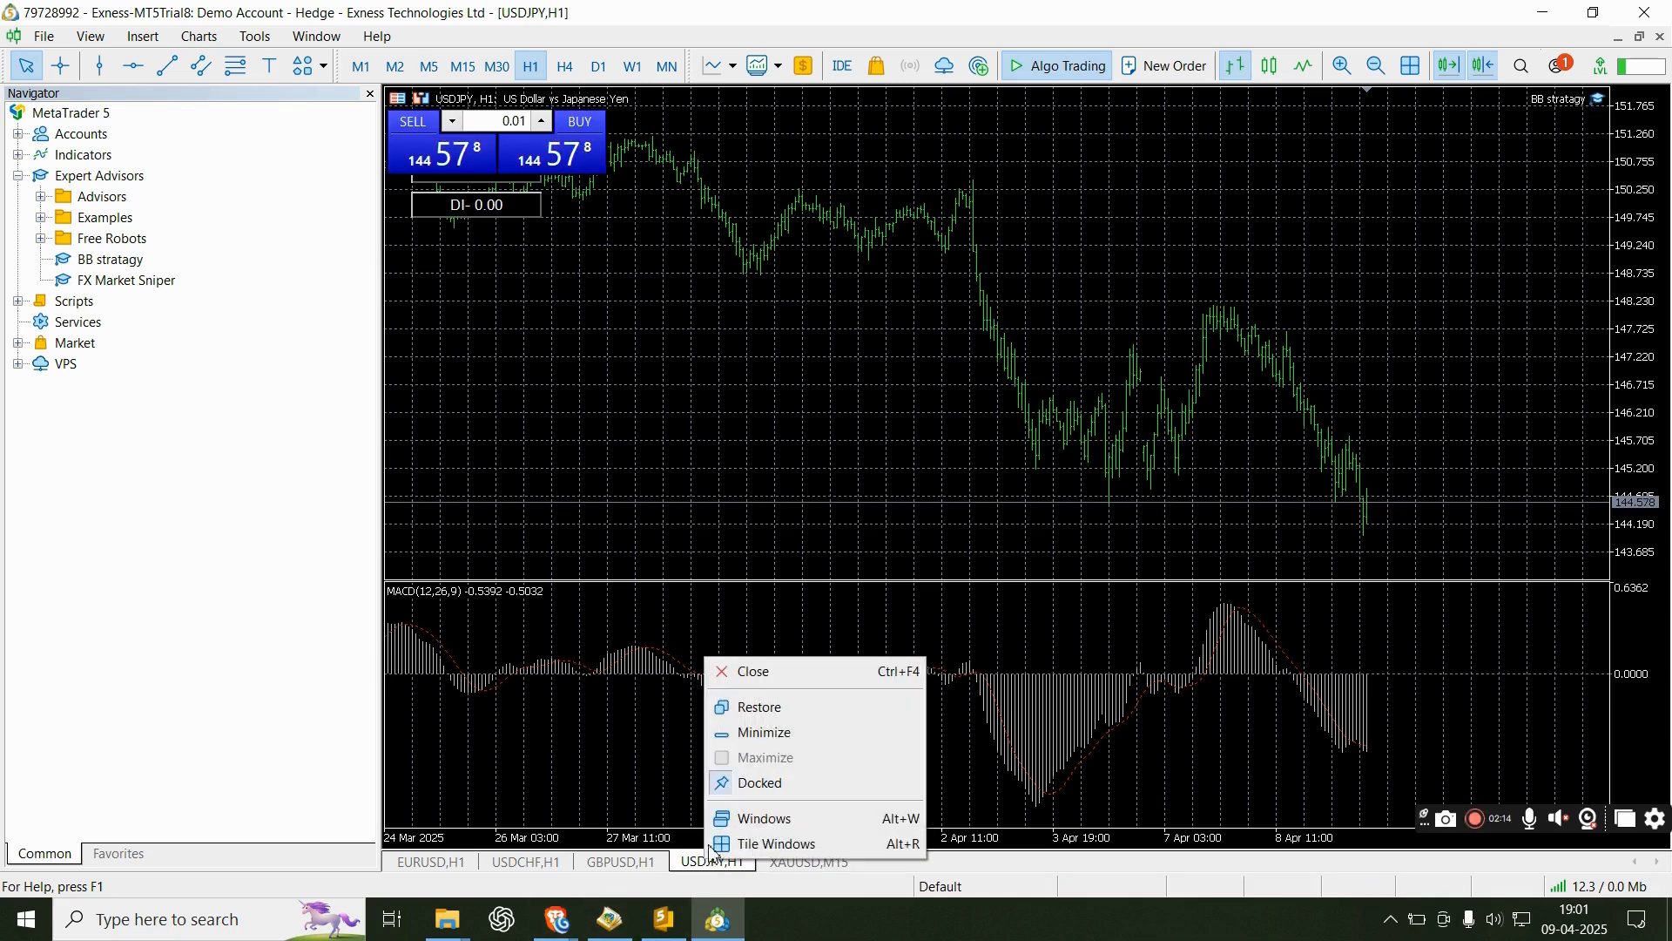
{"action": "left_click", "coordinate": [774, 676]}
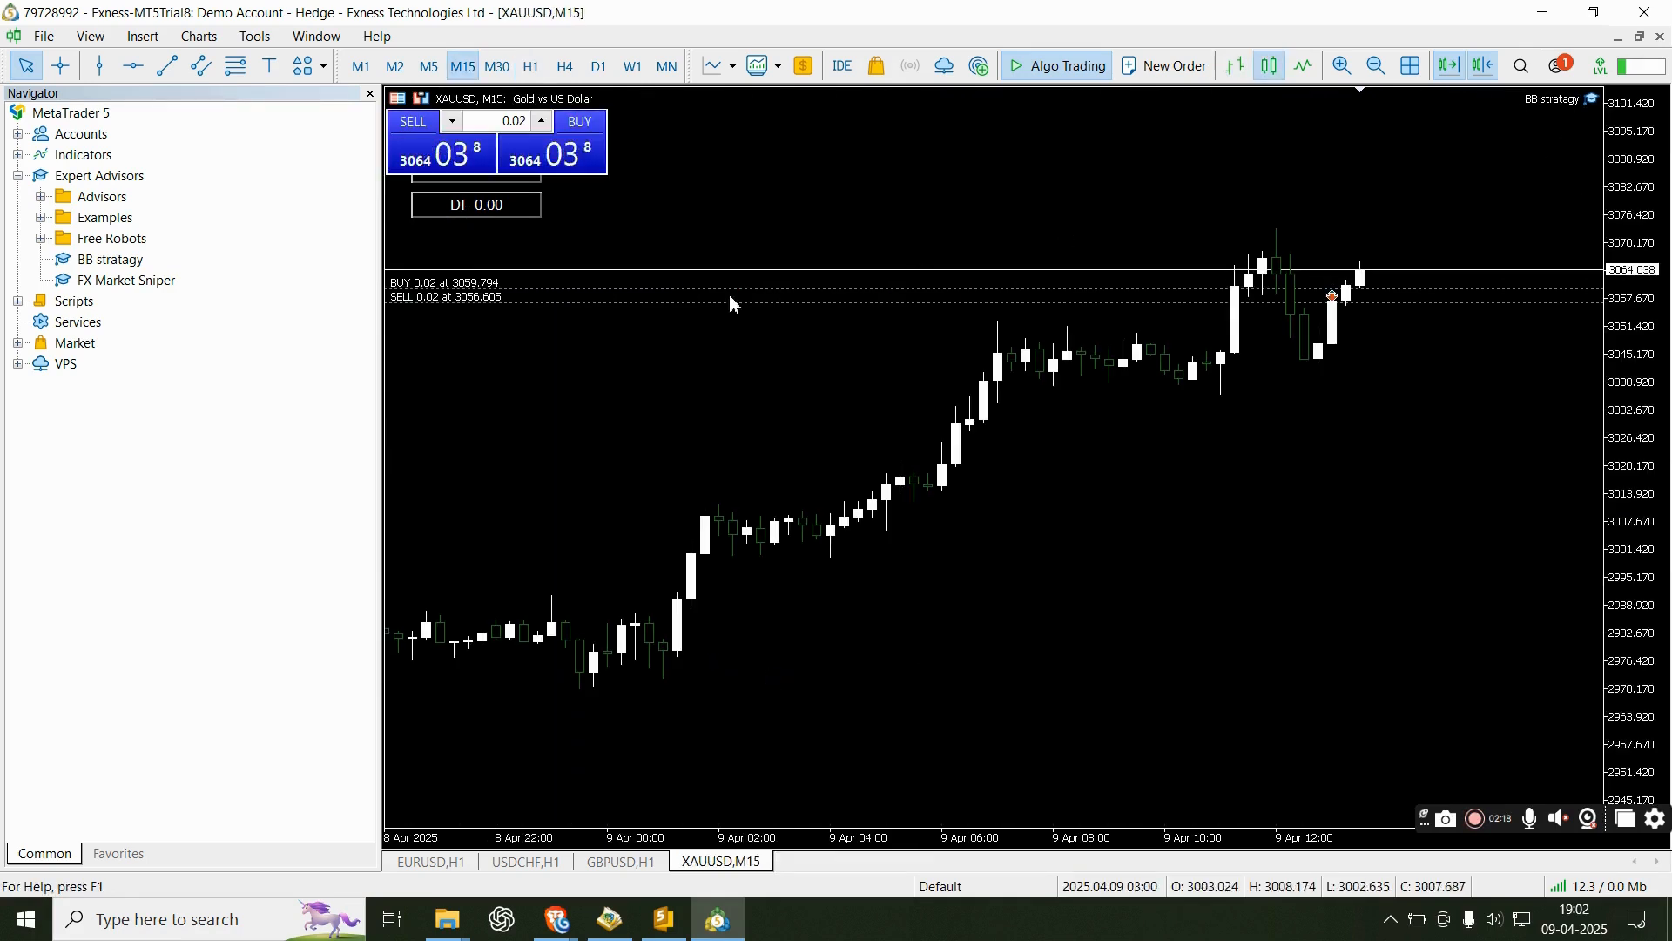
Step: Remove the BB stratagy expert from the XAUUSD M15 chart
{"action": "right_click", "coordinate": [1593, 101]}
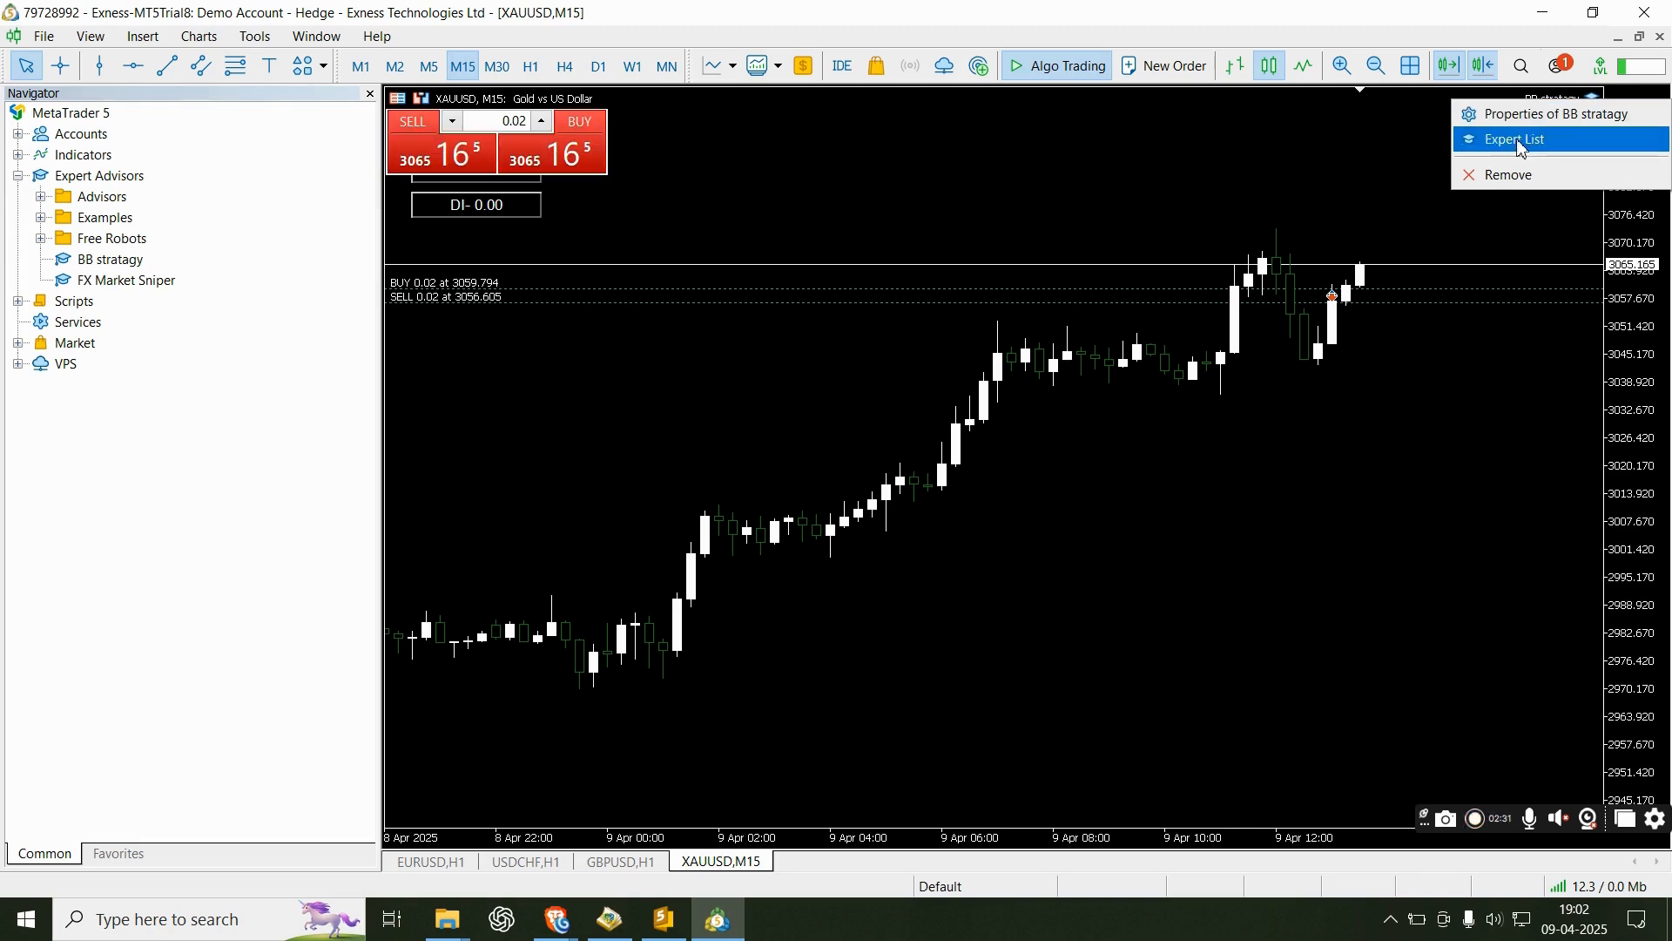
{"action": "left_click", "coordinate": [1522, 178]}
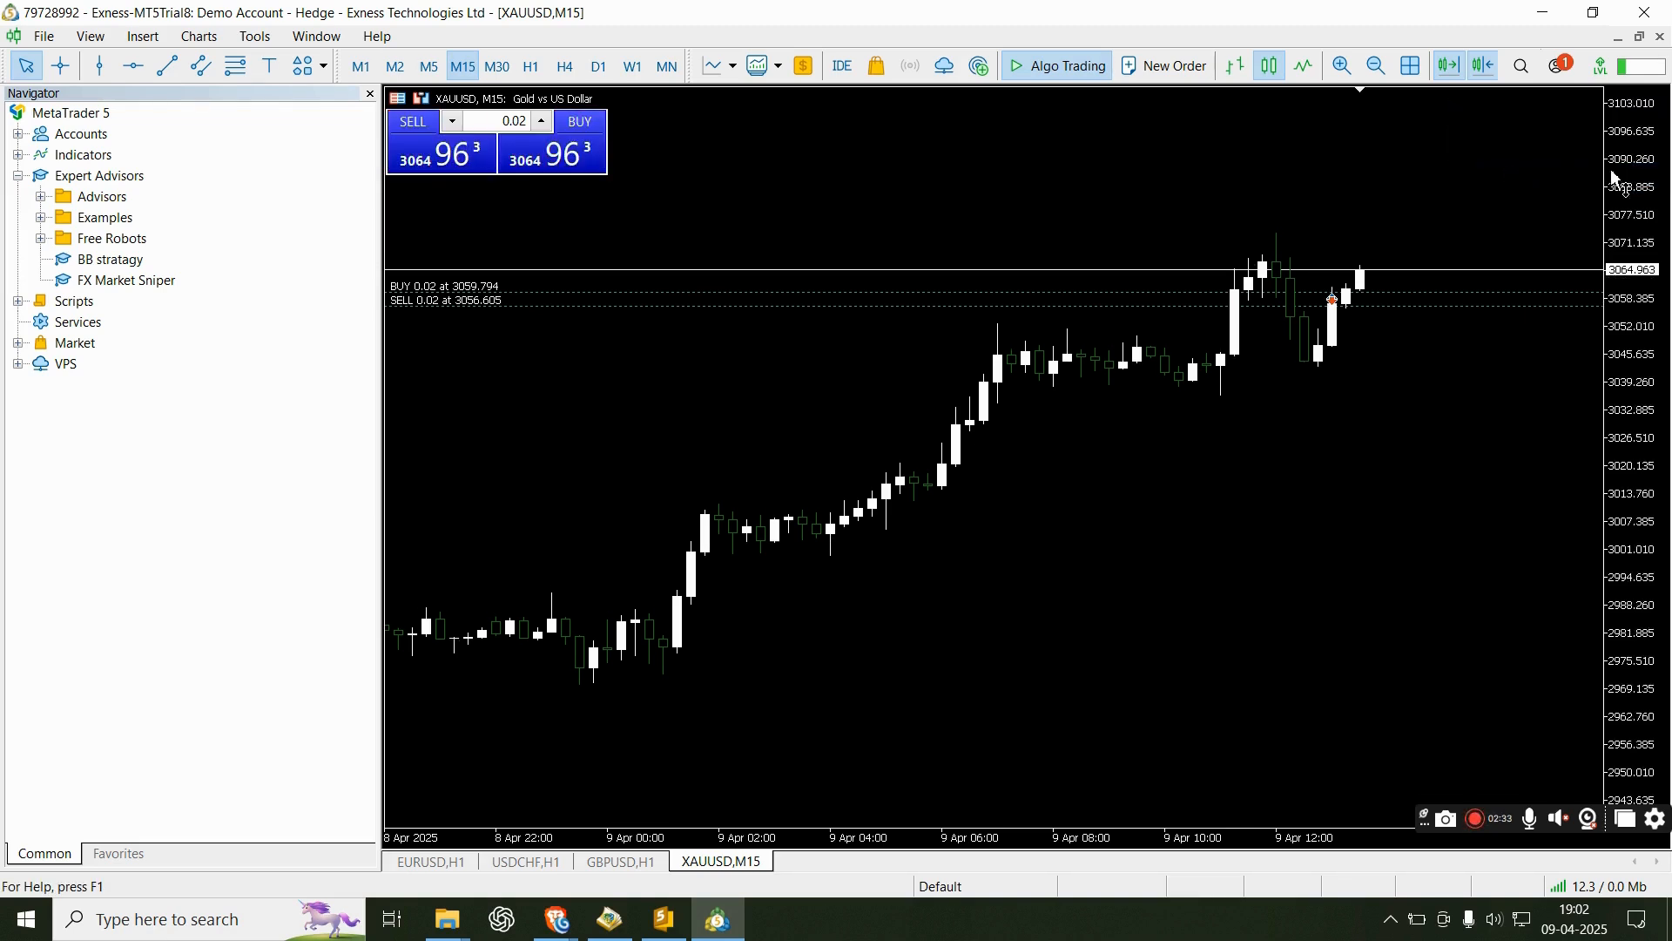